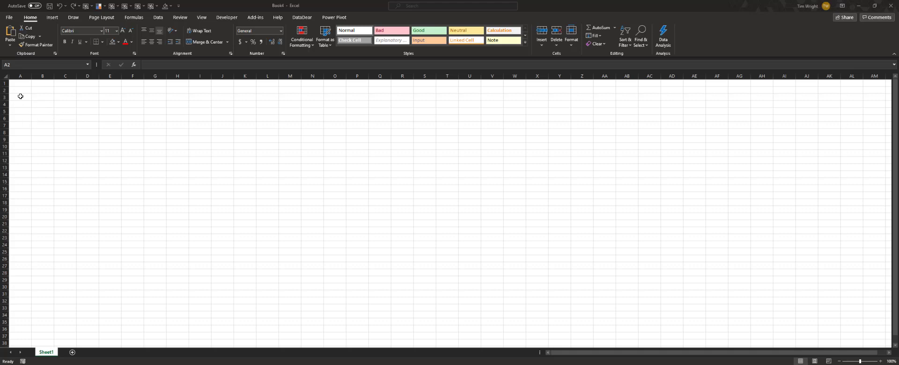
- Label cell A1 "Start of Fiscal Year" and enter the date 01/08/2019 in cell B1
{"action": "left_click", "coordinate": [19, 97]}
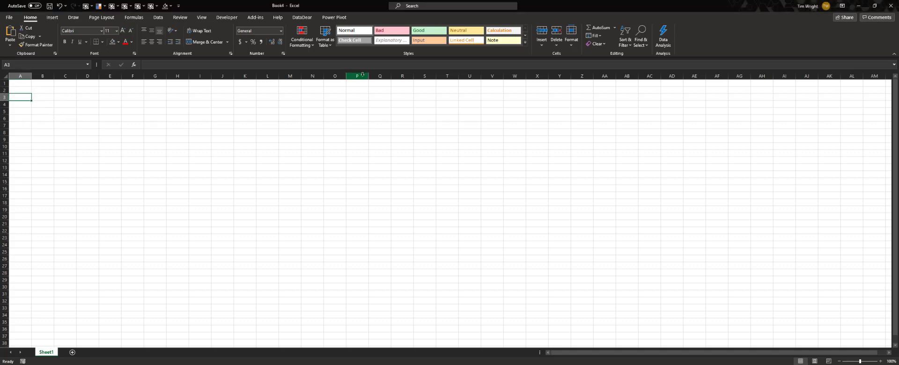
{"action": "key", "text": "F2"}
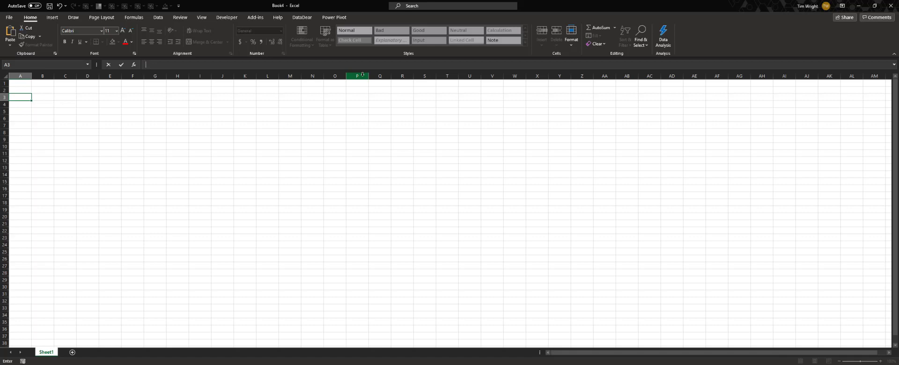
{"action": "key", "text": "Up"}
{"action": "key", "text": "Up"}
{"action": "type", "text": "Star"}
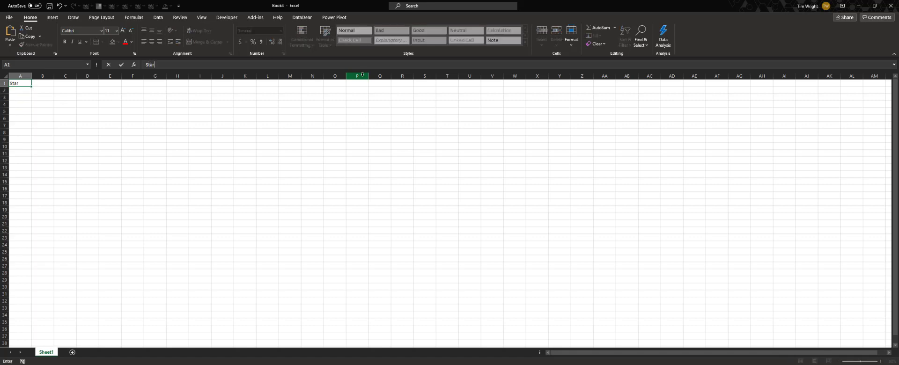
{"action": "type", "text": "t of Fiscal Year"}
{"action": "key", "text": "Tab"}
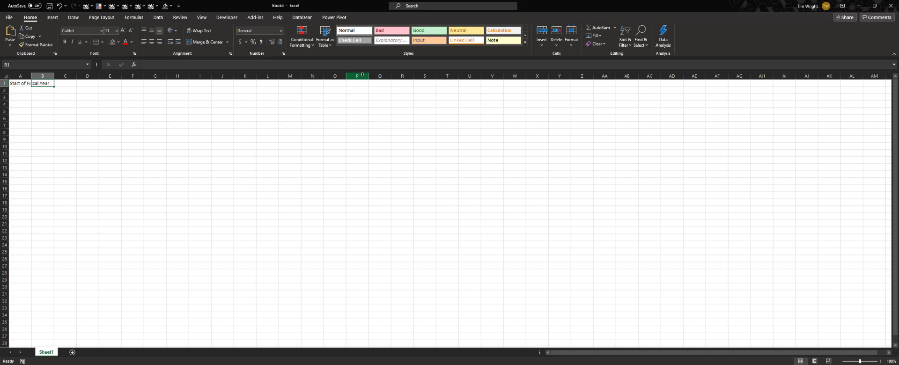
{"action": "type", "text": "01/08"}
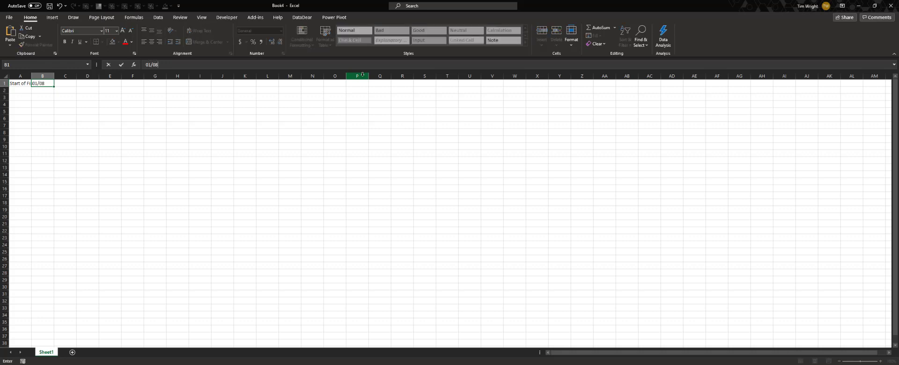
{"action": "type", "text": "/2019"}
{"action": "key", "text": "Return"}
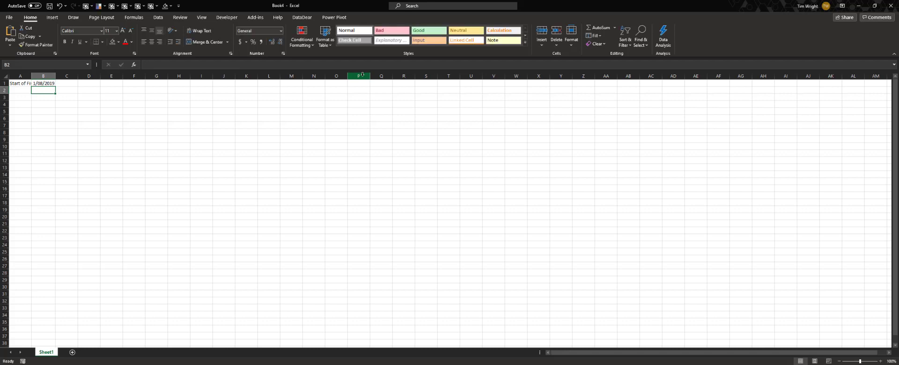
- Label cell A2 "Number of Fiscal Months" with 36 in cell B2, and fit column A's width to its labels
{"action": "key", "text": "Left"}
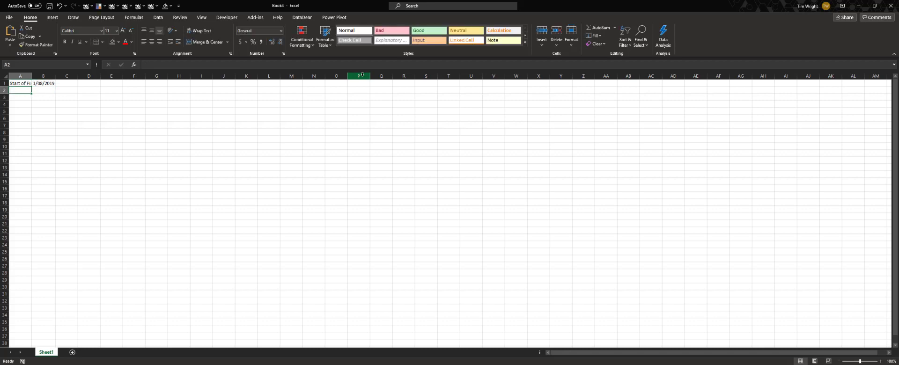
{"action": "double_click", "coordinate": [31, 76]}
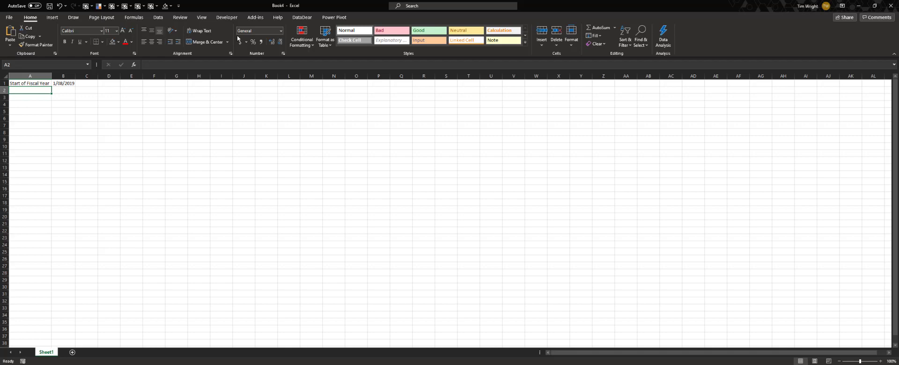
{"action": "type", "text": "Number of"}
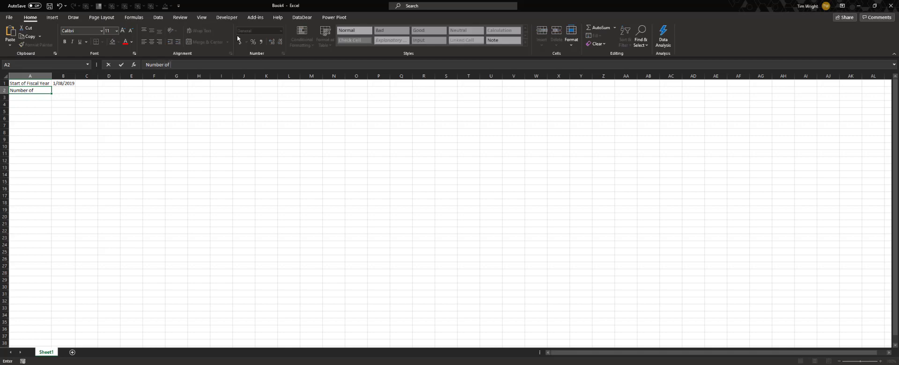
{"action": "type", "text": " Fiscal Months"}
{"action": "key", "text": "Return"}
{"action": "key", "text": "Up"}
{"action": "key", "text": "Right"}
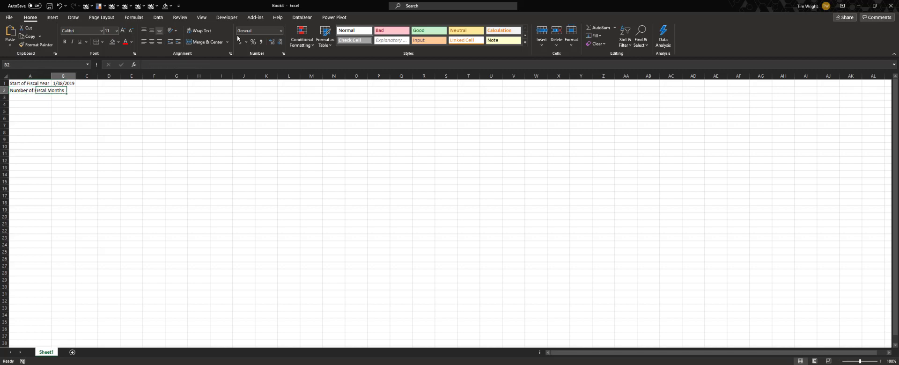
{"action": "type", "text": "36"}
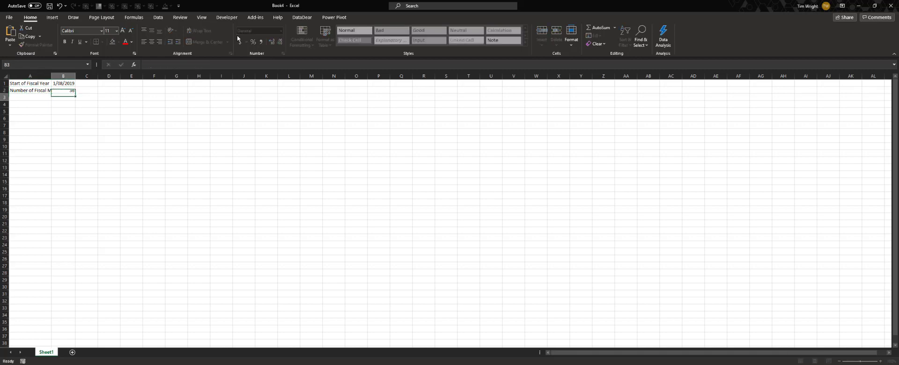
{"action": "key", "text": "Return"}
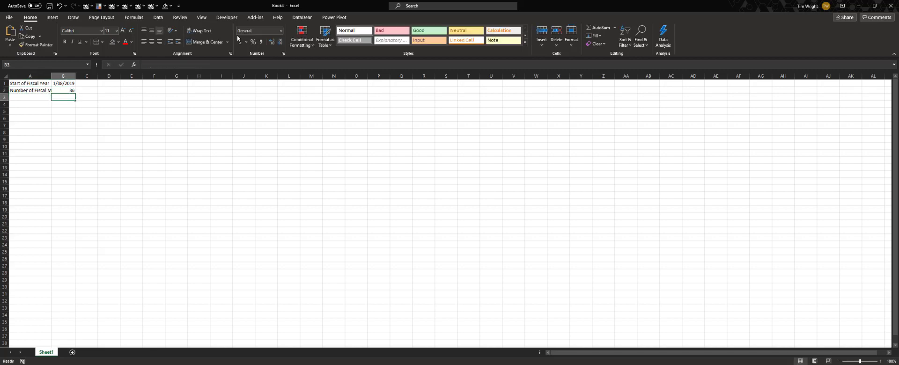
{"action": "double_click", "coordinate": [51, 76]}
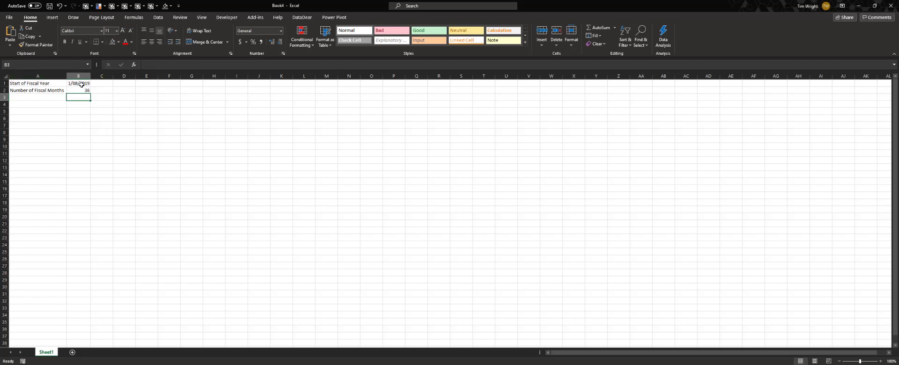
- Name the fiscal year start date cell Start_FY and the number of fiscal months cell No_FM
{"action": "left_click", "coordinate": [82, 84]}
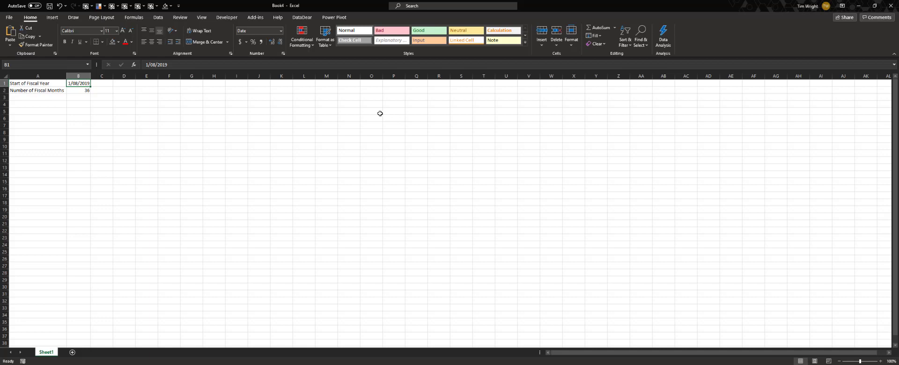
{"action": "left_click", "coordinate": [81, 91]}
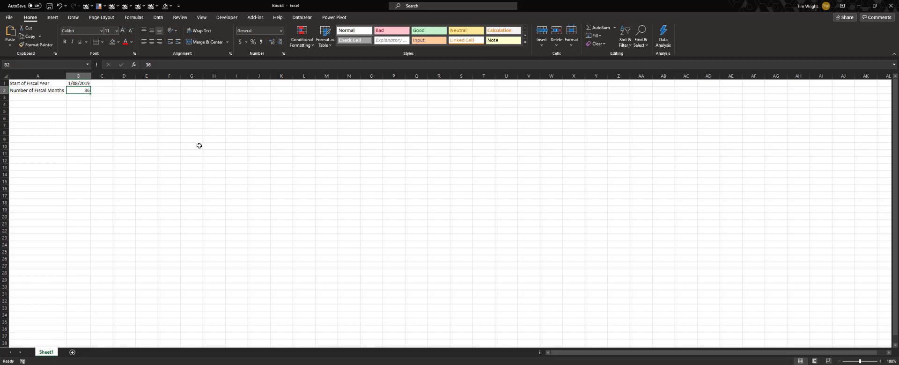
{"action": "left_click", "coordinate": [78, 84]}
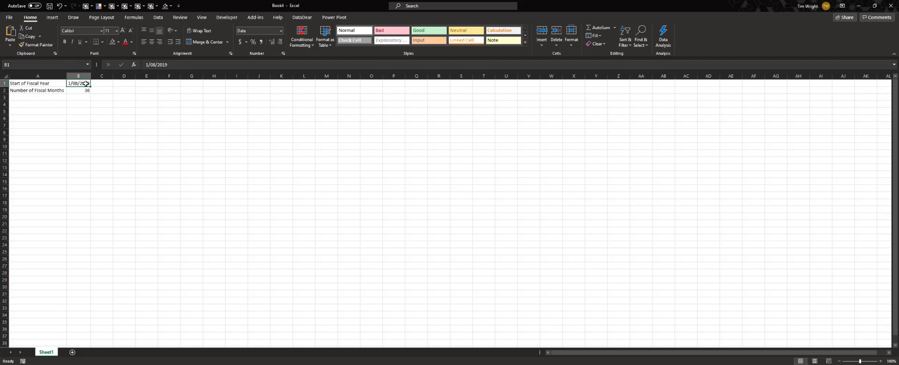
{"action": "left_click", "coordinate": [37, 66]}
{"action": "type", "text": "Start_FY"}
{"action": "left_click", "coordinate": [78, 91]}
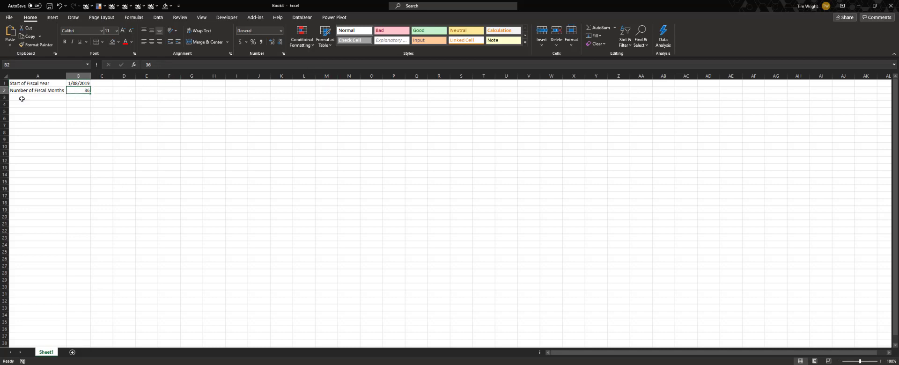
{"action": "left_click", "coordinate": [30, 65]}
{"action": "type", "text": "No_FM"}
{"action": "key", "text": "Return"}
- Check the names assigned to cells B1 and B2 and list the workbook's defined names
{"action": "left_click", "coordinate": [77, 83]}
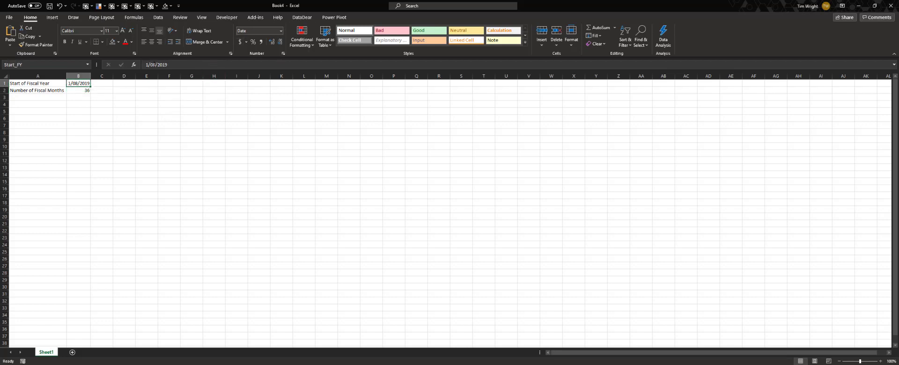
{"action": "left_click", "coordinate": [86, 90]}
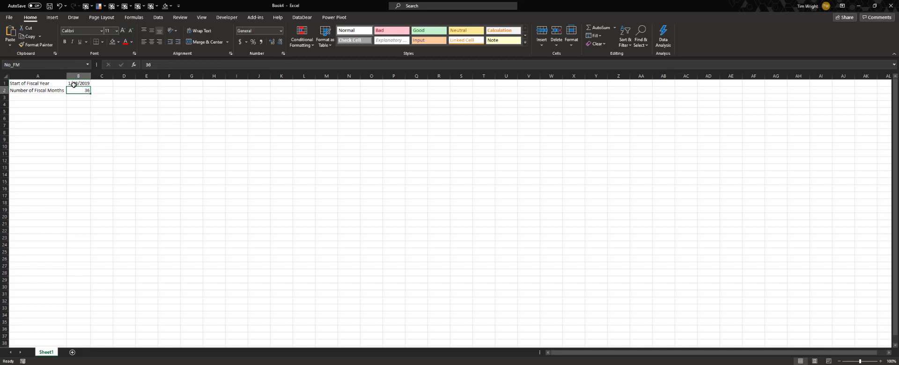
{"action": "left_click", "coordinate": [88, 66]}
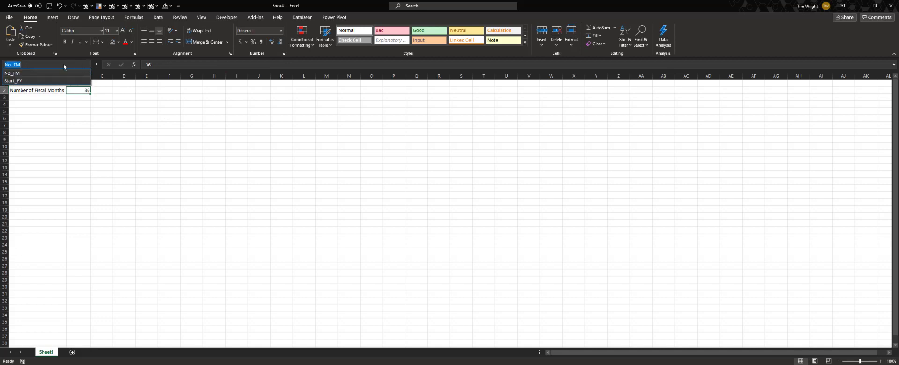
- Load the Start_FY named cell into the Power Query Editor, keeping Start_FY as the query name
{"action": "left_click", "coordinate": [13, 81]}
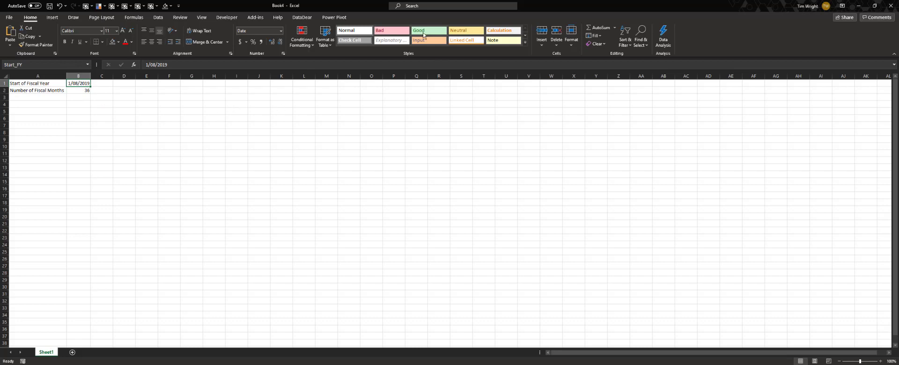
{"action": "left_click", "coordinate": [158, 19]}
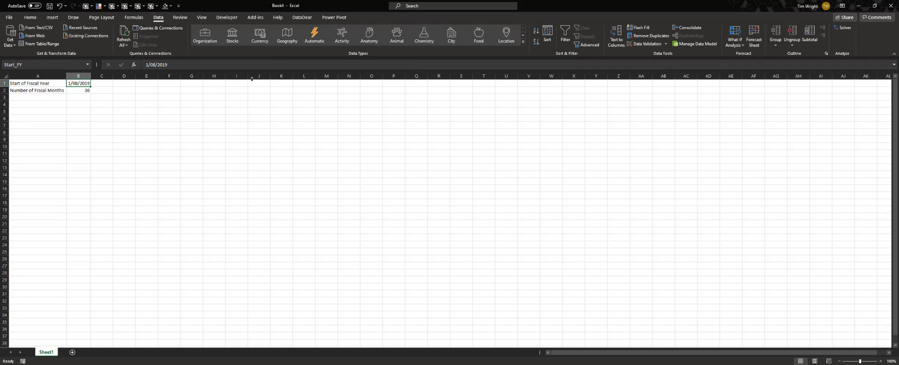
{"action": "left_click", "coordinate": [55, 44]}
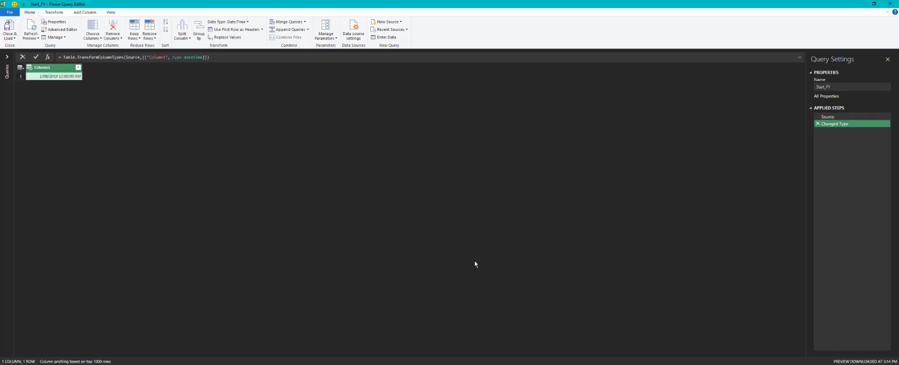
{"action": "left_click", "coordinate": [831, 88]}
{"action": "key", "text": "Return"}
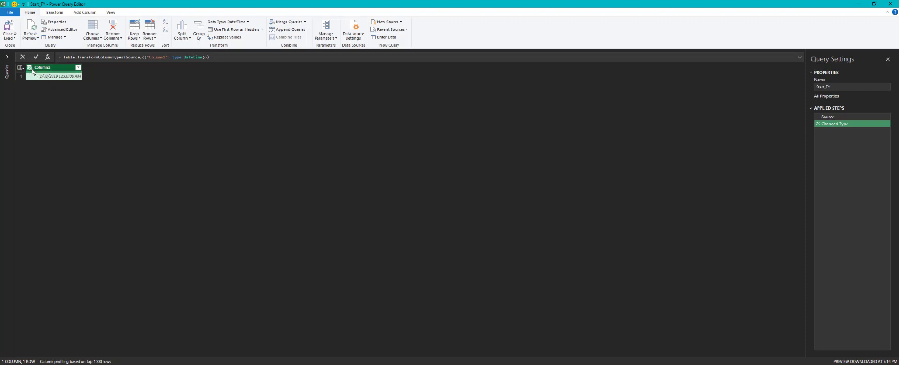
- Change Column1's data type to Date, replacing the current conversion, and drill down into the single date value
{"action": "left_click", "coordinate": [29, 69]}
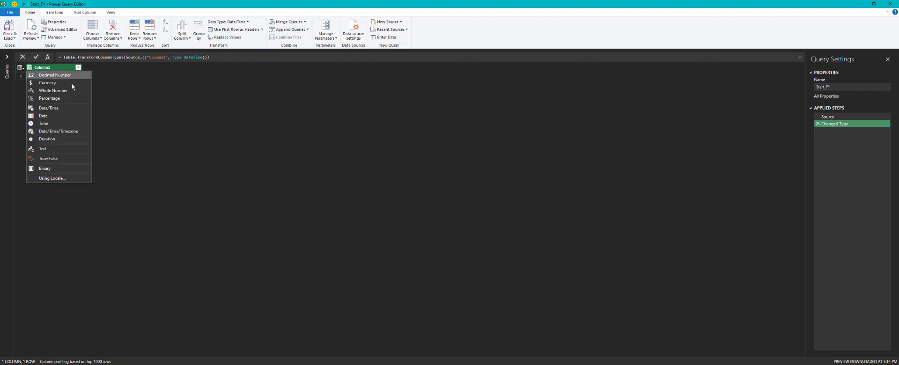
{"action": "left_click", "coordinate": [53, 117]}
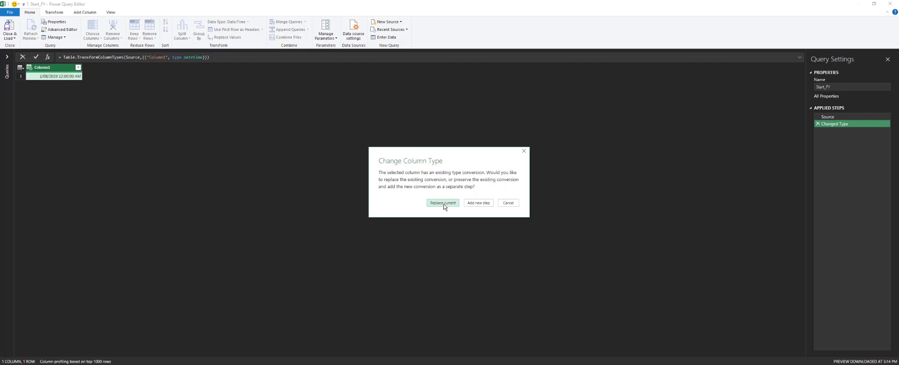
{"action": "left_click", "coordinate": [442, 204]}
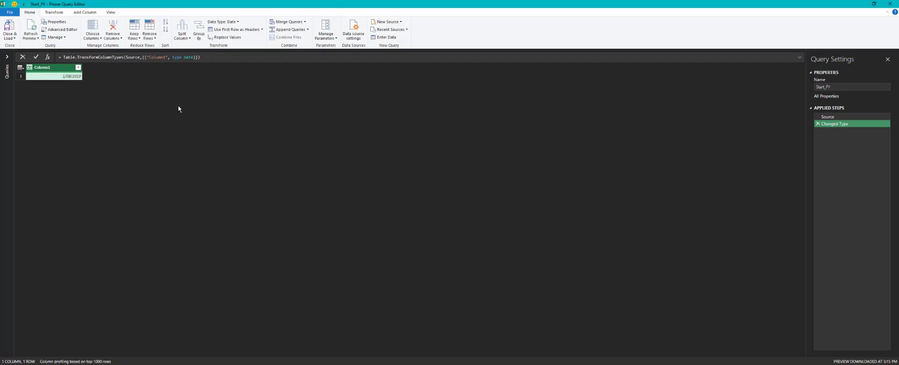
{"action": "right_click", "coordinate": [70, 78]}
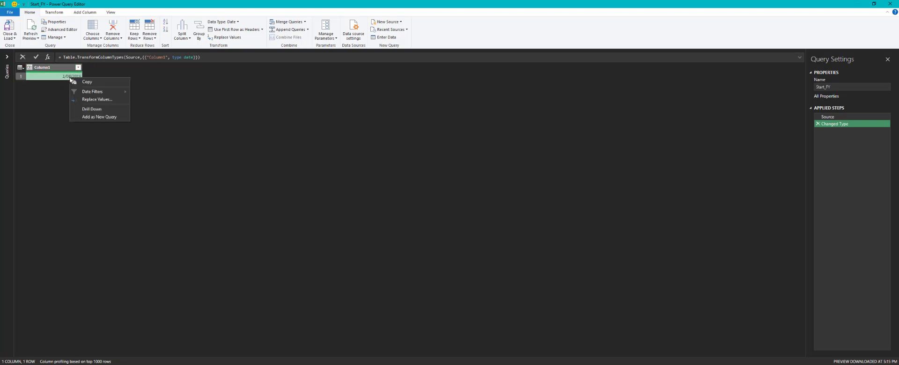
{"action": "left_click", "coordinate": [108, 110]}
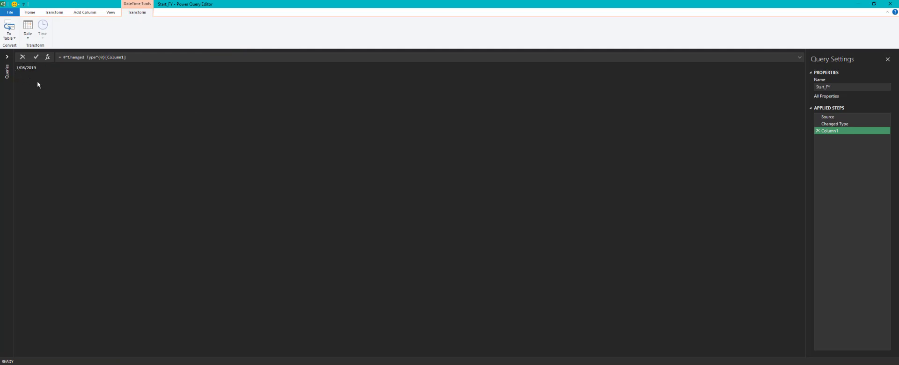
{"action": "left_click", "coordinate": [7, 57]}
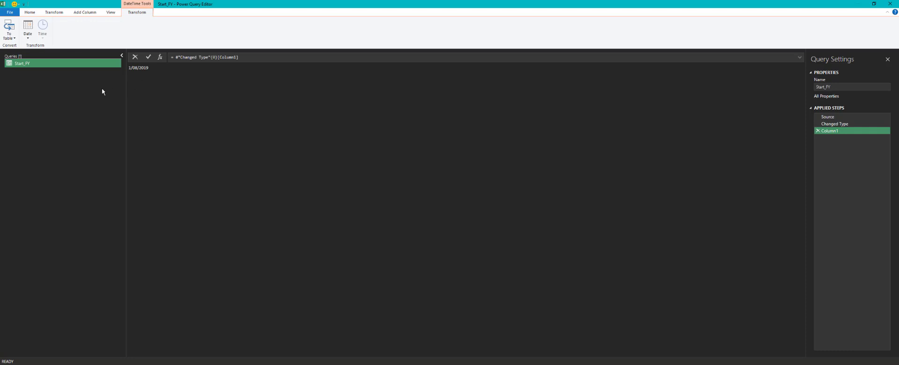
{"action": "right_click", "coordinate": [26, 61]}
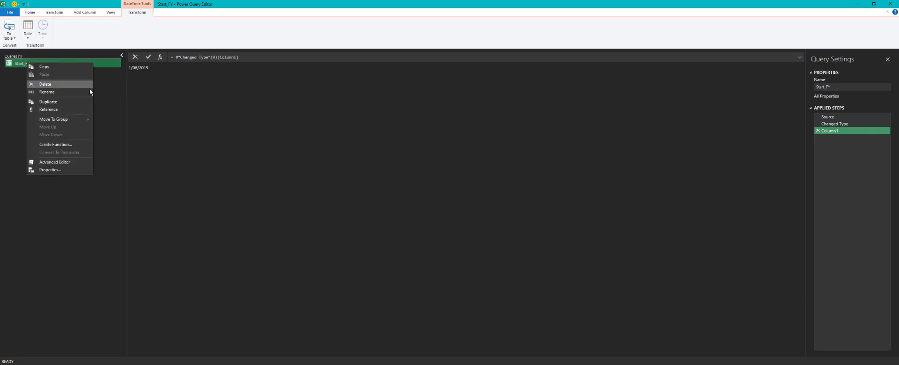
{"action": "left_click", "coordinate": [110, 74]}
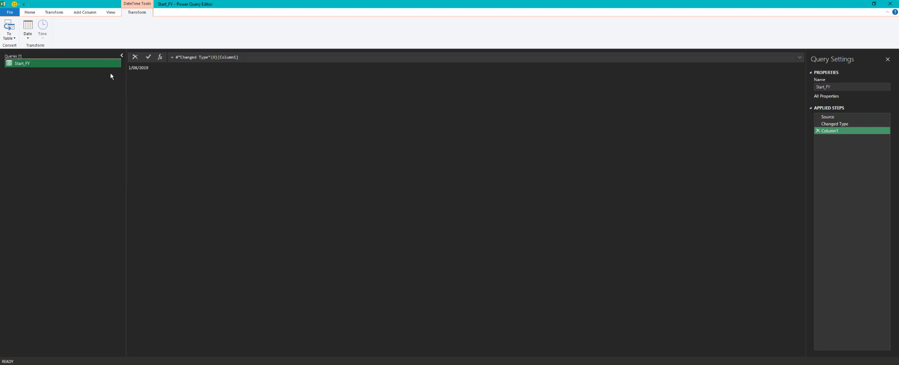
{"action": "left_click", "coordinate": [122, 56]}
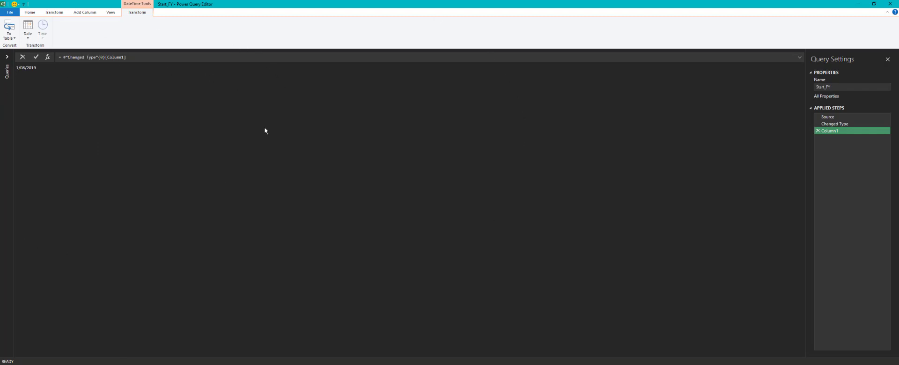
- Duplicate the Start_FY query and rename the copy No_FM
{"action": "left_click", "coordinate": [7, 58]}
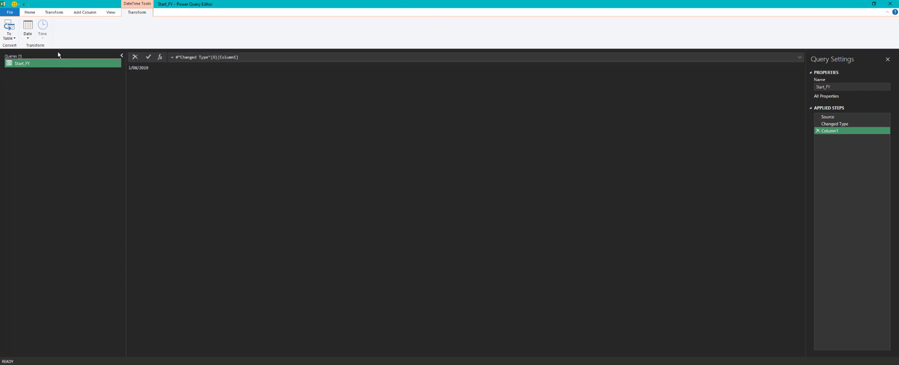
{"action": "right_click", "coordinate": [35, 65]}
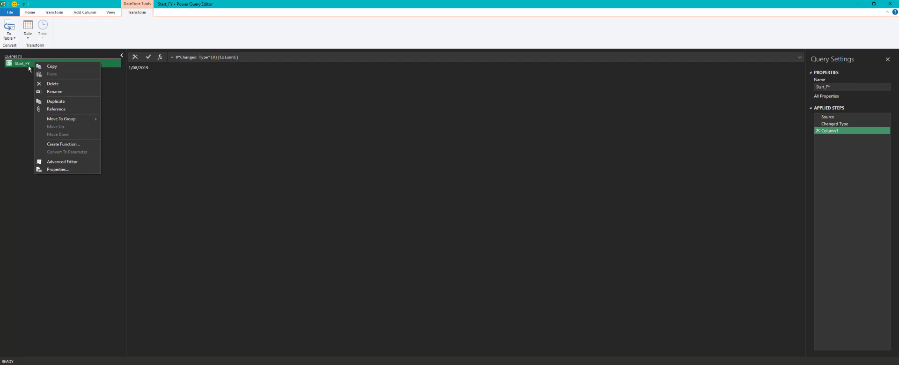
{"action": "left_click", "coordinate": [67, 104]}
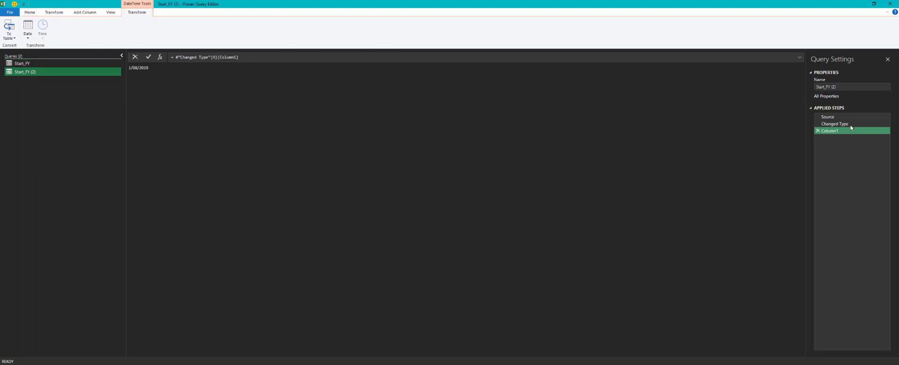
{"action": "left_click", "coordinate": [844, 88]}
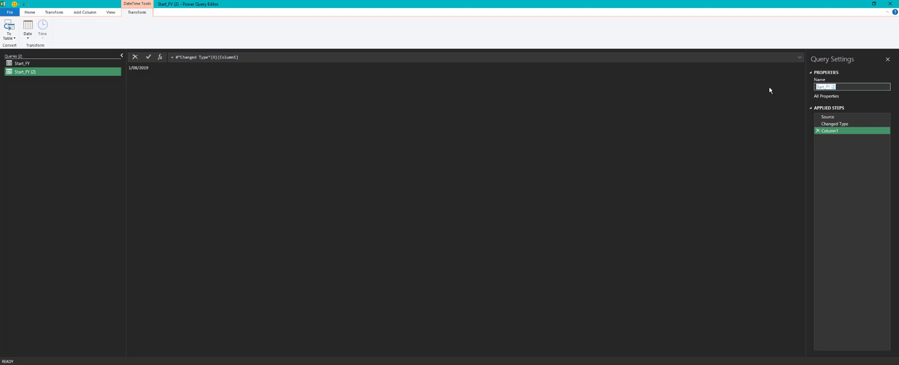
{"action": "type", "text": "No"}
{"action": "key", "text": "BackSpace"}
{"action": "key", "text": "BackSpace"}
{"action": "type", "text": "_FM"}
{"action": "key", "text": "Return"}
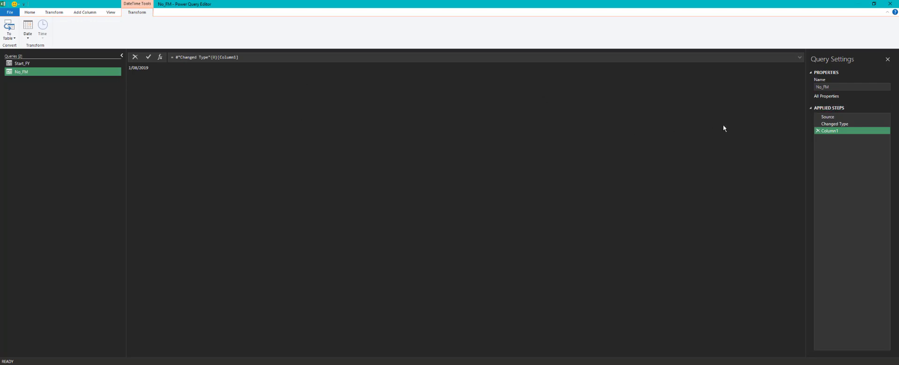
- Point the No_FM query's Source step to the No_FM named cell instead of Start_FY
{"action": "left_click", "coordinate": [836, 117]}
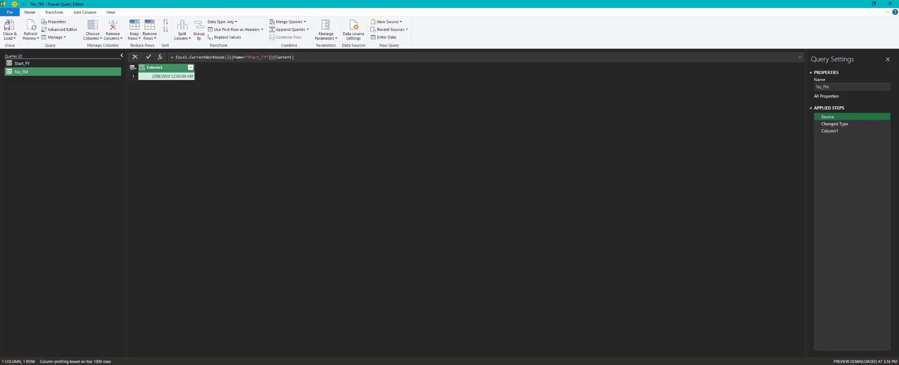
{"action": "left_click_drag", "start_coordinate": [247, 56], "coordinate": [267, 56]}
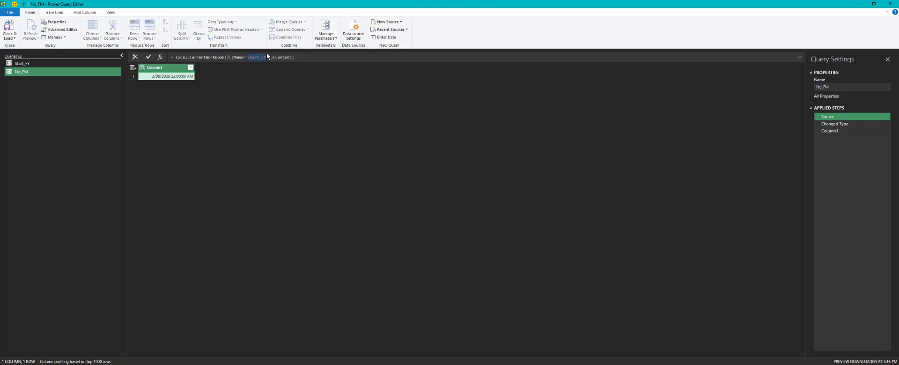
{"action": "type", "text": "No_FM"}
{"action": "key", "text": "Return"}
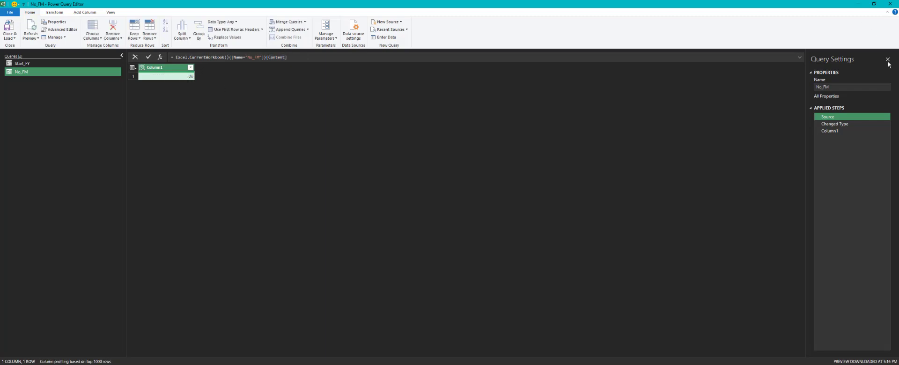
- Set Column1's type to Int64.Type in the No_FM query's Changed Type step and view the drilled-down value
{"action": "left_click", "coordinate": [836, 124]}
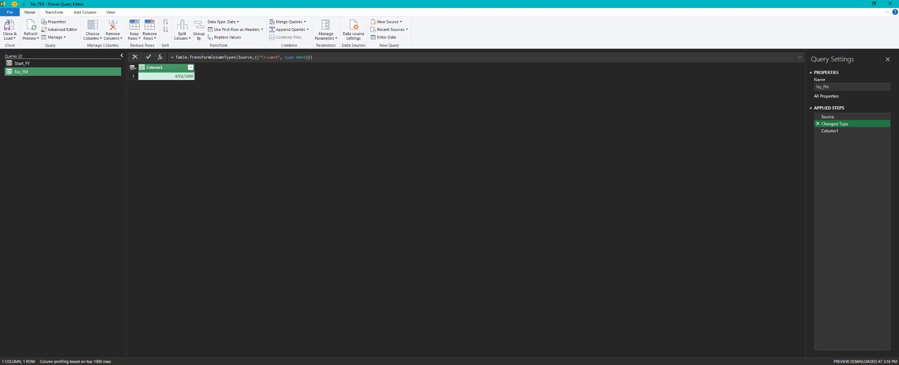
{"action": "double_click", "coordinate": [270, 57]}
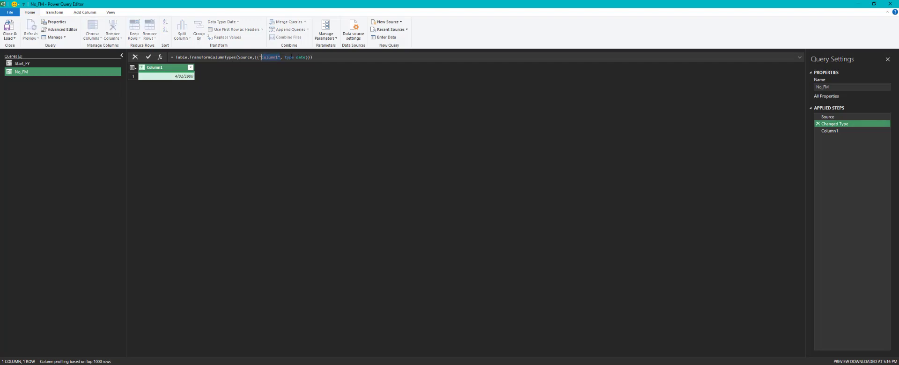
{"action": "left_click_drag", "start_coordinate": [285, 57], "coordinate": [305, 57]}
{"action": "type", "text": "Int64"}
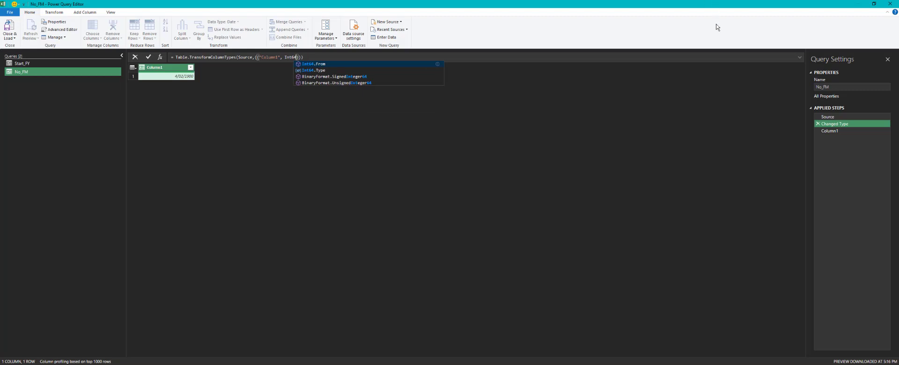
{"action": "left_click", "coordinate": [320, 71]}
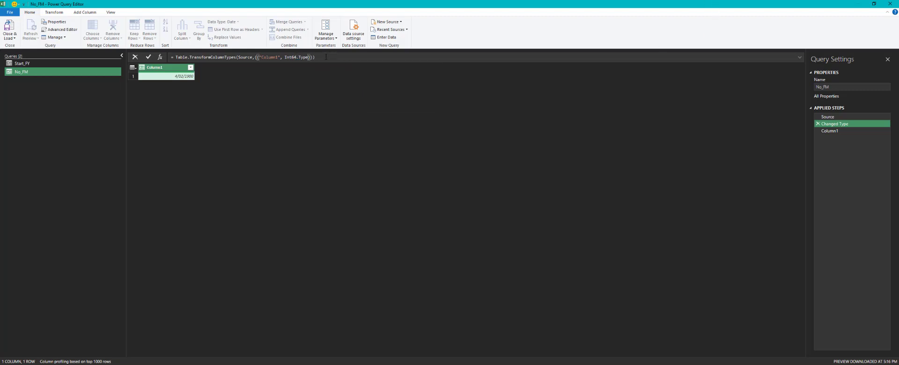
{"action": "left_click", "coordinate": [148, 57]}
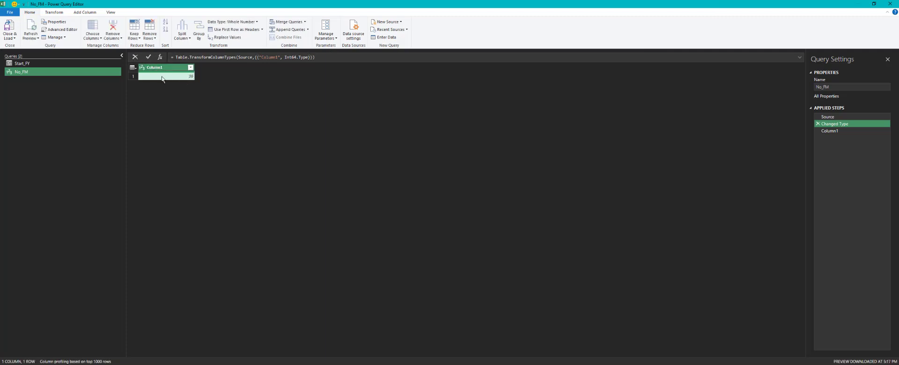
{"action": "left_click", "coordinate": [836, 131]}
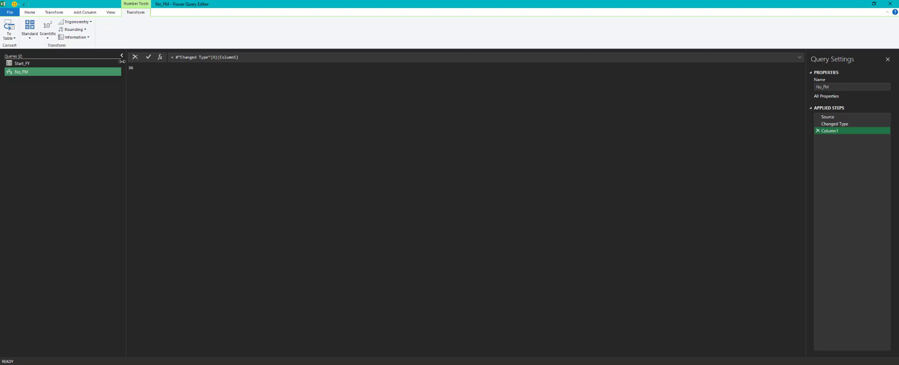
- Create a new blank query and begin its formula with an empty list, ={}
{"action": "left_click", "coordinate": [29, 13]}
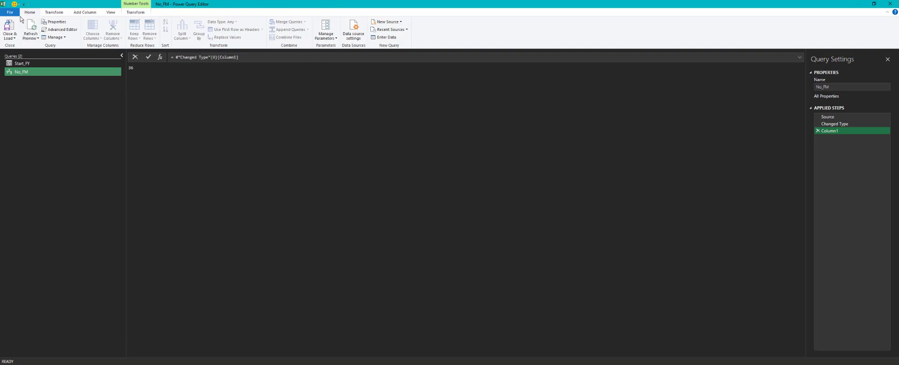
{"action": "left_click", "coordinate": [397, 23]}
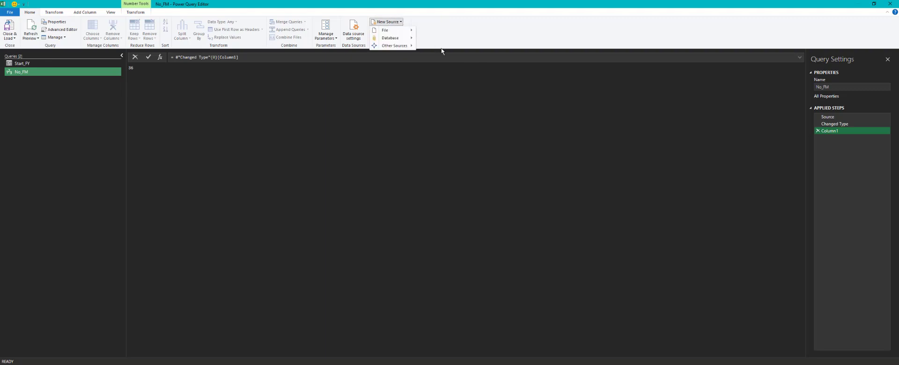
{"action": "mouse_move", "coordinate": [405, 47]}
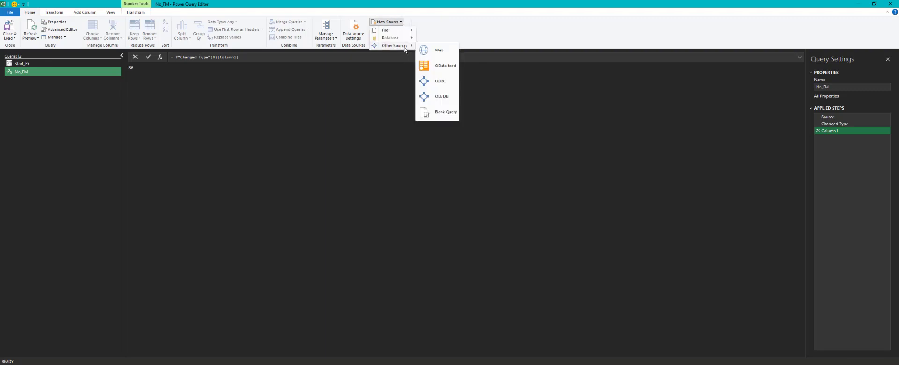
{"action": "left_click", "coordinate": [447, 113]}
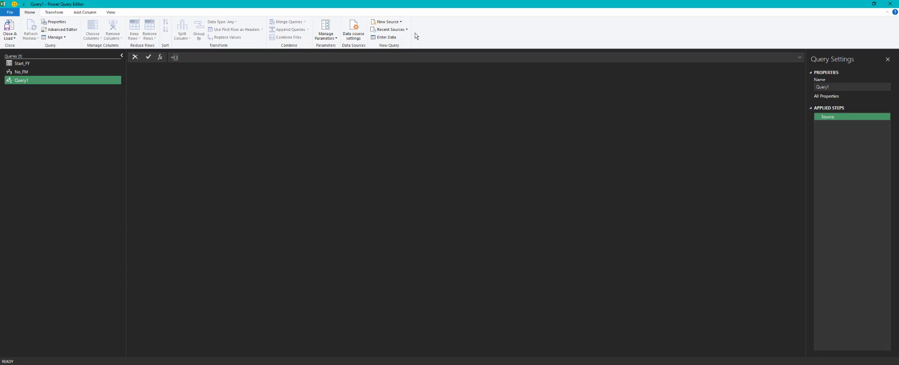
- Enter Number.From(Start_FY) inside the list braces as the start of the date range
{"action": "type", "text": "Number"}
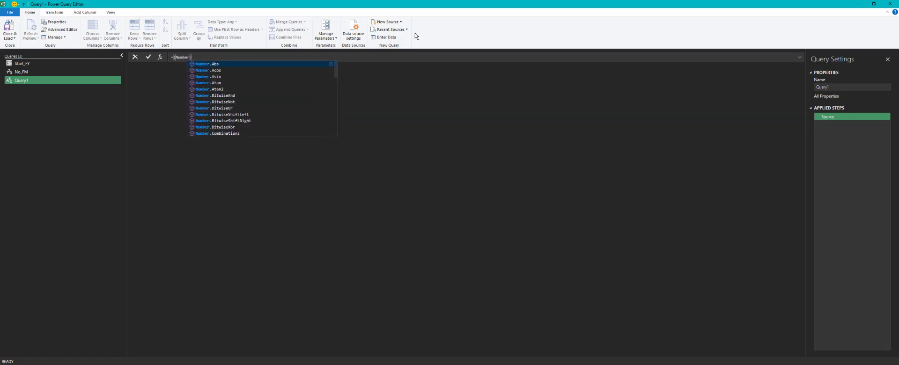
{"action": "type", "text": "."}
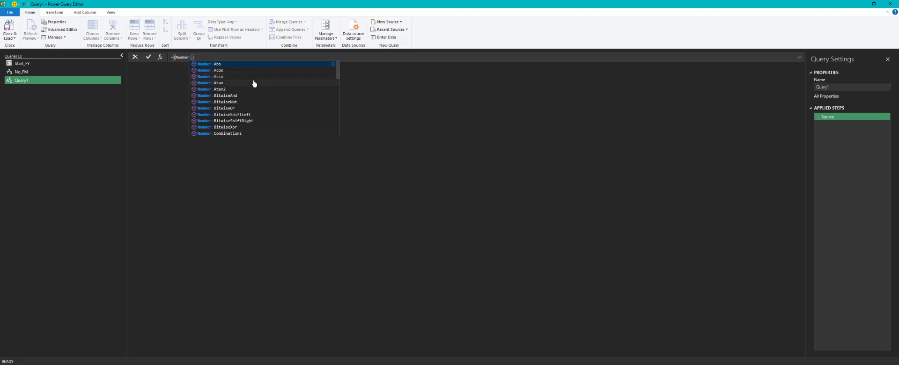
{"action": "scroll", "coordinate": [254, 83], "scroll_direction": "down", "scroll_amount": 5}
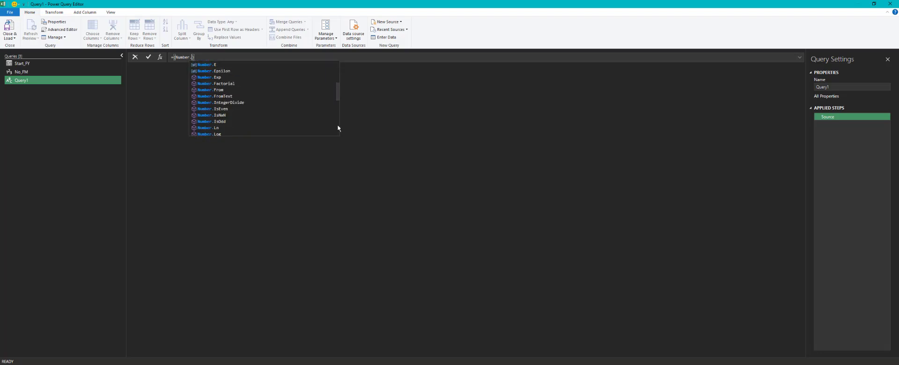
{"action": "left_click", "coordinate": [220, 90]}
{"action": "key", "text": "Return"}
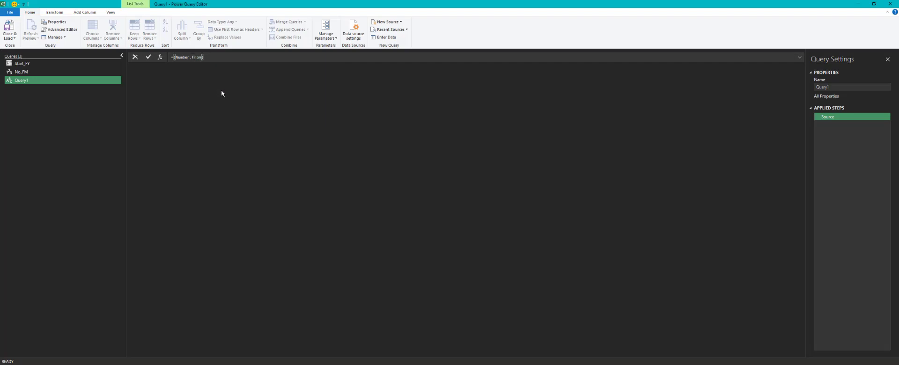
{"action": "left_click", "coordinate": [204, 57]}
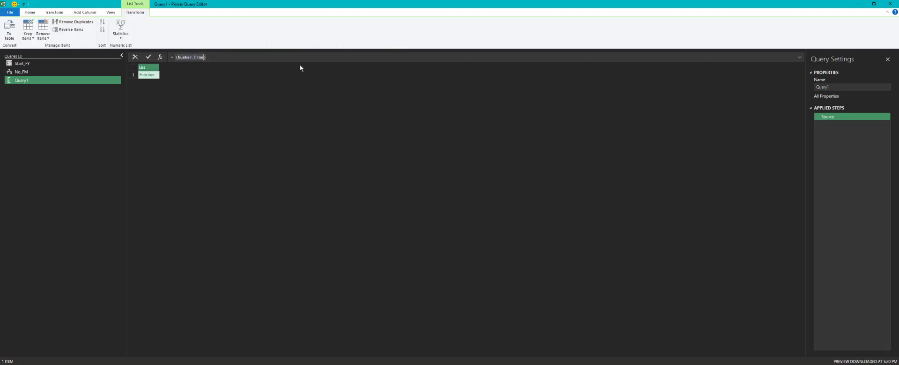
{"action": "type", "text": "("}
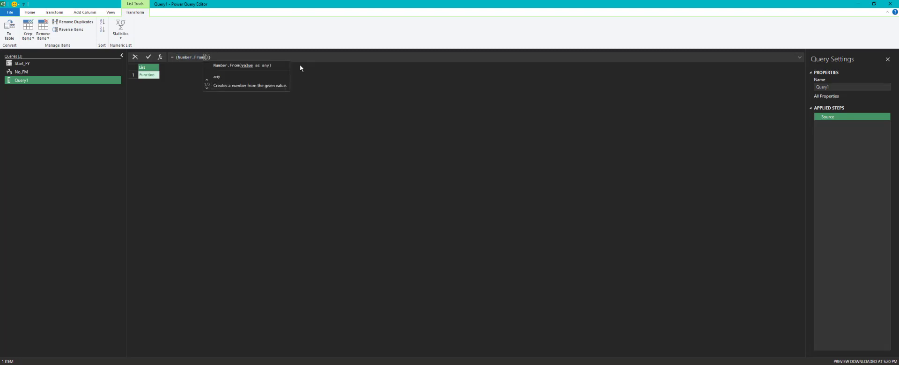
{"action": "type", "text": "Sta"}
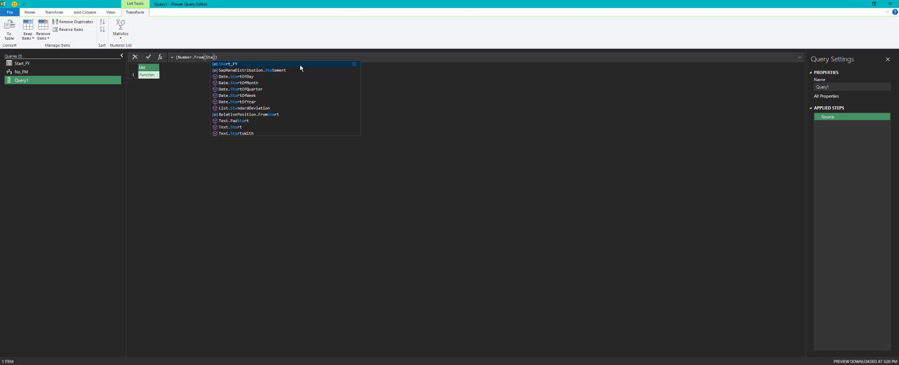
{"action": "key", "text": "Tab"}
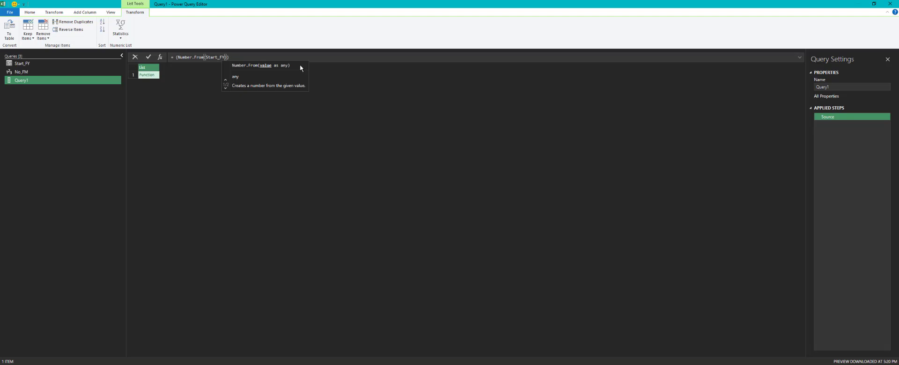
{"action": "key", "text": "End"}
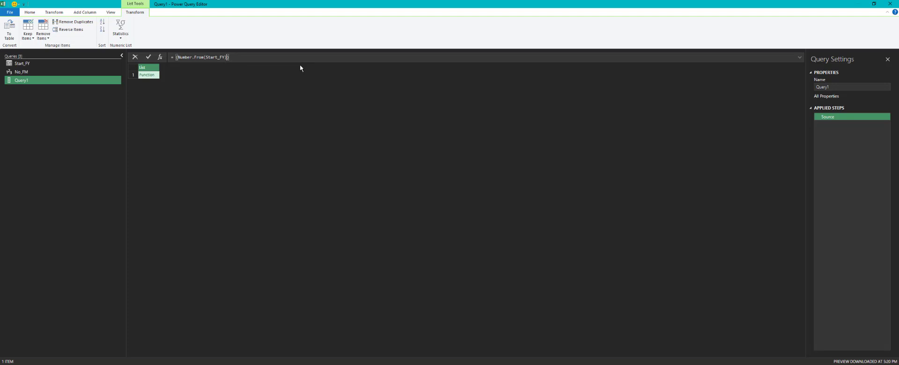
- Extend the list after Number.From(Start_FY) with .. and begin its end value as Number.From(Date.AddMonths())
{"action": "type", "text": ".."}
{"action": "type", "text": "Number.From("}
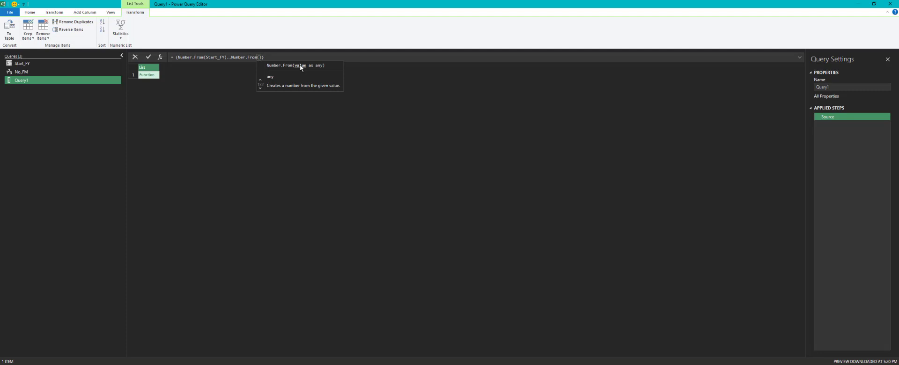
{"action": "type", "text": "Date"}
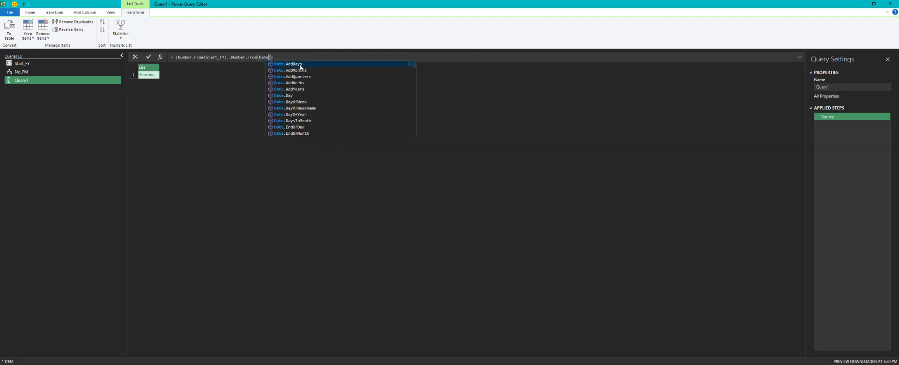
{"action": "type", "text": "."}
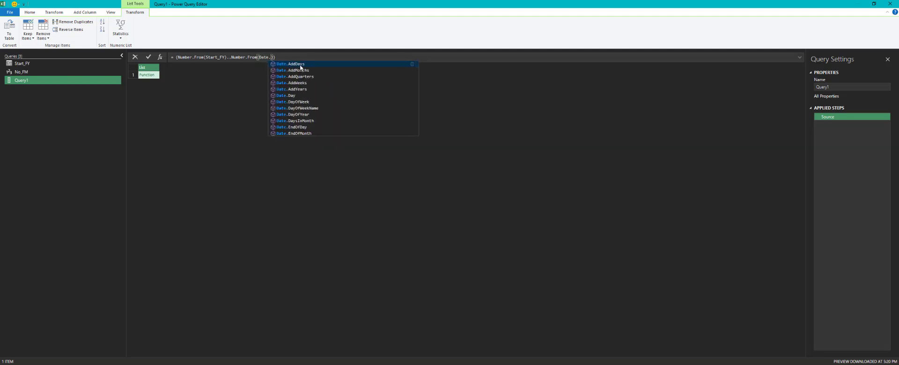
{"action": "type", "text": "AddMonth"}
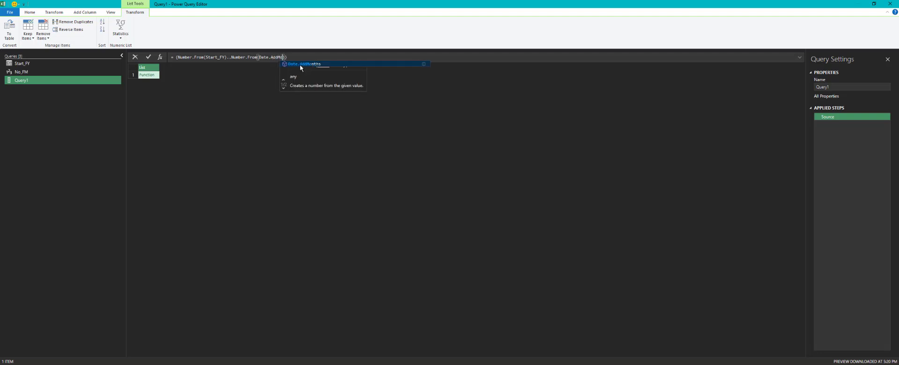
{"action": "type", "text": "s"}
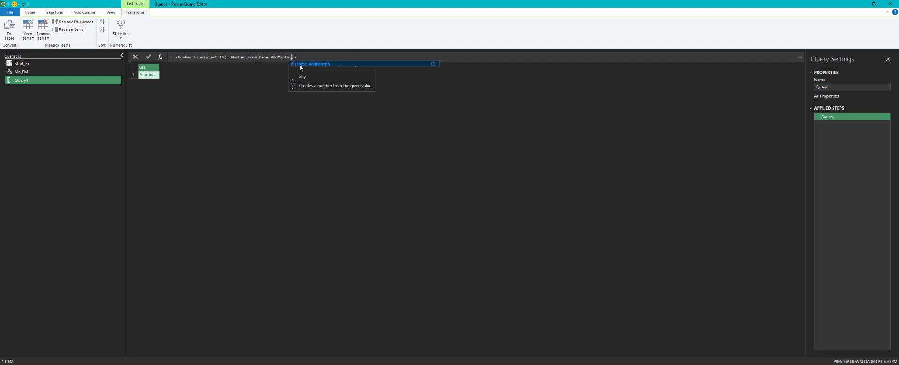
{"action": "type", "text": "("}
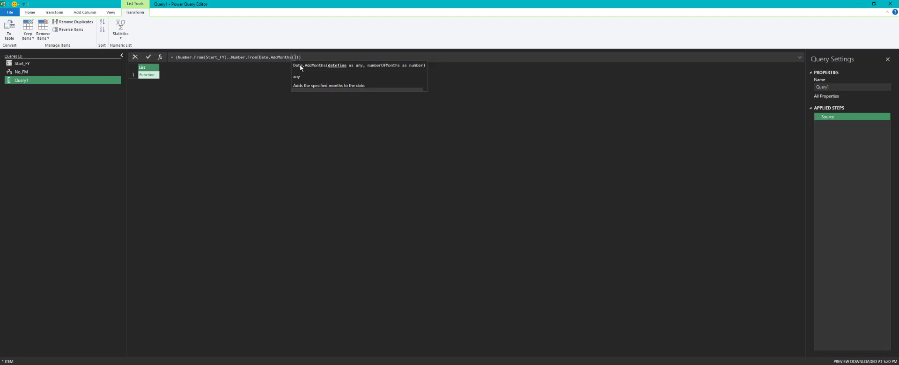
- Give Date.AddMonths the arguments Start_FY and 11, commit the list formula and look through the generated numbers
{"action": "type", "text": "Sta"}
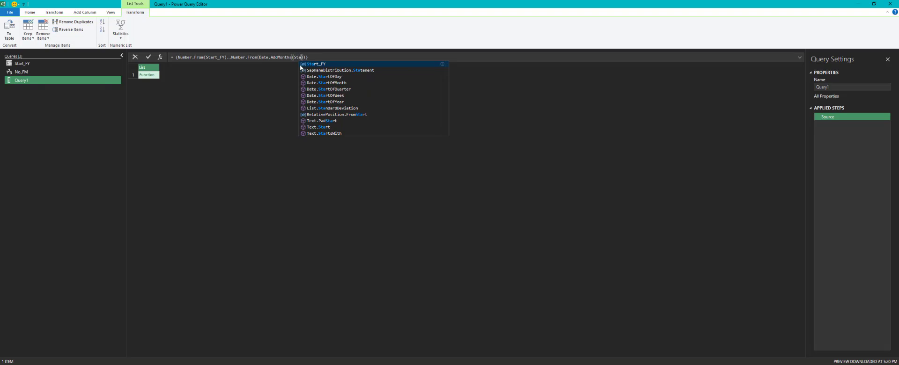
{"action": "key", "text": "Tab"}
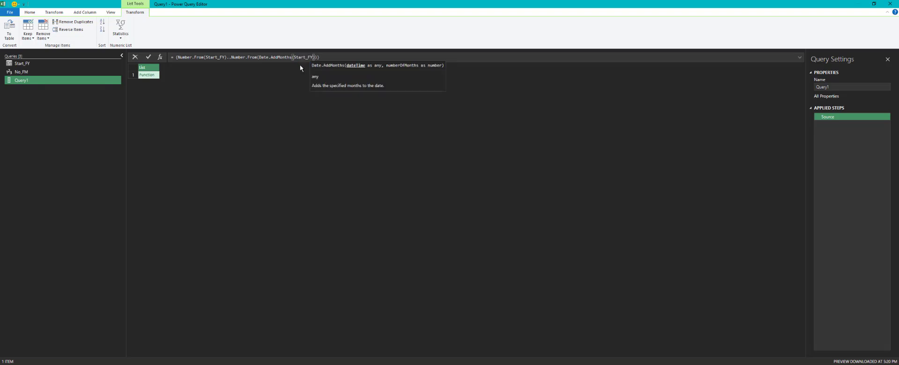
{"action": "type", "text": ","}
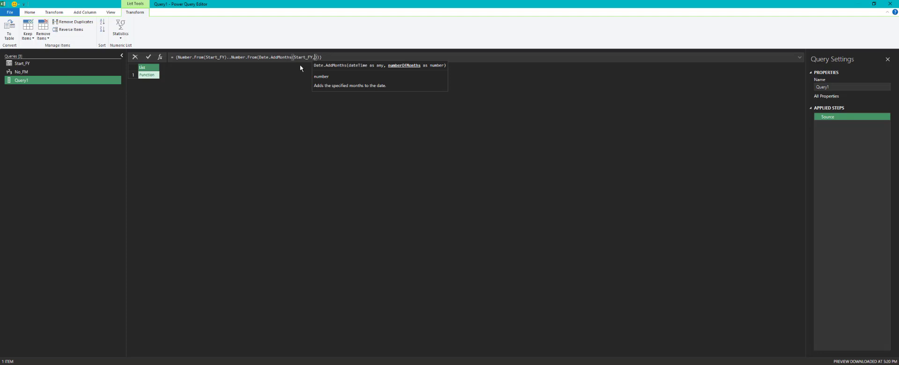
{"action": "type", "text": "11"}
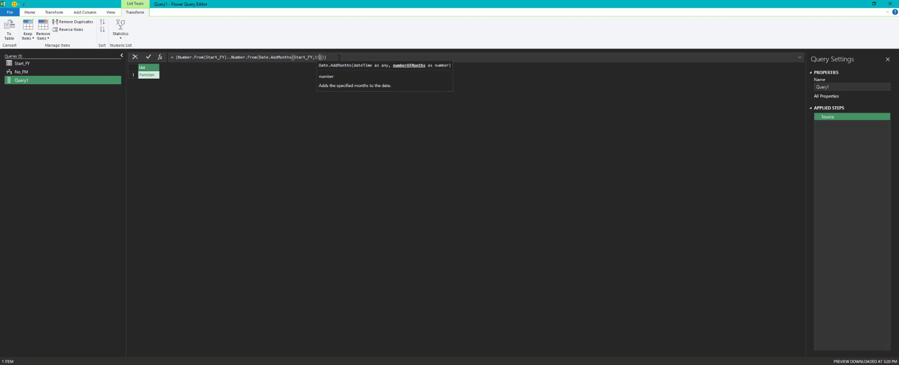
{"action": "left_click", "coordinate": [339, 57]}
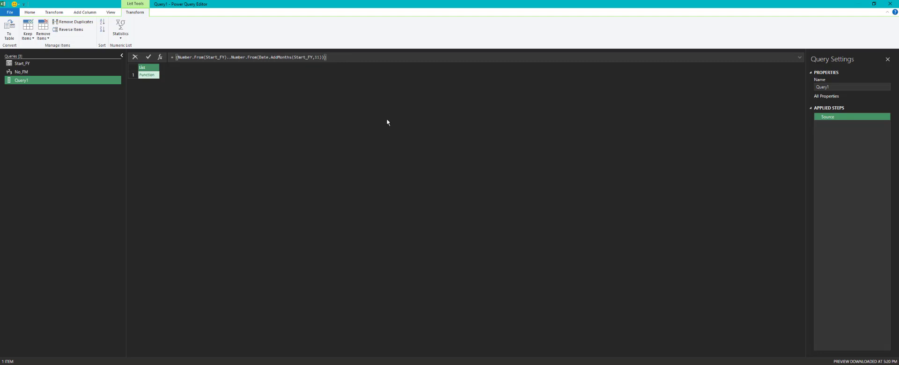
{"action": "left_click", "coordinate": [149, 57]}
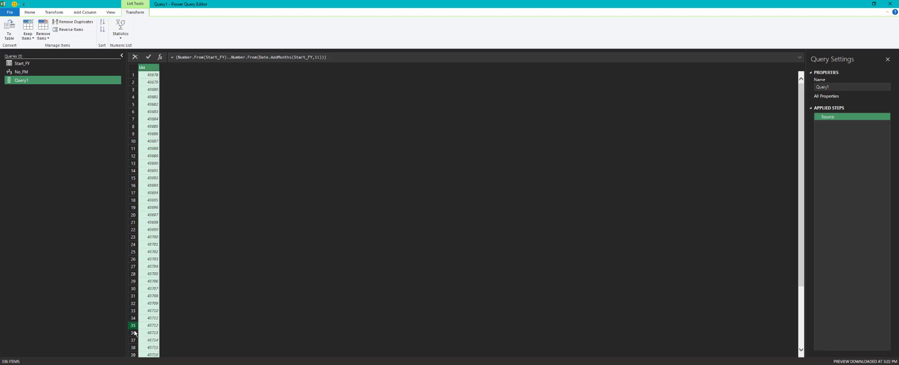
{"action": "scroll", "coordinate": [147, 282], "scroll_direction": "down", "scroll_amount": 4}
{"action": "scroll", "coordinate": [146, 281], "scroll_direction": "down", "scroll_amount": 20}
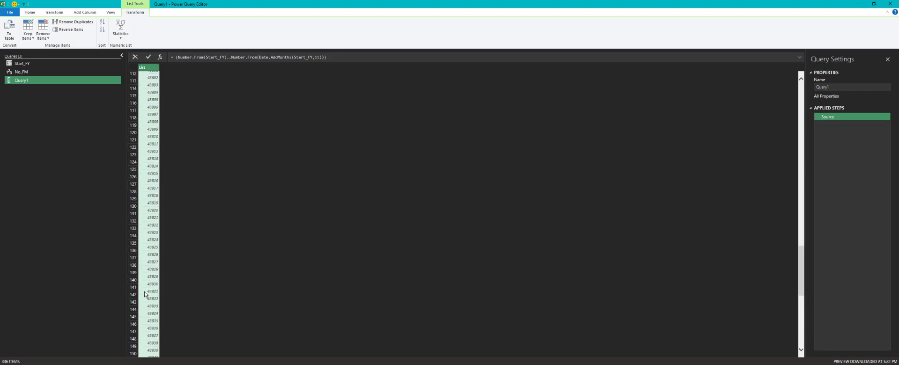
{"action": "scroll", "coordinate": [147, 290], "scroll_direction": "up", "scroll_amount": 20}
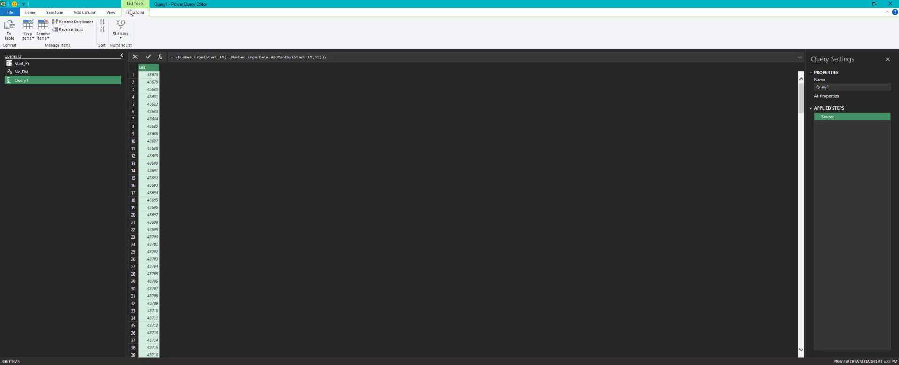
- Convert the number list to a table without a delimiter and set Column1's data type to Date
{"action": "left_click", "coordinate": [10, 29]}
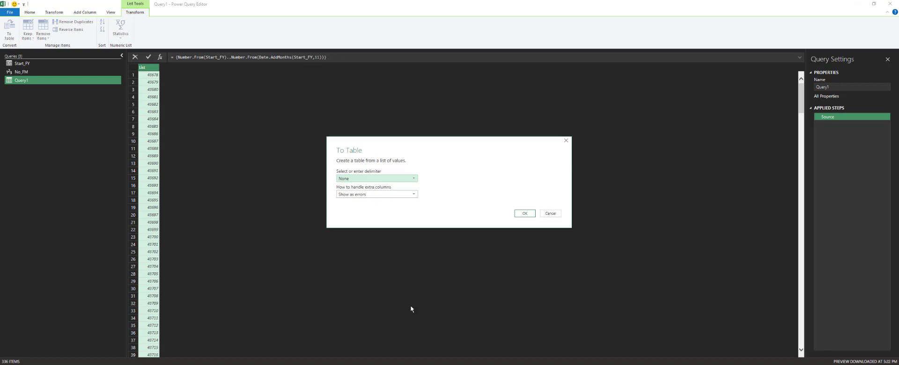
{"action": "left_click", "coordinate": [525, 215]}
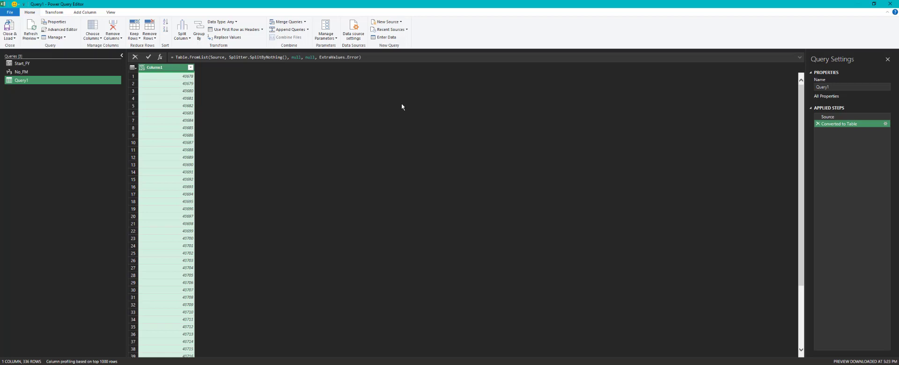
{"action": "left_click", "coordinate": [142, 68]}
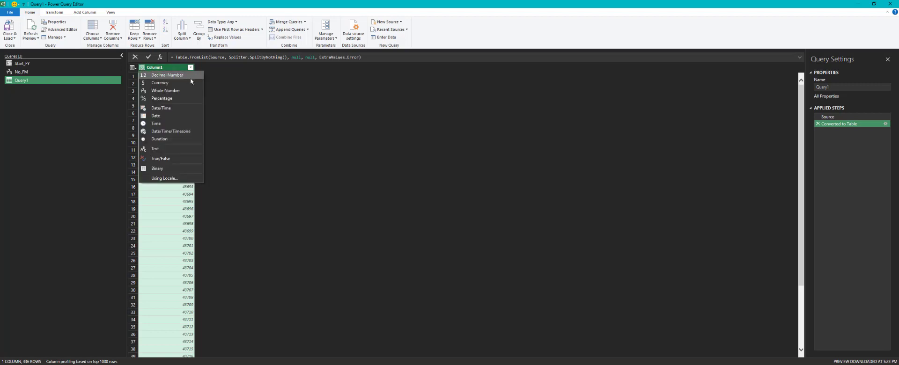
{"action": "left_click", "coordinate": [168, 118]}
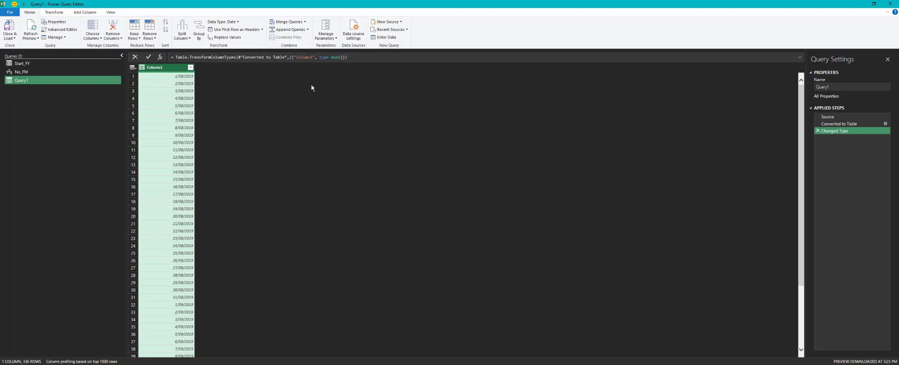
- Transform the dates in Column1 into their month names
{"action": "left_click", "coordinate": [54, 12]}
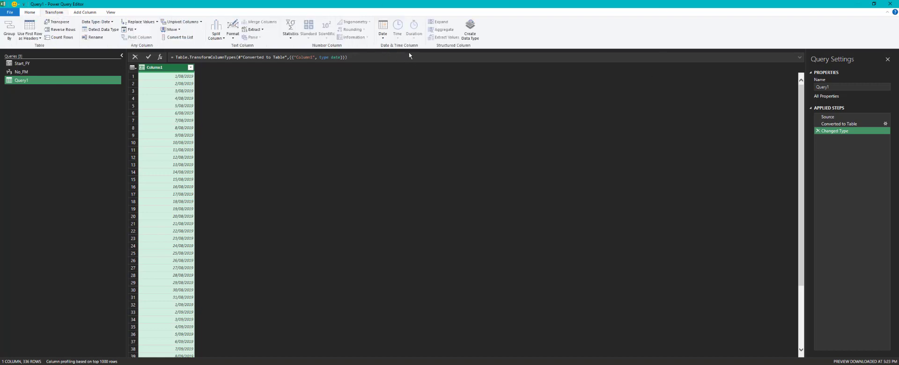
{"action": "left_click", "coordinate": [382, 39]}
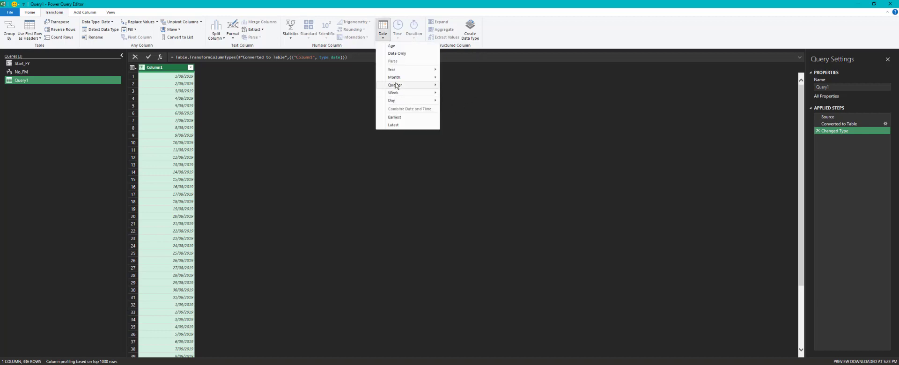
{"action": "mouse_move", "coordinate": [412, 77]}
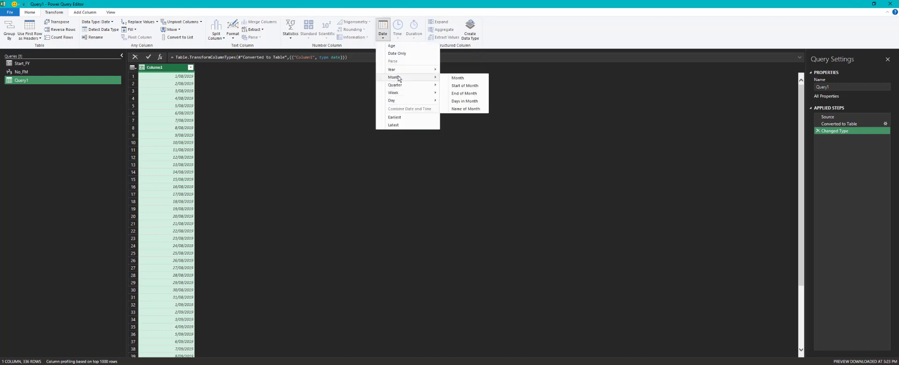
{"action": "left_click", "coordinate": [461, 112]}
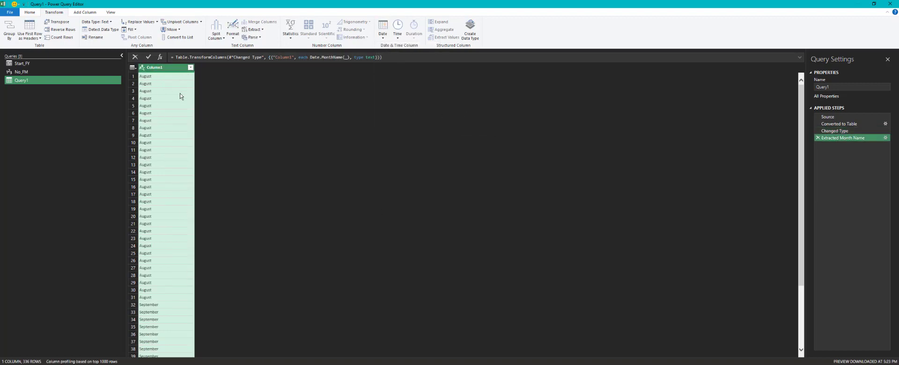
- Remove the duplicate month names from Column1
{"action": "right_click", "coordinate": [166, 71]}
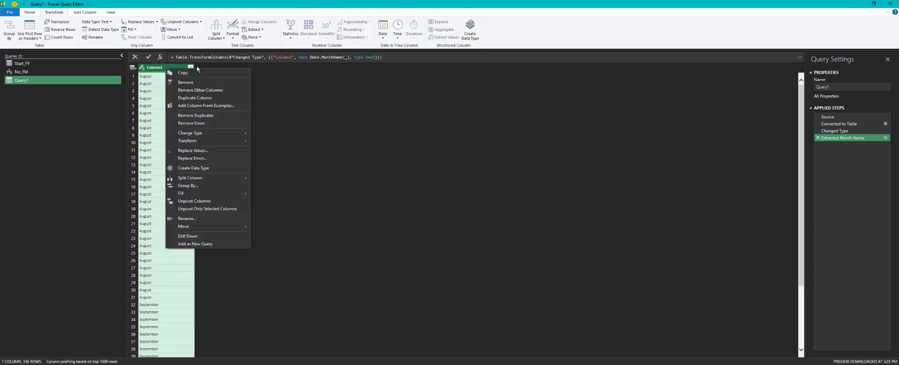
{"action": "mouse_move", "coordinate": [212, 133]}
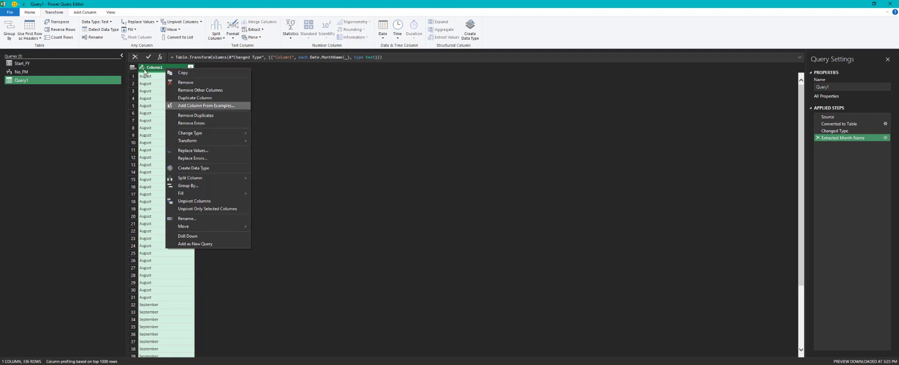
{"action": "left_click", "coordinate": [206, 115]}
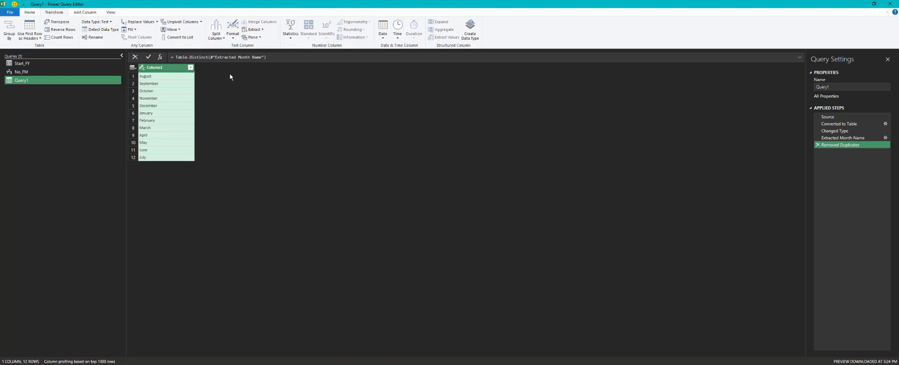
- Add an index column starting from 1 and rename it Fiscal Month
{"action": "left_click", "coordinate": [85, 16]}
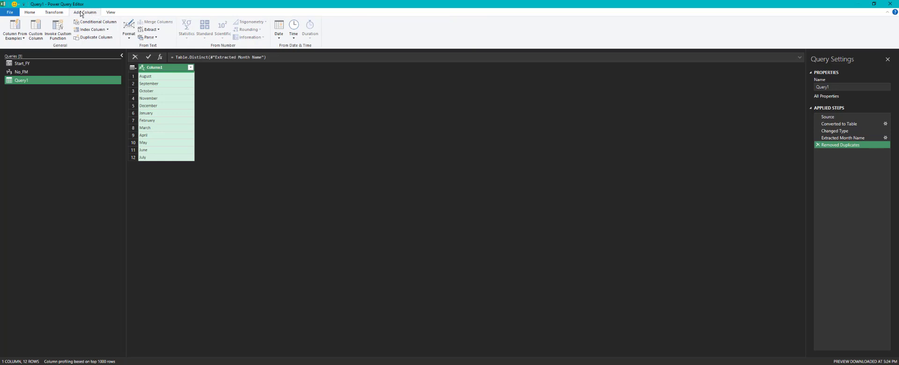
{"action": "left_click", "coordinate": [108, 30]}
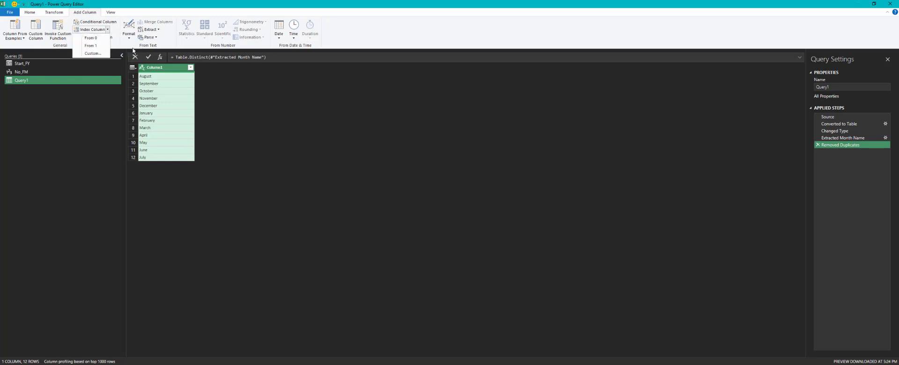
{"action": "left_click", "coordinate": [100, 46]}
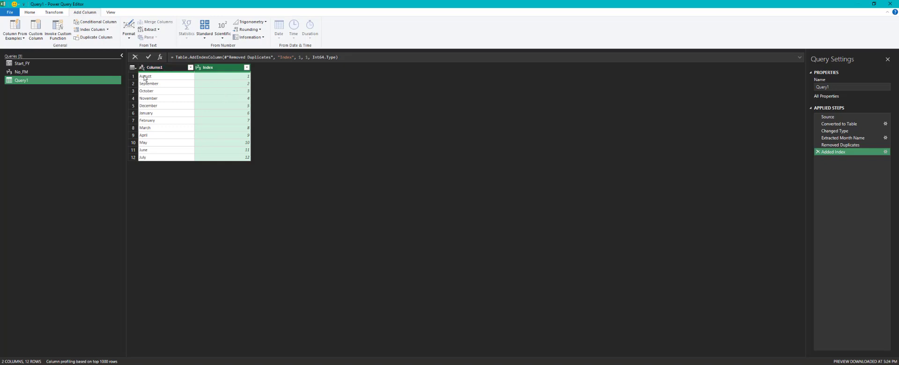
{"action": "double_click", "coordinate": [219, 70]}
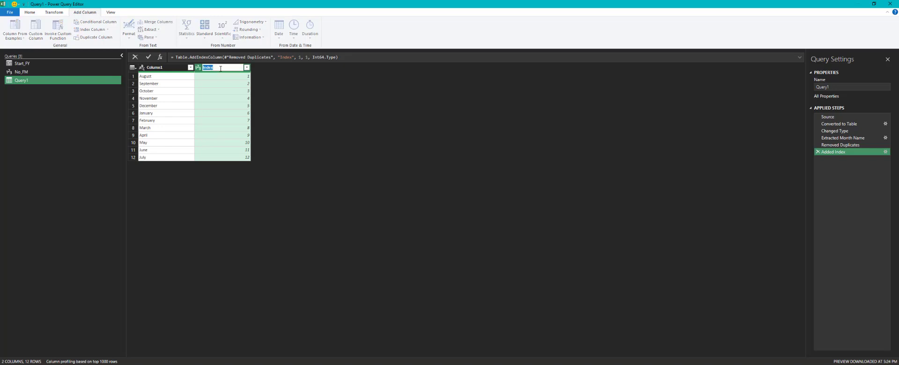
{"action": "type", "text": "Fiscal Month"}
{"action": "key", "text": "Return"}
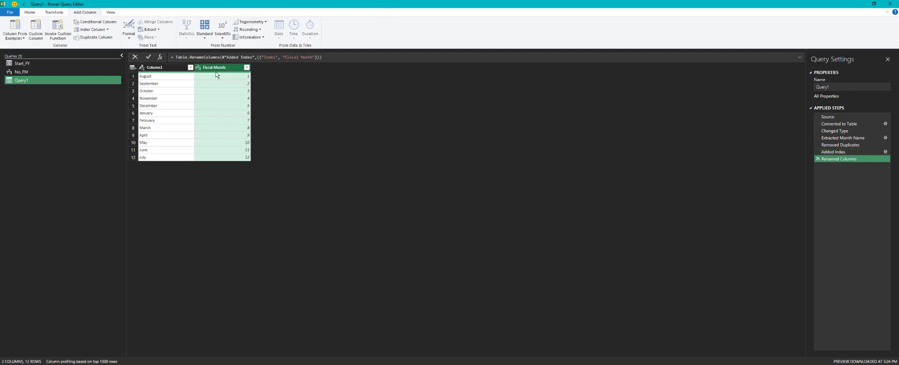
- Rename Column1 to Month Name
{"action": "double_click", "coordinate": [169, 69]}
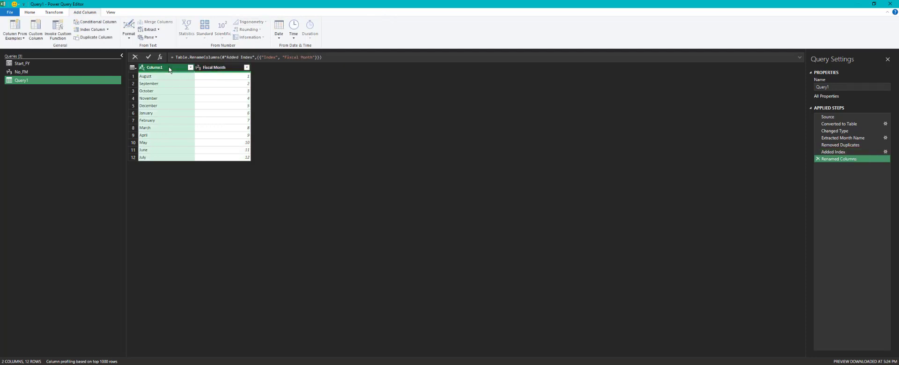
{"action": "type", "text": "Mo"}
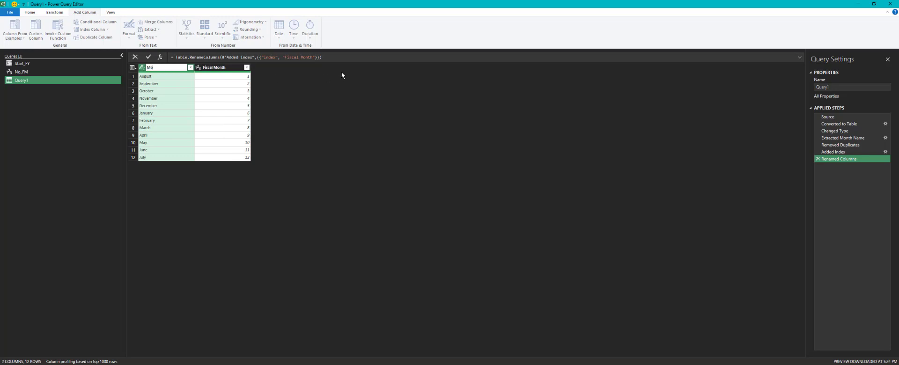
{"action": "type", "text": "nth Nu"}
{"action": "type", "text": "me"}
{"action": "key", "text": "Return"}
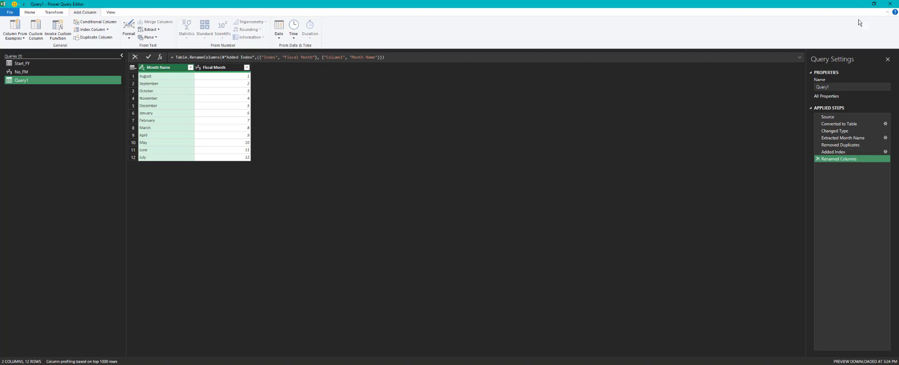
- Rename the query Query1 to FiscalMonthLookup
{"action": "left_click", "coordinate": [825, 87]}
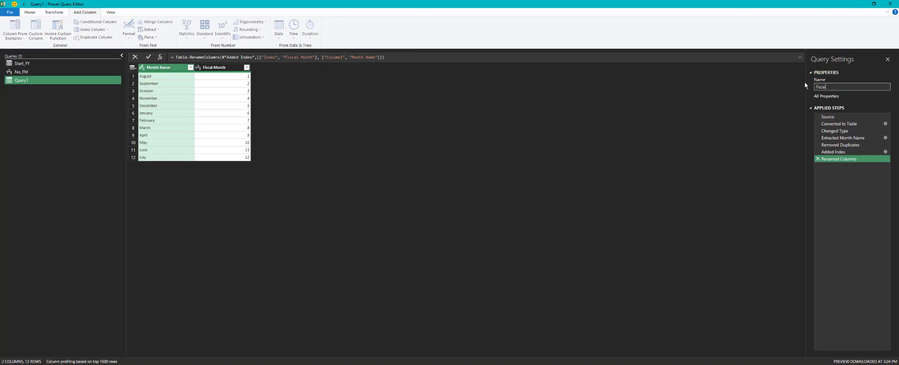
{"action": "type", "text": "FiscalMonthLookup"}
{"action": "key", "text": "Return"}
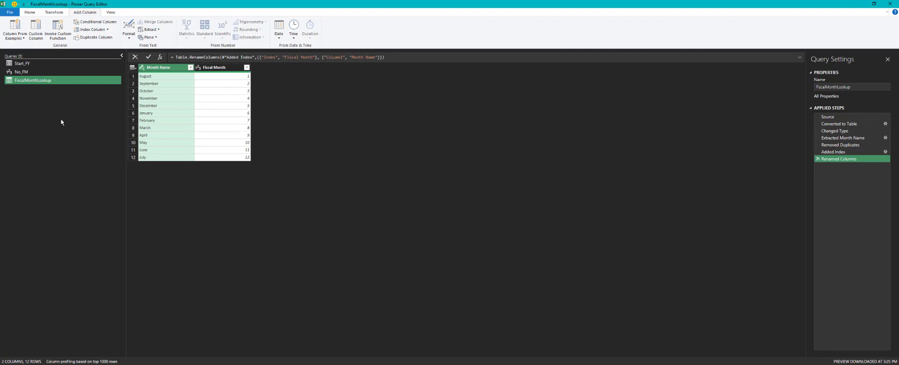
- Duplicate the FiscalMonthLookup query and replace the month offset in the copy's Source formula with No_FM
{"action": "right_click", "coordinate": [57, 81]}
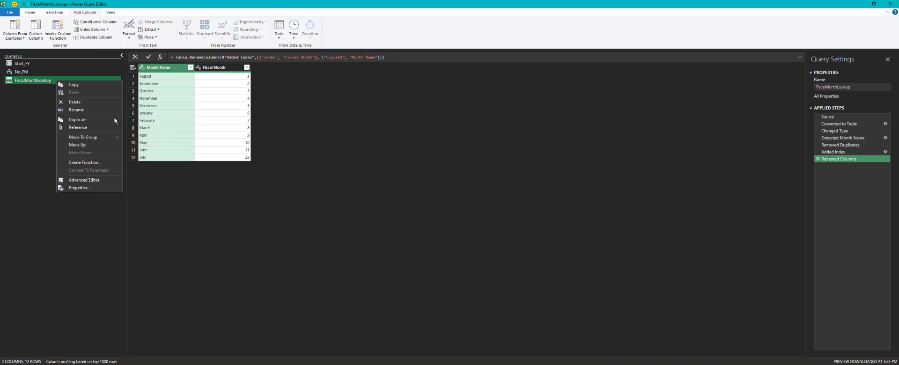
{"action": "left_click", "coordinate": [96, 120]}
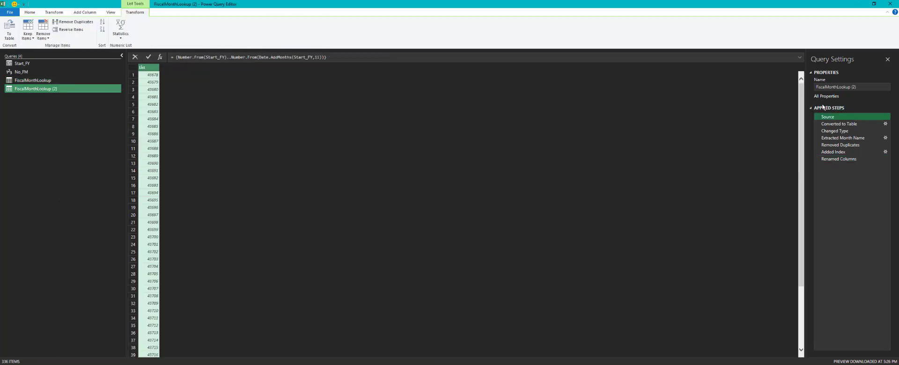
{"action": "double_click", "coordinate": [317, 57]}
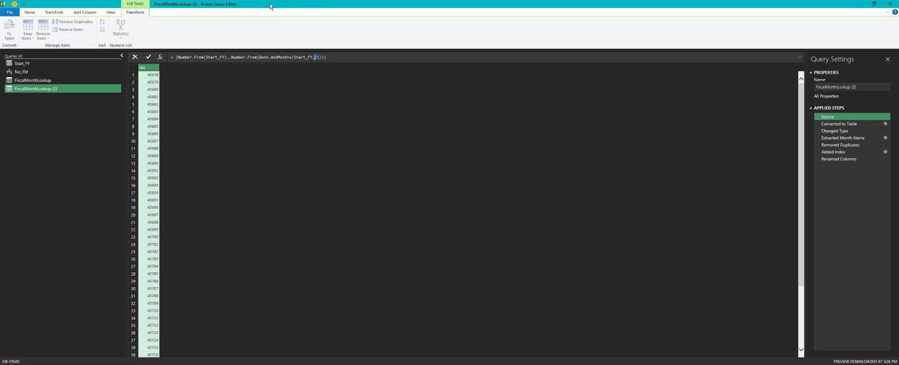
{"action": "left_click_drag", "start_coordinate": [270, 6], "coordinate": [503, 23]}
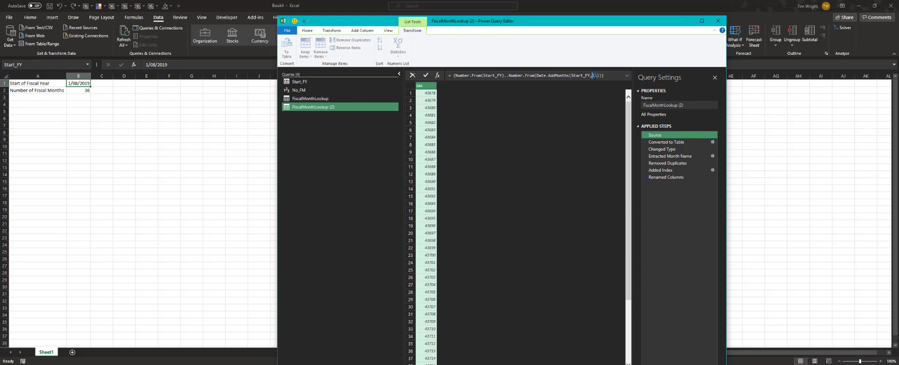
{"action": "key", "text": "Right"}
{"action": "left_click", "coordinate": [701, 21]}
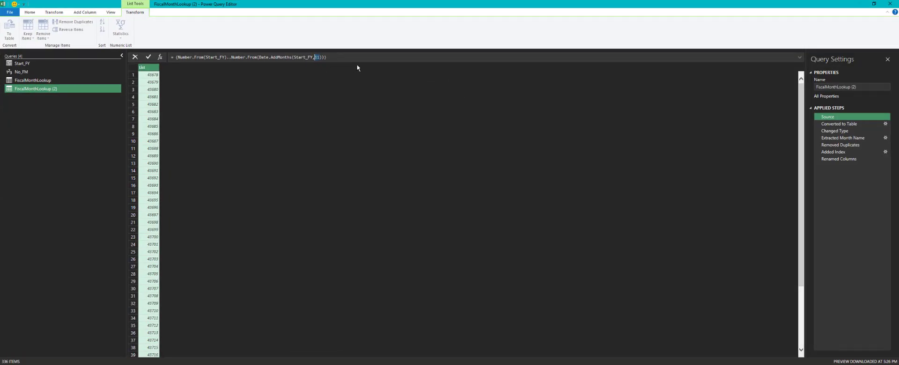
{"action": "type", "text": "No"}
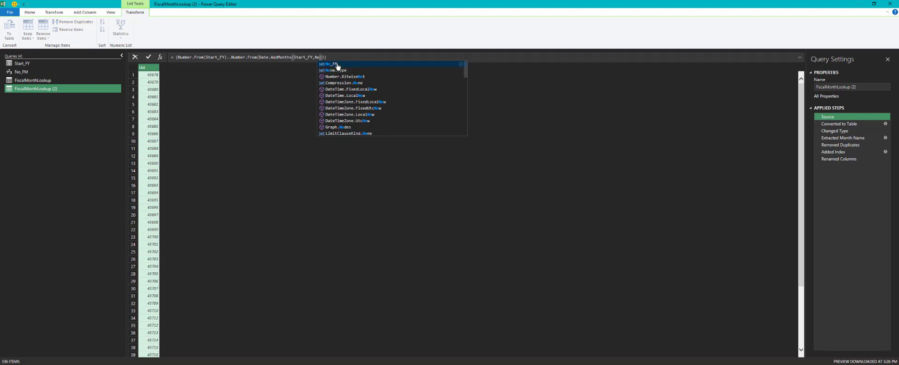
{"action": "left_click", "coordinate": [336, 66]}
{"action": "left_click", "coordinate": [148, 57]}
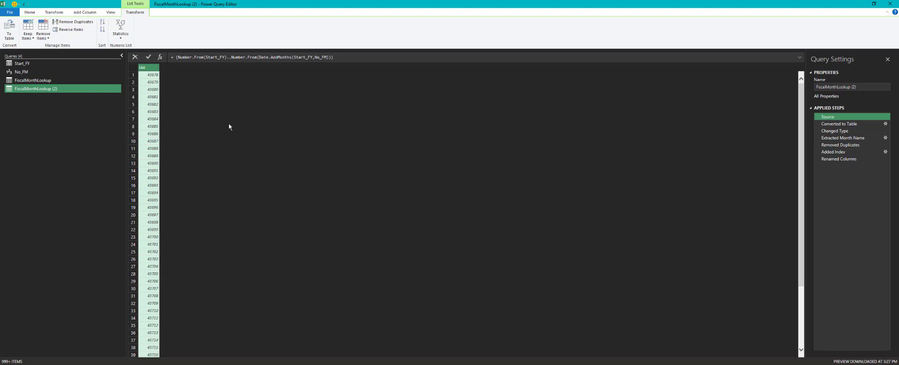
- Delete the Extracted Month Name step and all steps after it from the duplicated query
{"action": "left_click", "coordinate": [851, 124]}
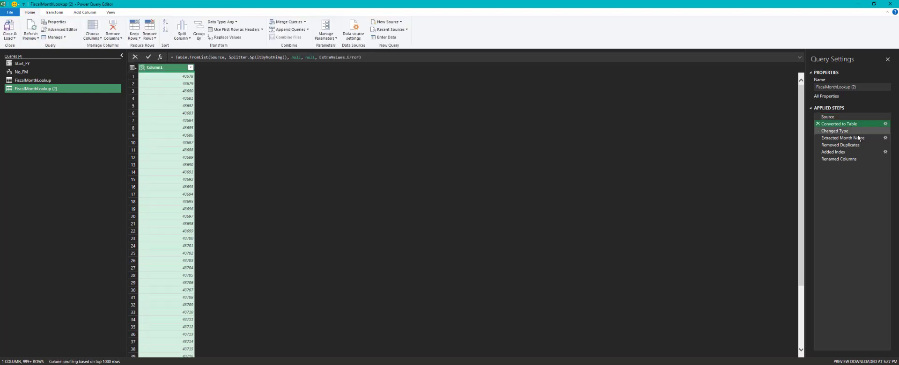
{"action": "left_click", "coordinate": [851, 132]}
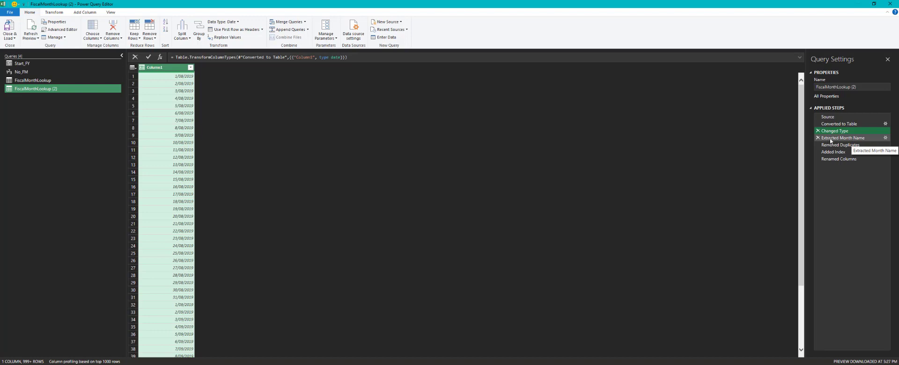
{"action": "left_click_drag", "start_coordinate": [831, 139], "coordinate": [832, 150]}
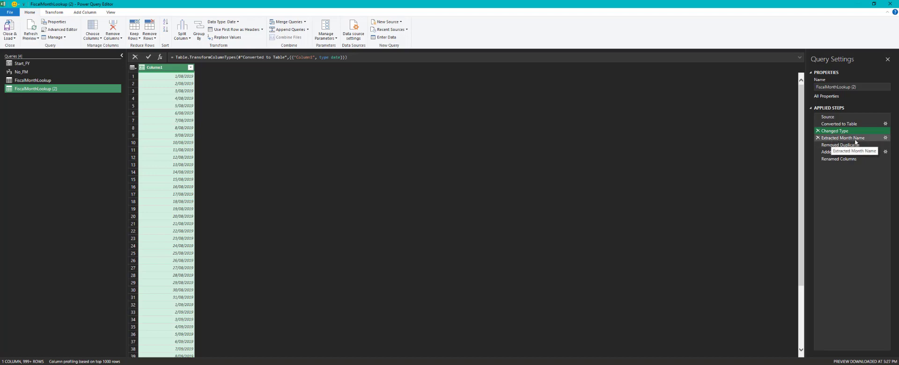
{"action": "right_click", "coordinate": [839, 143]}
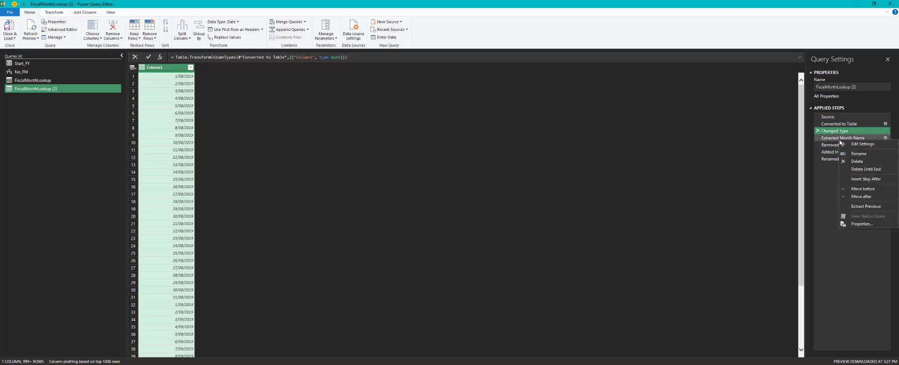
{"action": "left_click", "coordinate": [838, 139]}
{"action": "right_click", "coordinate": [838, 140]}
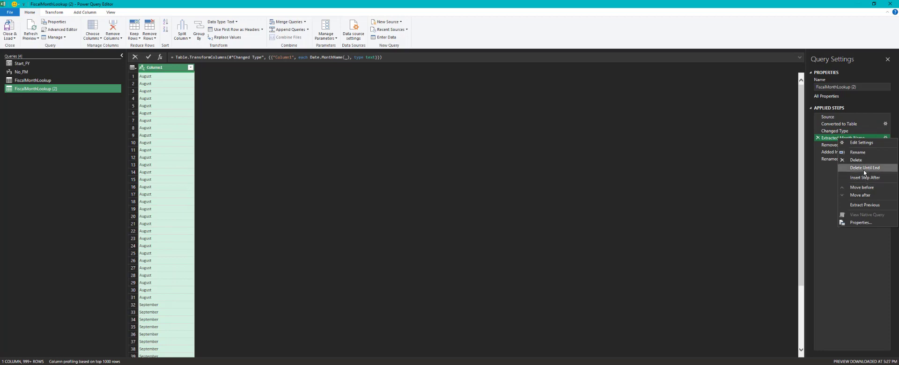
{"action": "left_click", "coordinate": [863, 169]}
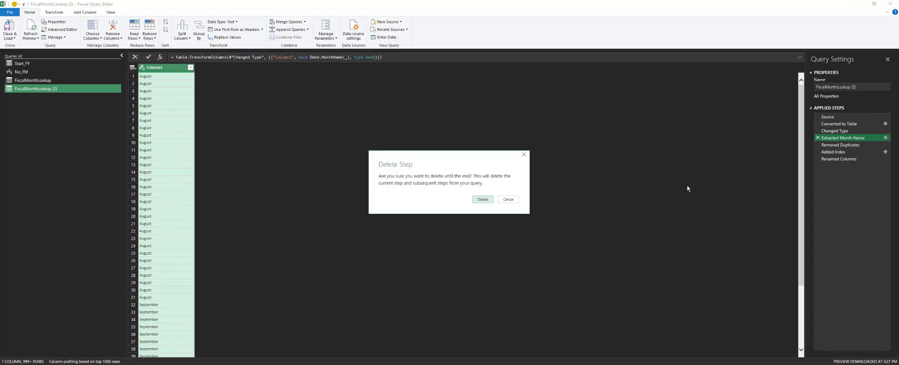
{"action": "left_click", "coordinate": [482, 199]}
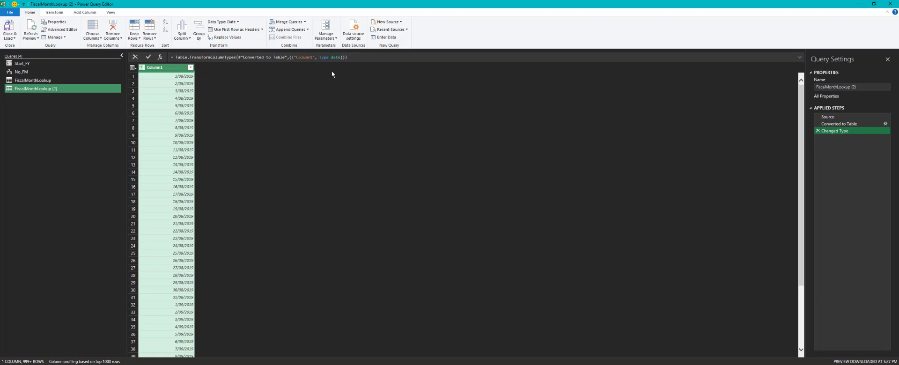
- Rename the date column Column1 to Calendar Date
{"action": "double_click", "coordinate": [165, 68]}
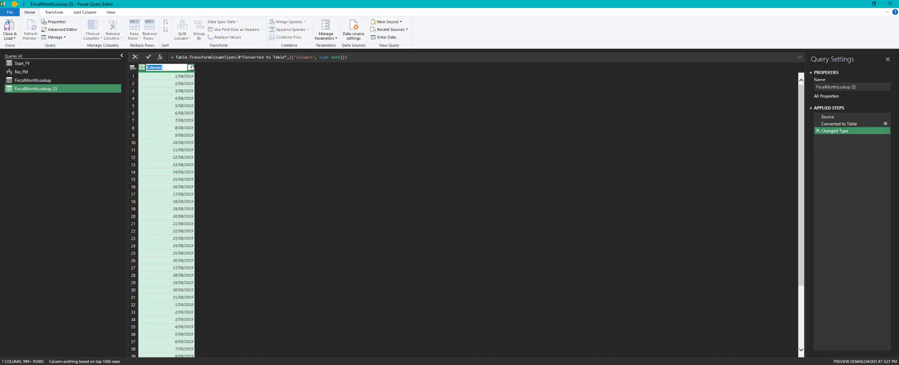
{"action": "type", "text": "Calendar Date"}
{"action": "key", "text": "Return"}
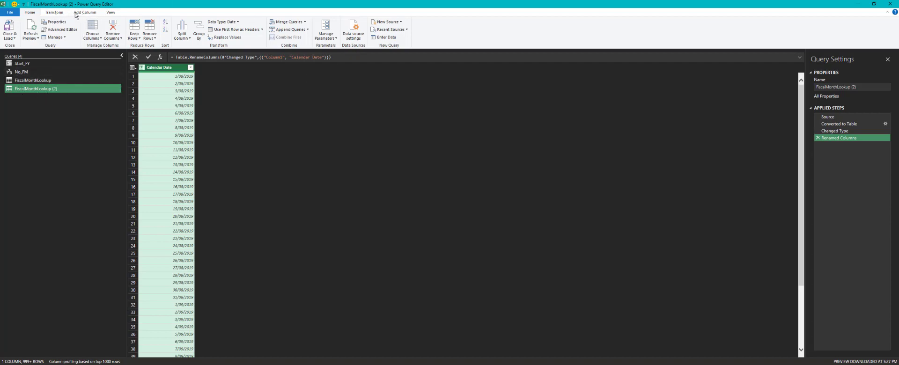
- Add a column with the name of the month extracted from Calendar Date
{"action": "left_click", "coordinate": [84, 13]}
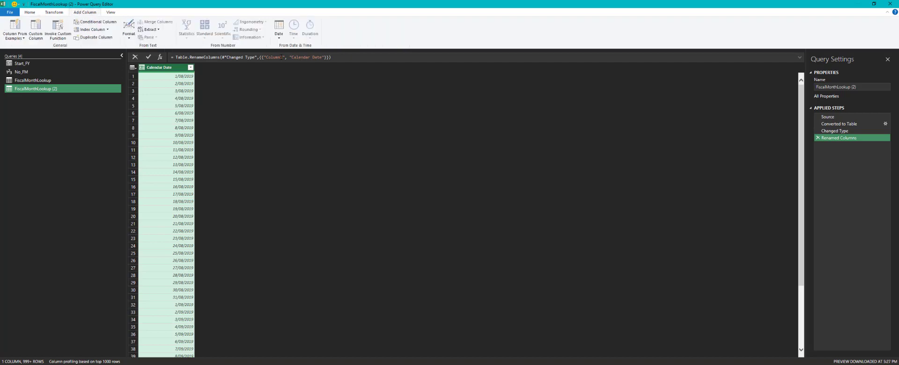
{"action": "left_click", "coordinate": [280, 39]}
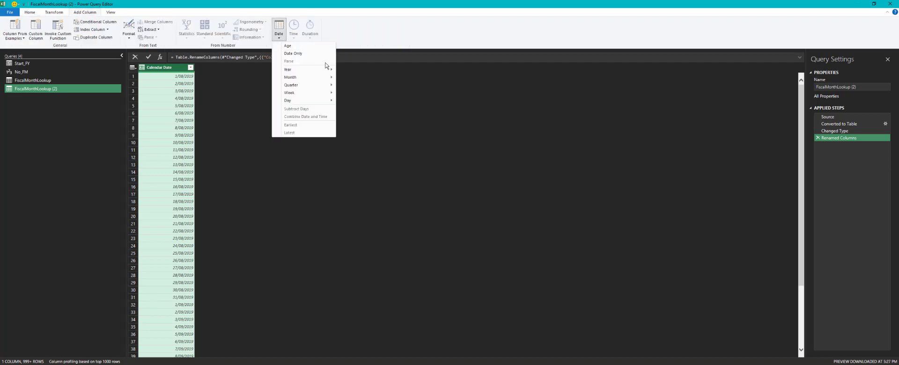
{"action": "mouse_move", "coordinate": [318, 80]}
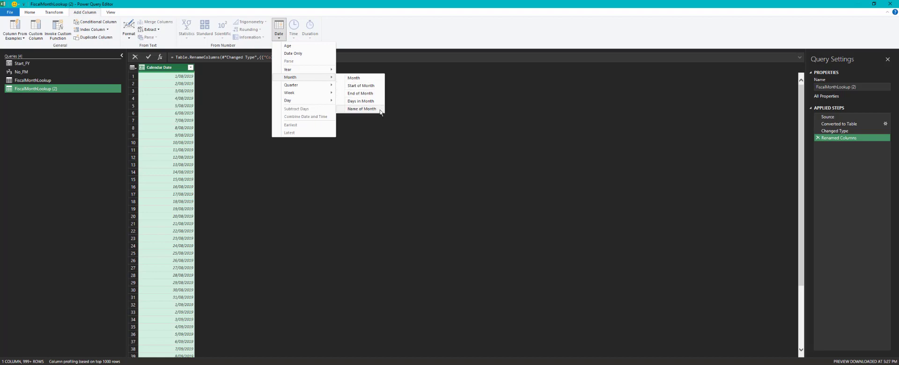
{"action": "left_click", "coordinate": [362, 108]}
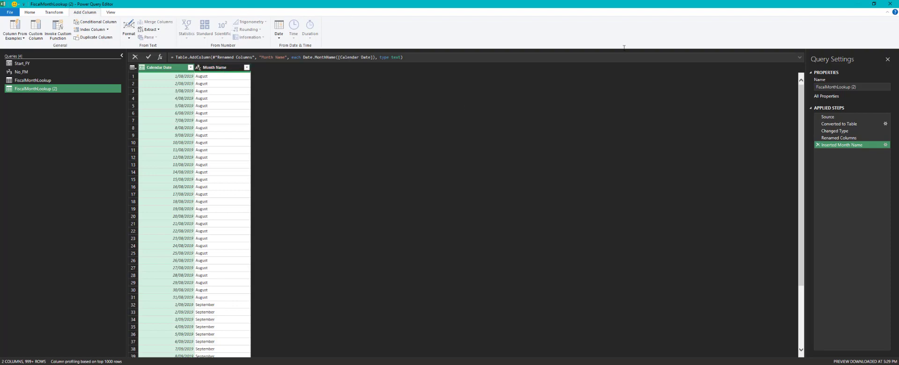
- Merge the query with FiscalMonthLookup, matching on Month Name in both tables with a left outer join
{"action": "left_click", "coordinate": [30, 13]}
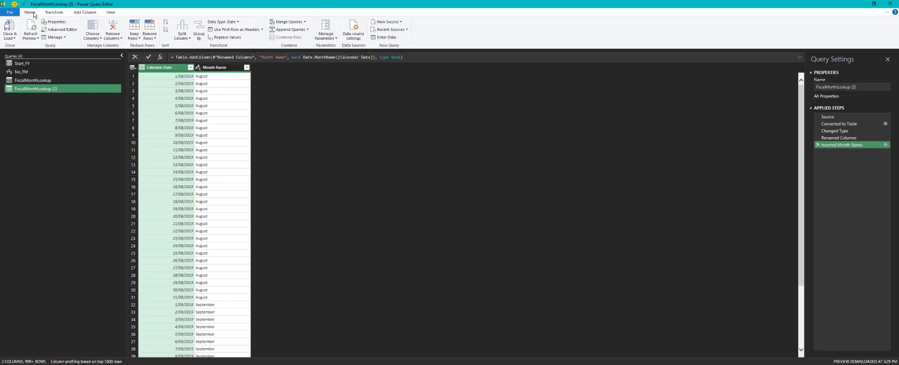
{"action": "left_click", "coordinate": [284, 24]}
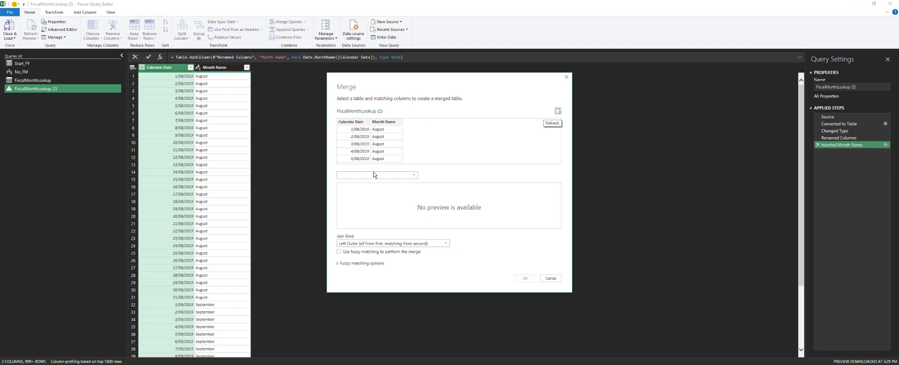
{"action": "left_click", "coordinate": [414, 177]}
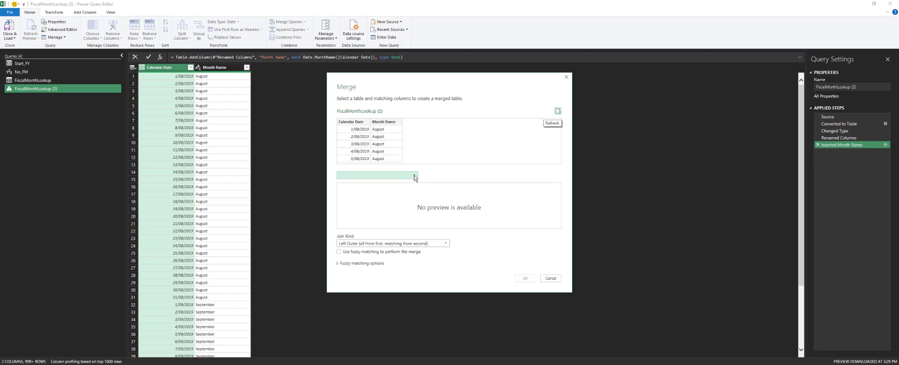
{"action": "left_click", "coordinate": [378, 186]}
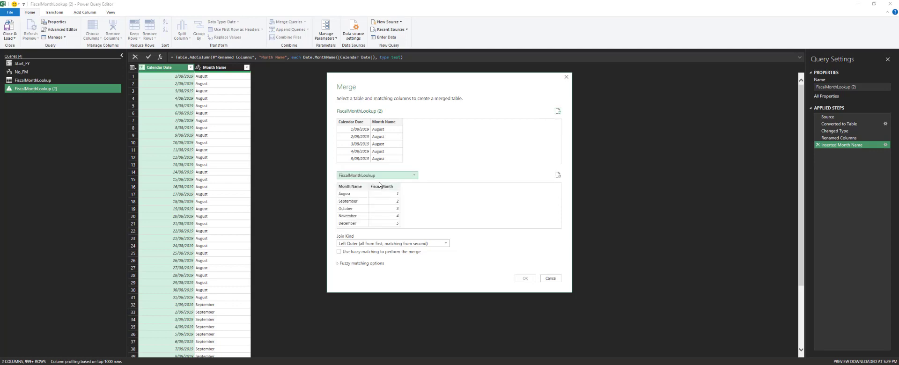
{"action": "left_click", "coordinate": [385, 126]}
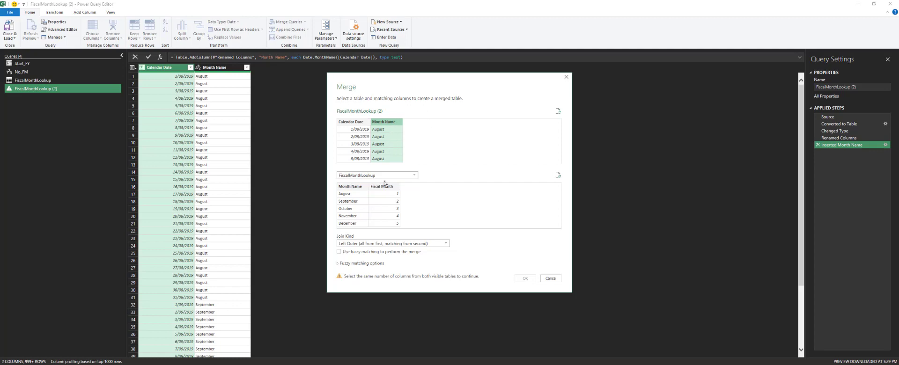
{"action": "left_click", "coordinate": [350, 187]}
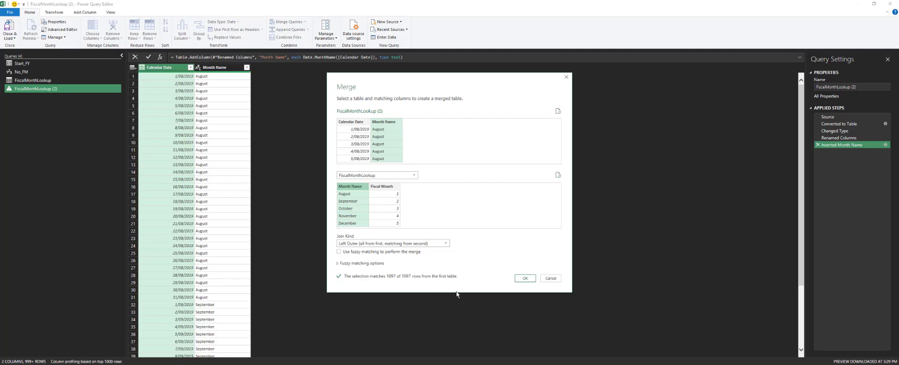
{"action": "left_click", "coordinate": [525, 278]}
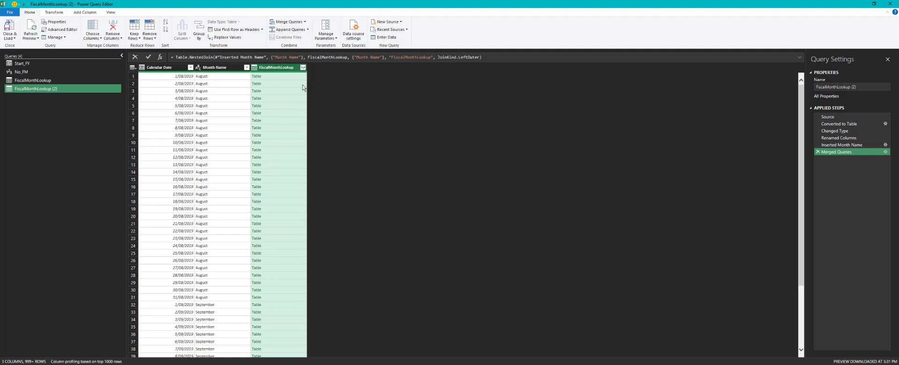
- Expand only the Fiscal Month field from the merged FiscalMonthLookup column, without the original column name as prefix
{"action": "left_click", "coordinate": [303, 68]}
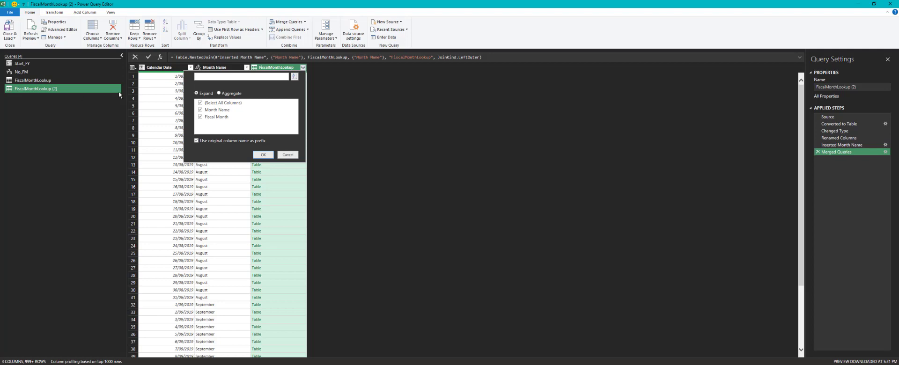
{"action": "left_click", "coordinate": [201, 103]}
{"action": "left_click", "coordinate": [201, 110]}
{"action": "left_click", "coordinate": [200, 111]}
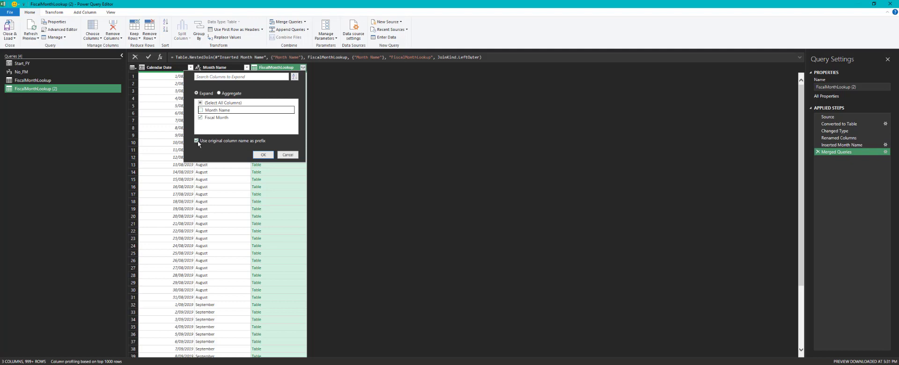
{"action": "left_click", "coordinate": [197, 142]}
{"action": "left_click", "coordinate": [263, 155]}
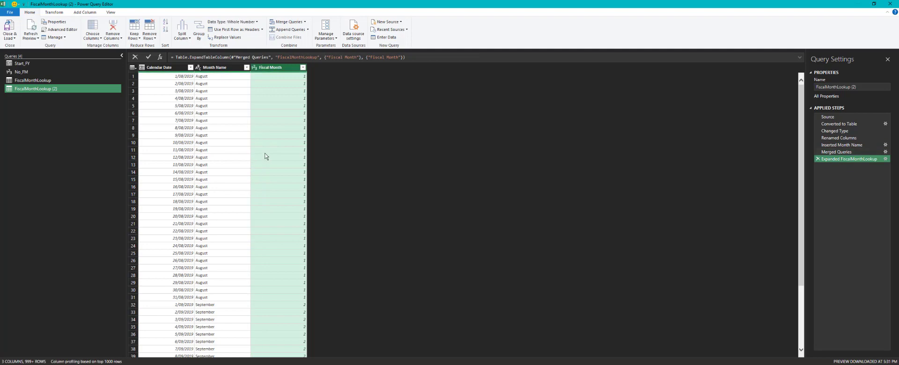
- Add an End of Month column calculated from Calendar Date
{"action": "scroll", "coordinate": [283, 183], "scroll_direction": "down", "scroll_amount": 4}
{"action": "scroll", "coordinate": [283, 183], "scroll_direction": "down", "scroll_amount": 20}
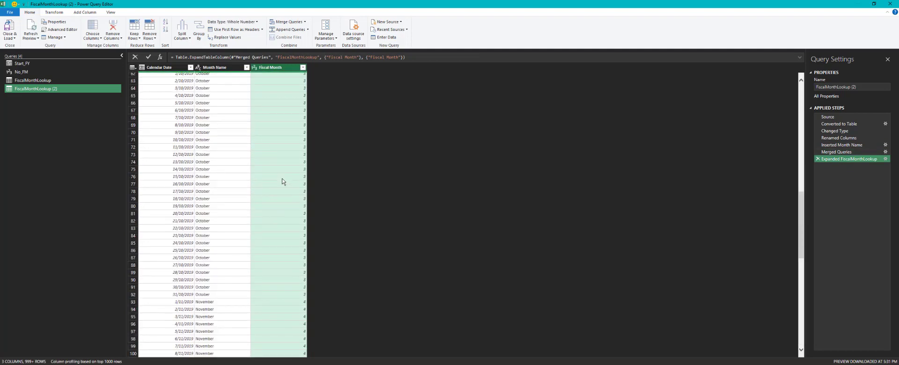
{"action": "scroll", "coordinate": [282, 177], "scroll_direction": "up", "scroll_amount": 20}
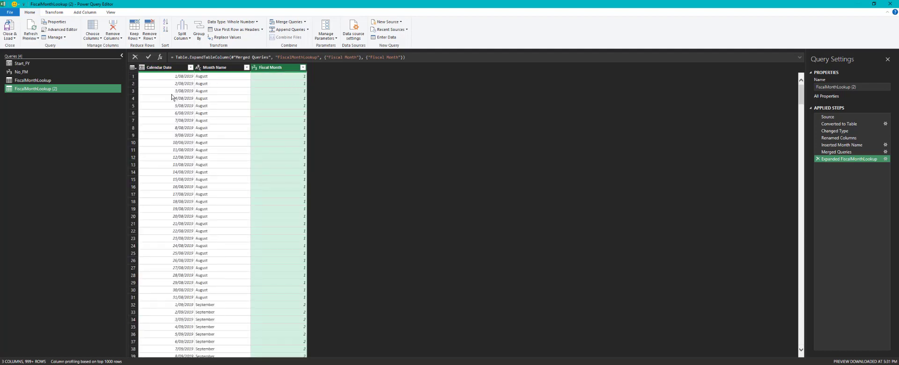
{"action": "scroll", "coordinate": [170, 213], "scroll_direction": "down", "scroll_amount": 20}
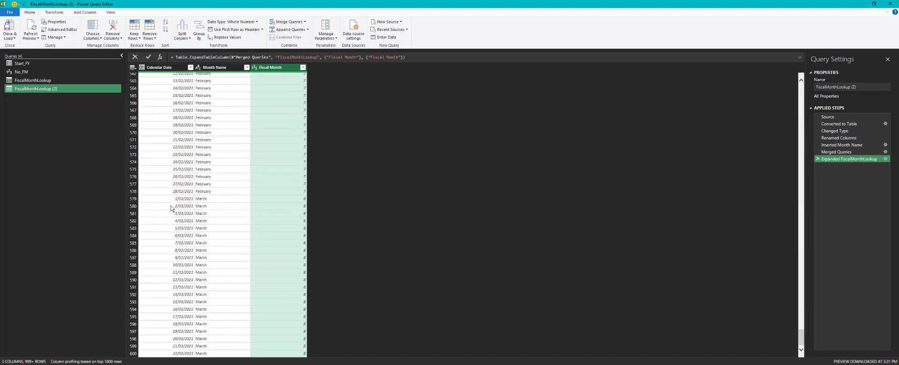
{"action": "scroll", "coordinate": [171, 210], "scroll_direction": "up", "scroll_amount": 20}
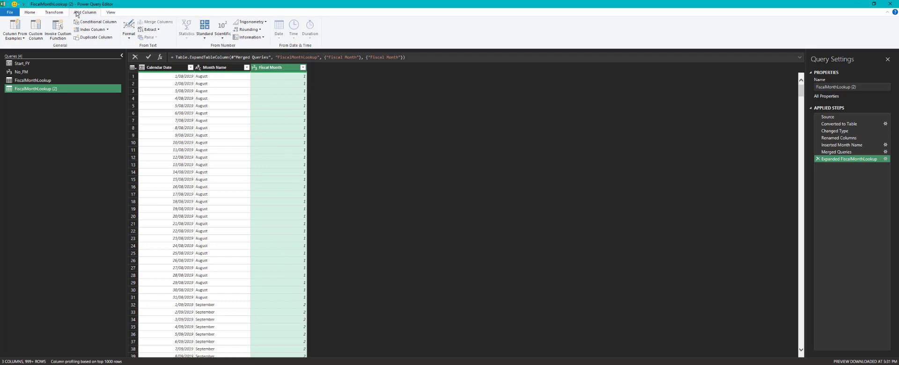
{"action": "left_click", "coordinate": [171, 68]}
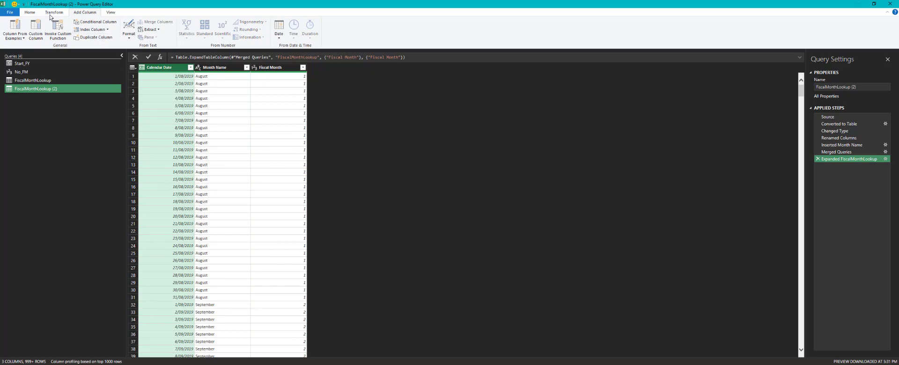
{"action": "left_click", "coordinate": [282, 41]}
{"action": "mouse_move", "coordinate": [318, 80]}
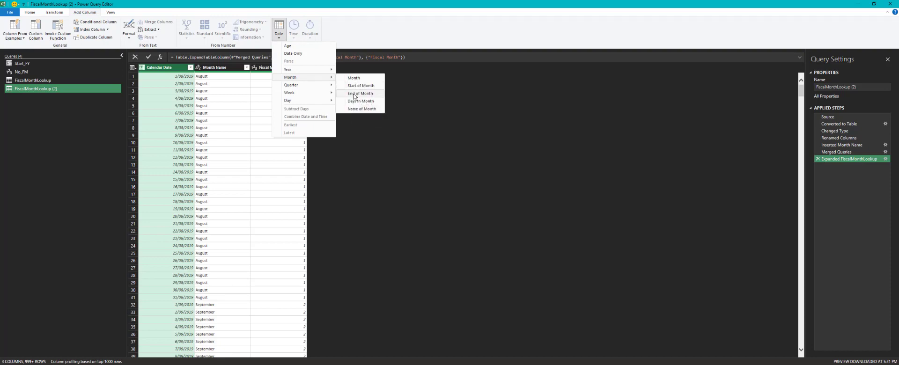
{"action": "left_click", "coordinate": [354, 94]}
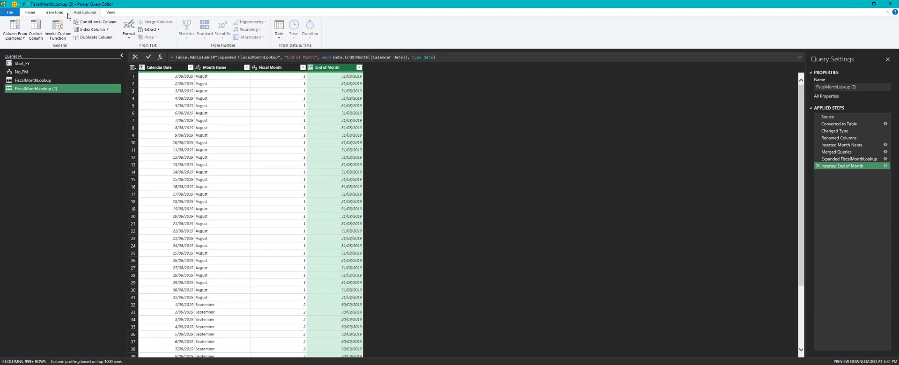
- Start a custom column named Fiscal Year
{"action": "left_click", "coordinate": [41, 40]}
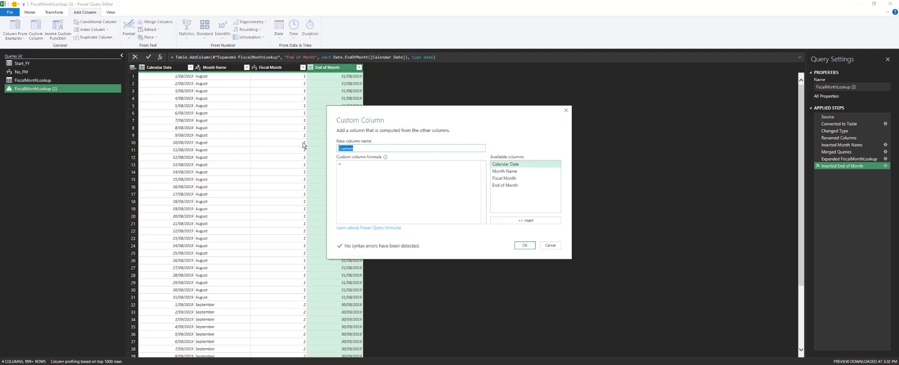
{"action": "type", "text": "Fis"}
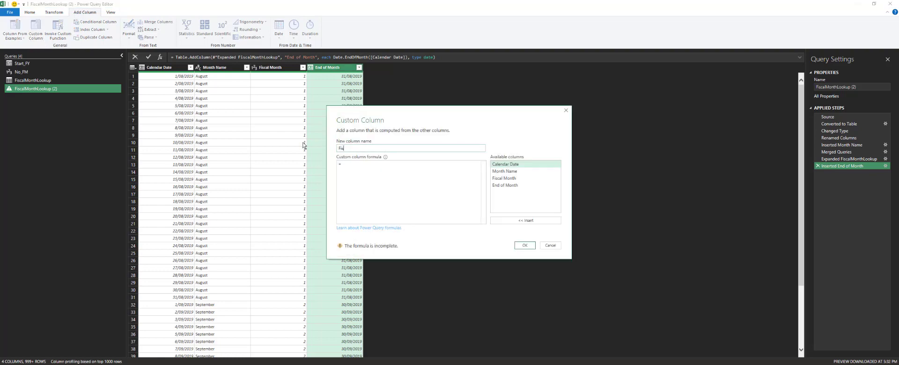
{"action": "type", "text": "cal Year"}
- Begin the Fiscal Year formula with the condition if [Fiscal Month] < Date.Month([End of Month])
{"action": "left_click", "coordinate": [348, 171]}
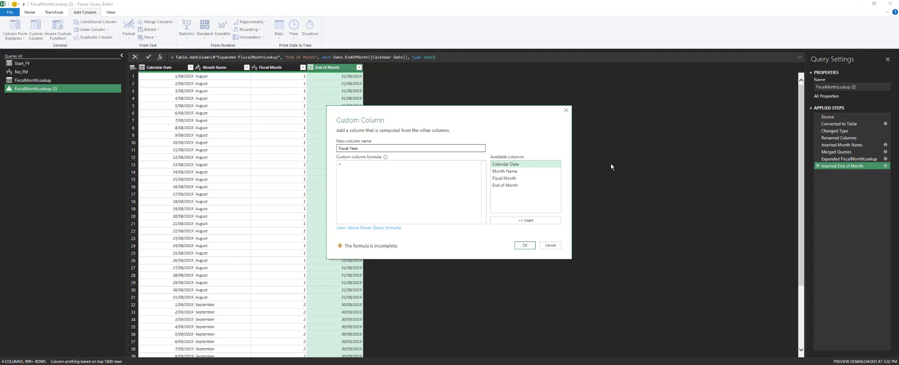
{"action": "type", "text": "if "}
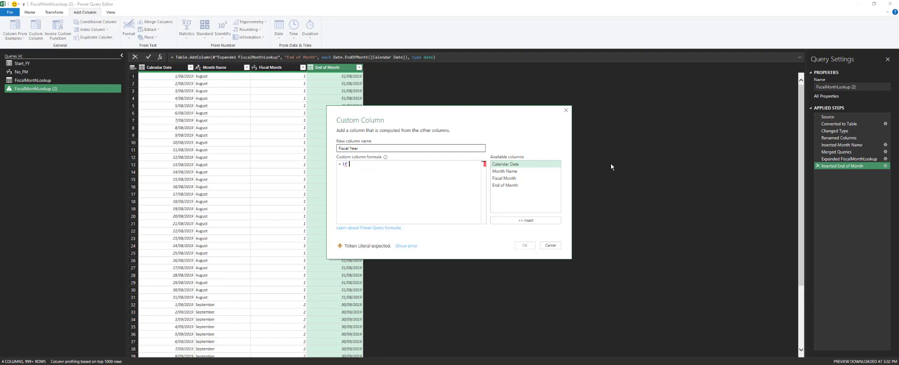
{"action": "type", "text": "["}
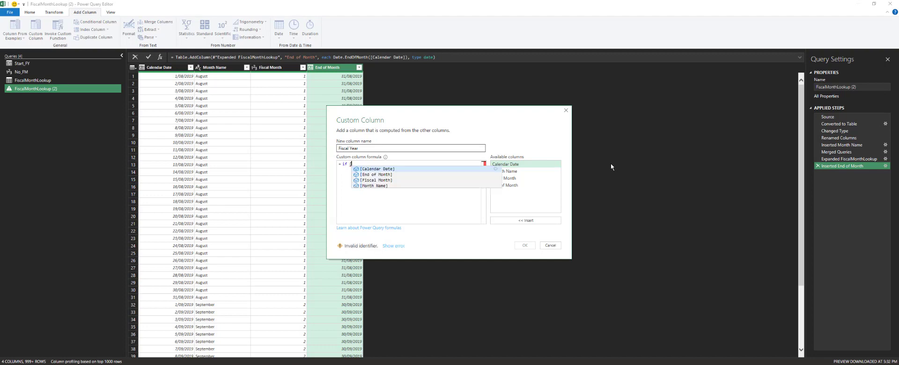
{"action": "key", "text": "BackSpace"}
{"action": "type", "text": "["}
{"action": "key", "text": "BackSpace"}
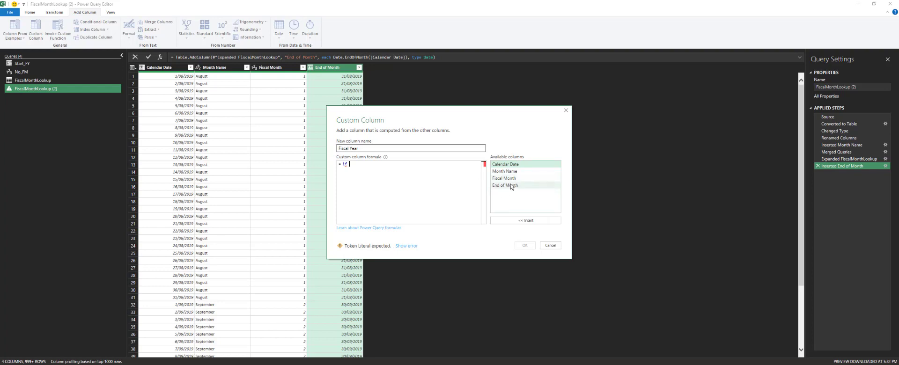
{"action": "double_click", "coordinate": [512, 179]}
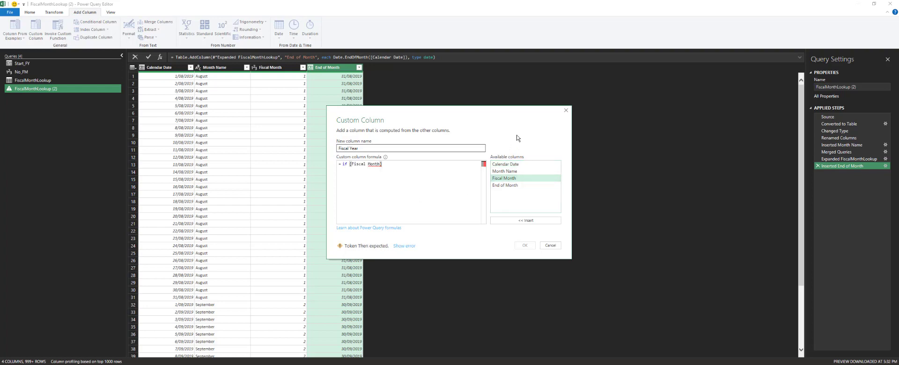
{"action": "type", "text": "<"}
{"action": "type", "text": "Dat"}
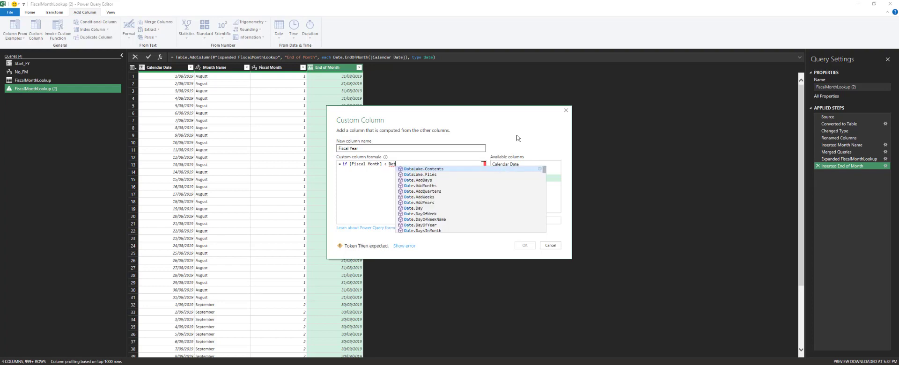
{"action": "type", "text": "e.Month"}
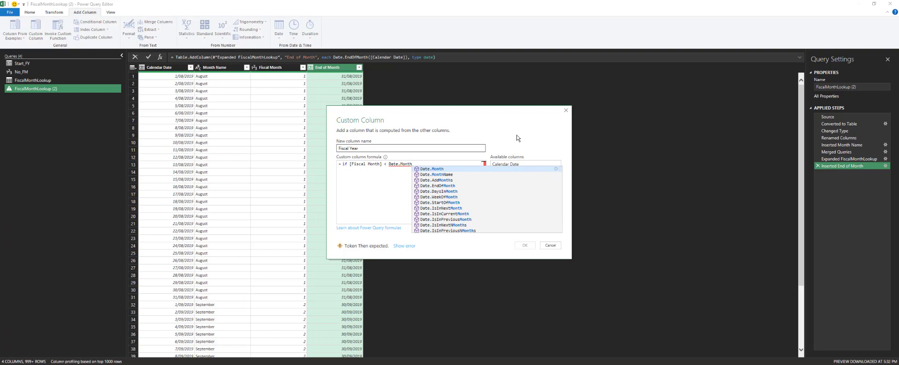
{"action": "type", "text": "("}
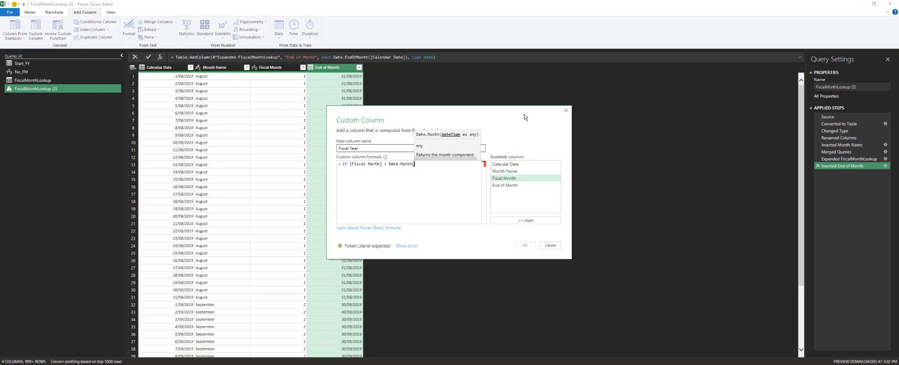
{"action": "double_click", "coordinate": [509, 186]}
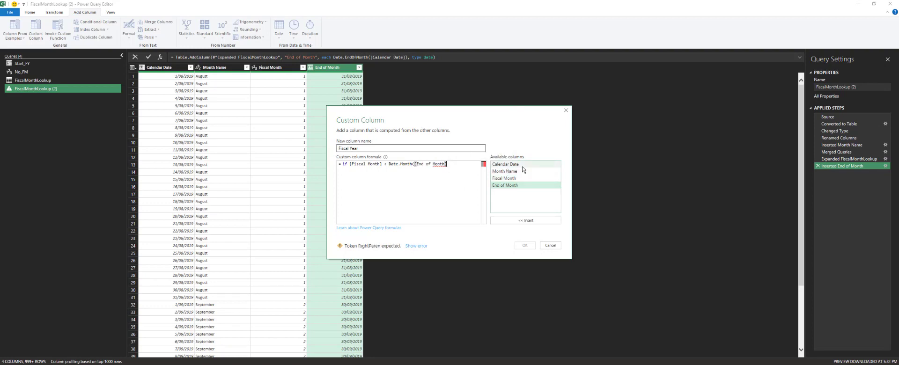
{"action": "type", "text": ")"}
- Complete the formula with then Date.Year([End of Month])+1 else Date.Year([End of Month]) and create the column
{"action": "type", "text": "then Date.Year("}
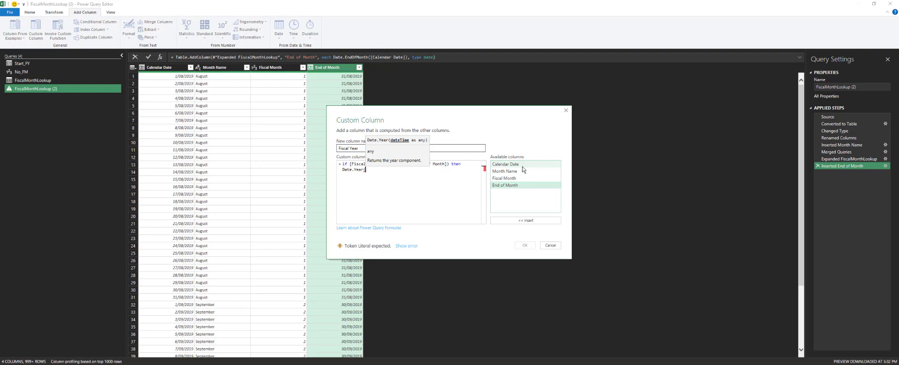
{"action": "double_click", "coordinate": [504, 185]}
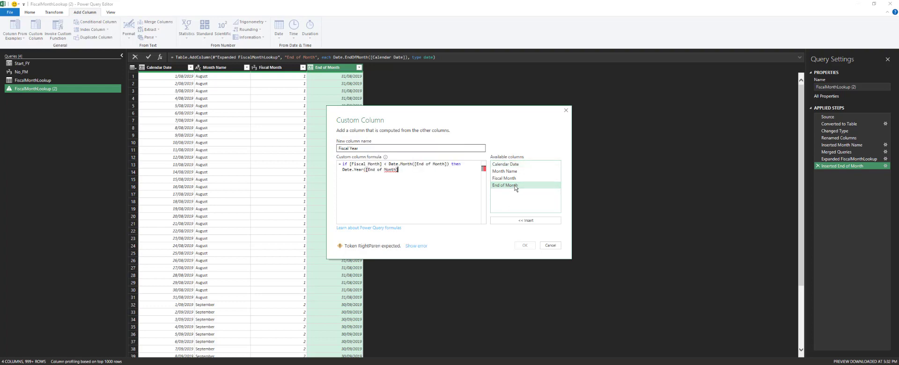
{"action": "type", "text": ")+1"}
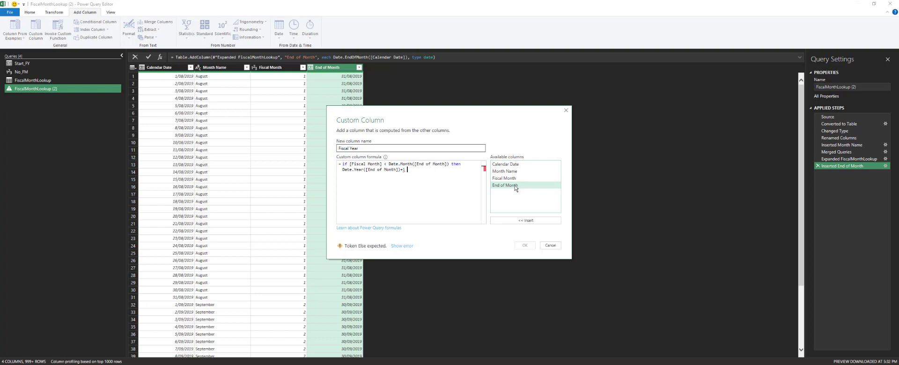
{"action": "type", "text": "else Date."}
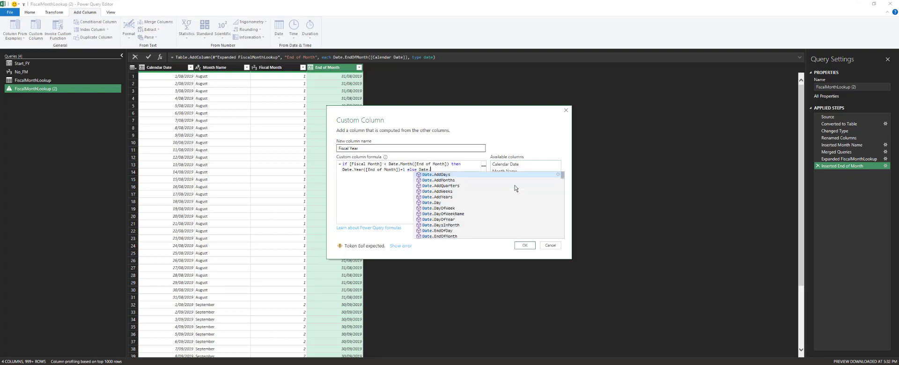
{"action": "type", "text": "Year("}
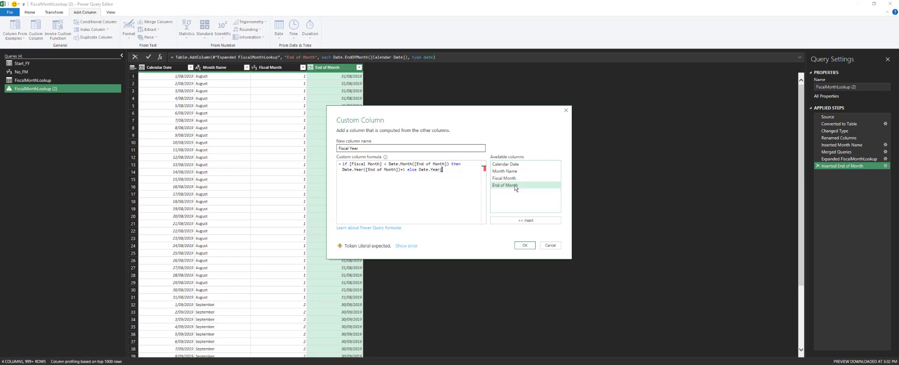
{"action": "double_click", "coordinate": [516, 186]}
{"action": "type", "text": ")"}
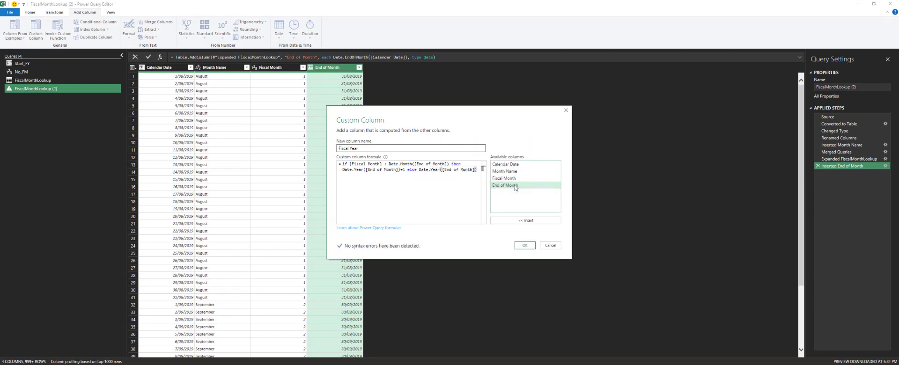
{"action": "left_click", "coordinate": [524, 245]}
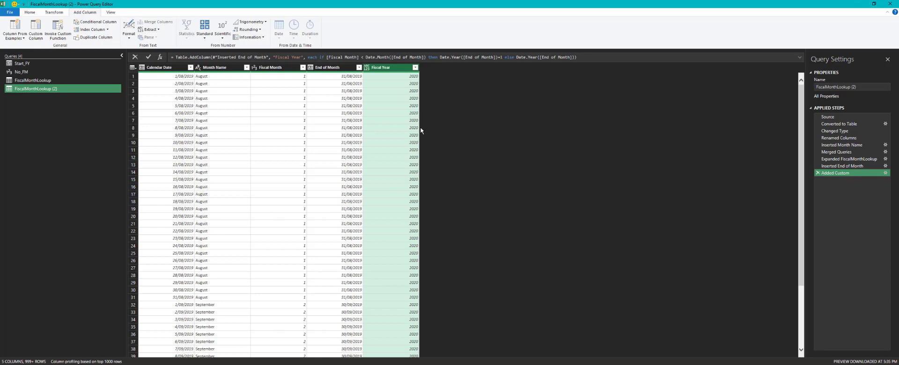
- Review the Fiscal Year values down the table, including the change of year between July and August
{"action": "scroll", "coordinate": [403, 228], "scroll_direction": "down", "scroll_amount": 4}
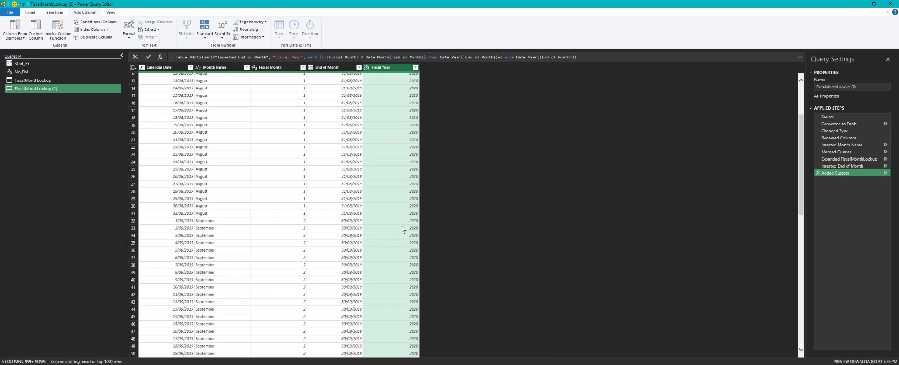
{"action": "scroll", "coordinate": [402, 229], "scroll_direction": "down", "scroll_amount": 20}
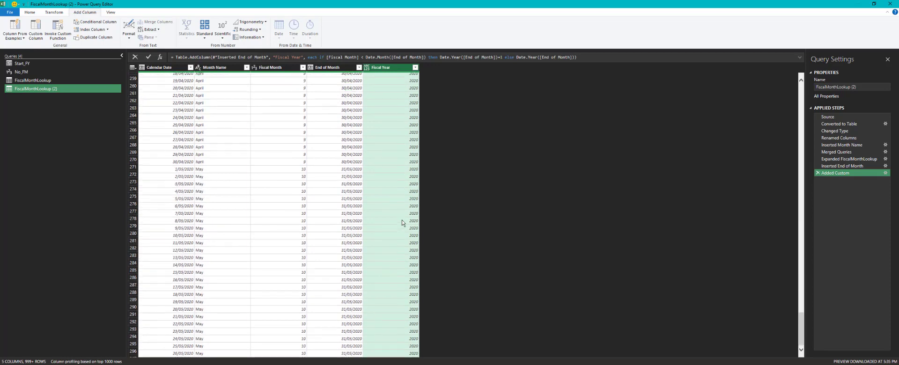
{"action": "scroll", "coordinate": [402, 223], "scroll_direction": "down", "scroll_amount": 20}
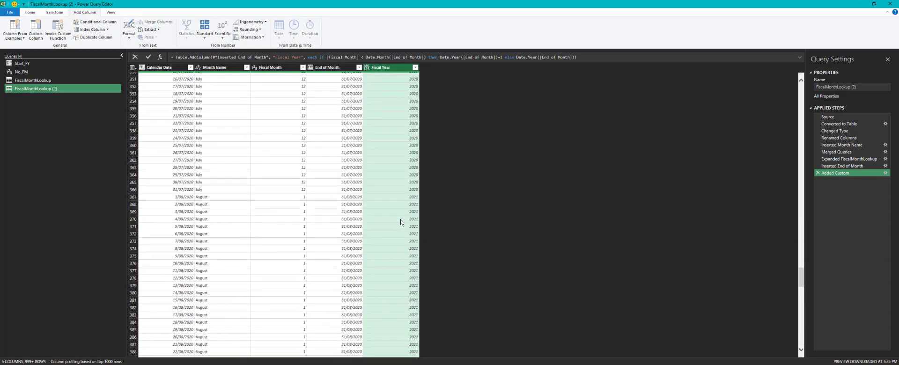
{"action": "scroll", "coordinate": [400, 220], "scroll_direction": "down", "scroll_amount": 5}
{"action": "scroll", "coordinate": [400, 219], "scroll_direction": "up", "scroll_amount": 5}
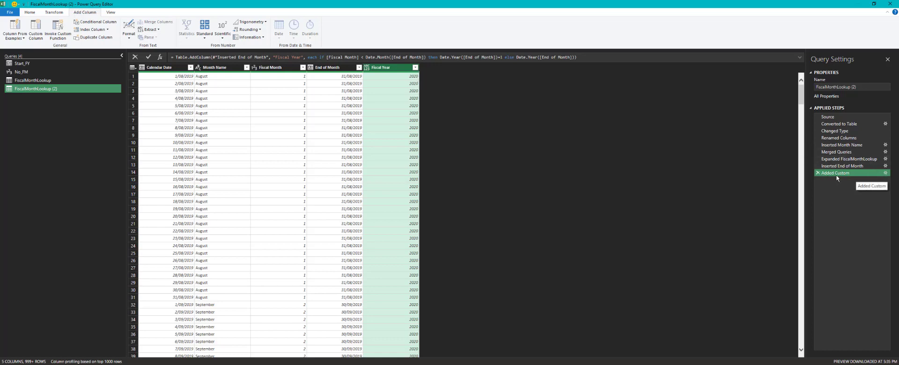
- Edit the Fiscal Year formula to prefix the result with "FY"& and wrap the whole if expression in Text.From()
{"action": "left_click", "coordinate": [885, 173]}
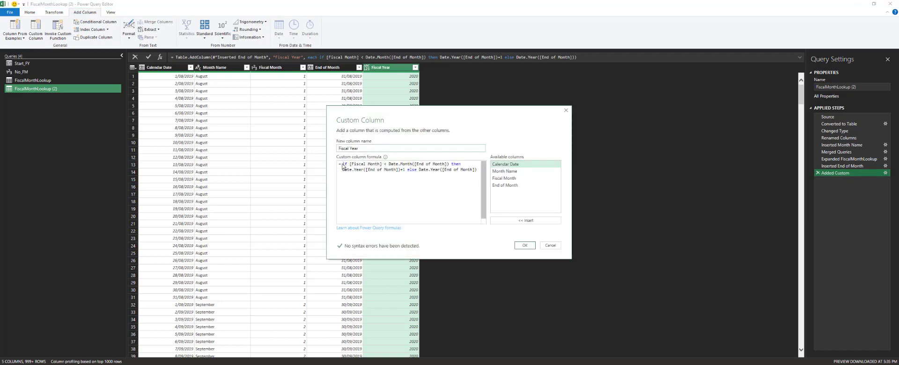
{"action": "left_click", "coordinate": [344, 164]}
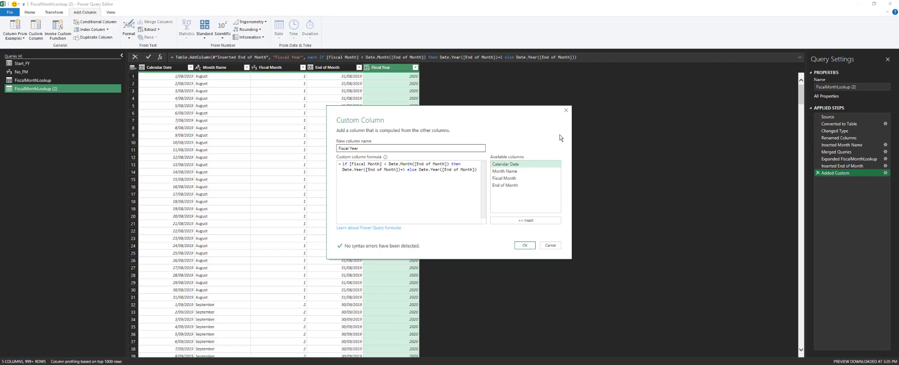
{"action": "type", "text": "\""}
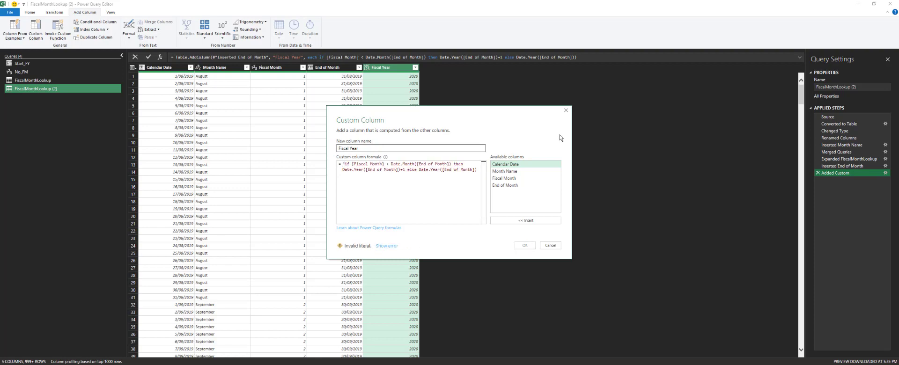
{"action": "type", "text": "FY\""}
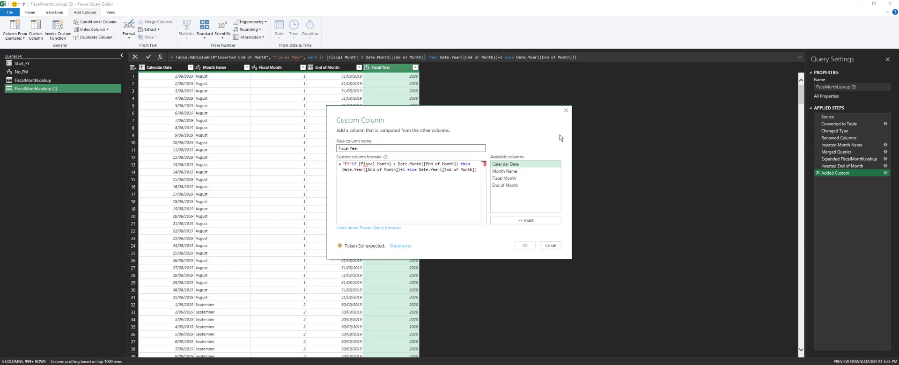
{"action": "type", "text": "&"}
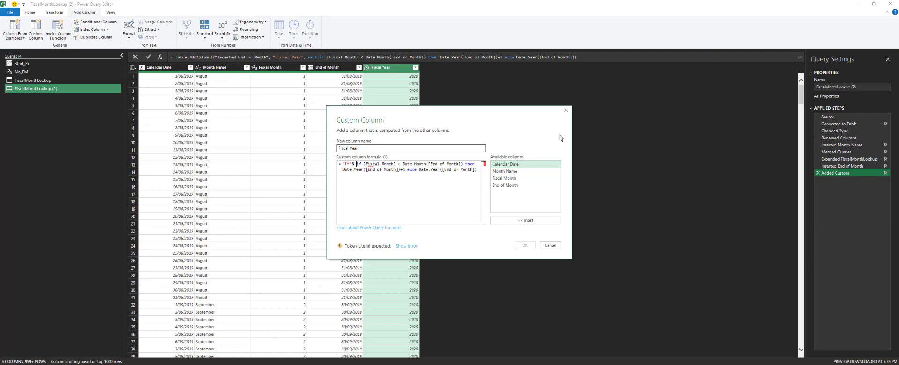
{"action": "type", "text": "Text.F"}
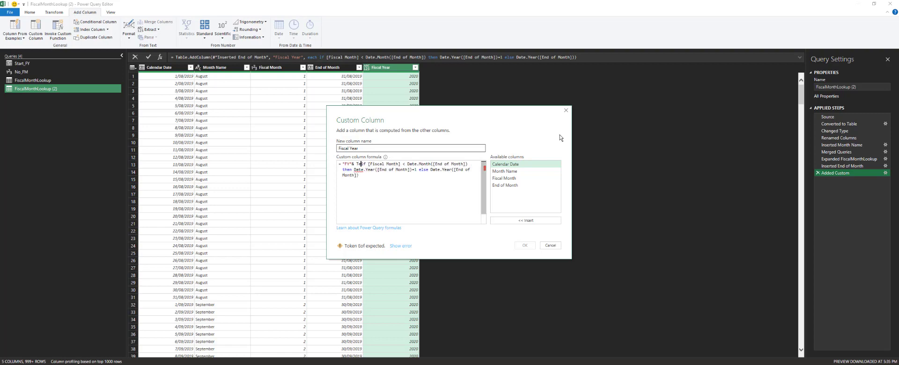
{"action": "type", "text": "rom("}
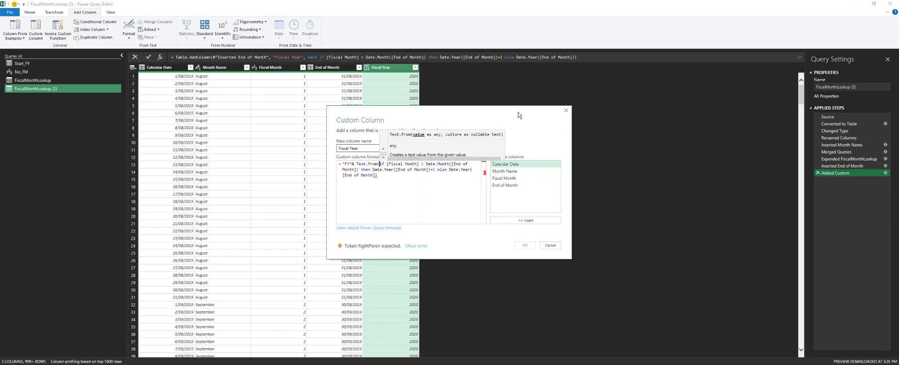
{"action": "left_click", "coordinate": [382, 176]}
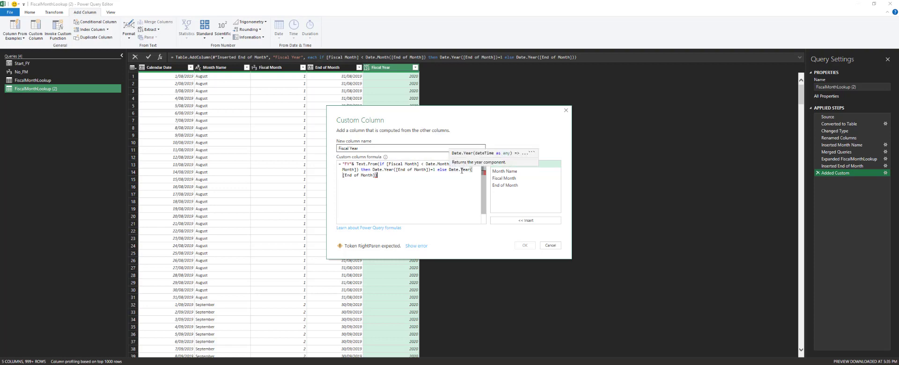
{"action": "type", "text": ")"}
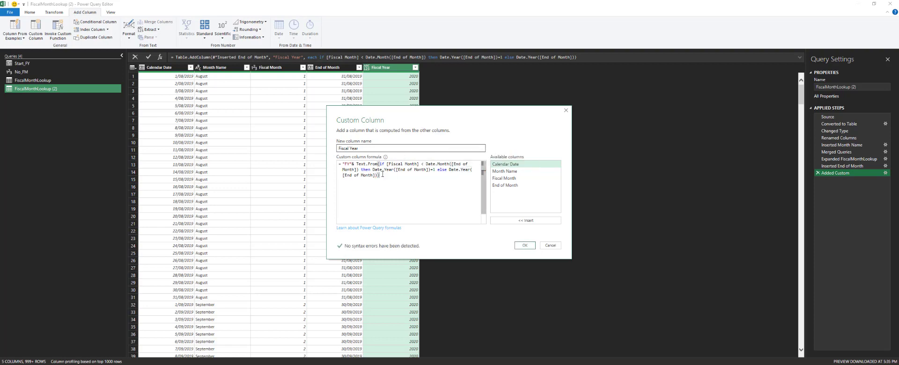
{"action": "left_click", "coordinate": [524, 246]}
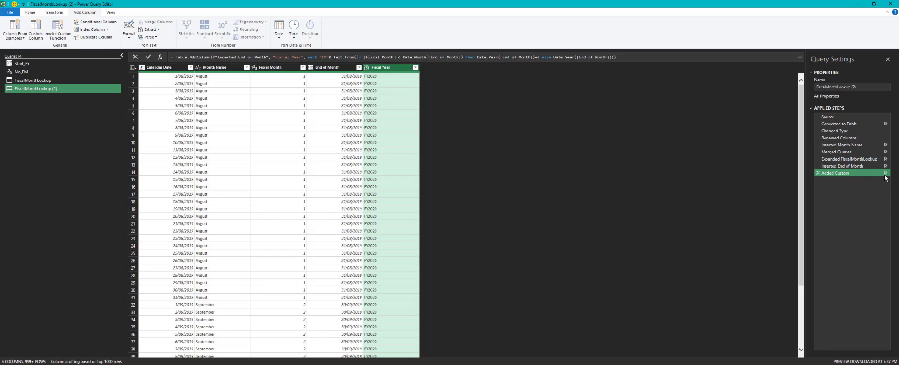
- Add a space after FY inside the quoted prefix of the Fiscal Year formula
{"action": "left_click", "coordinate": [884, 174]}
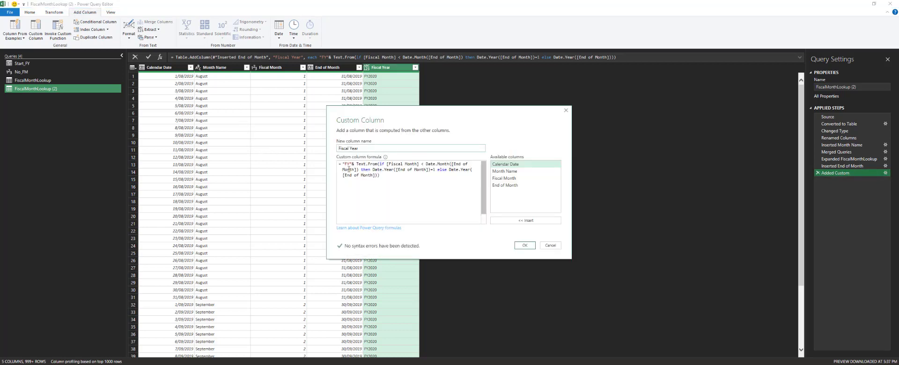
{"action": "left_click", "coordinate": [349, 163]}
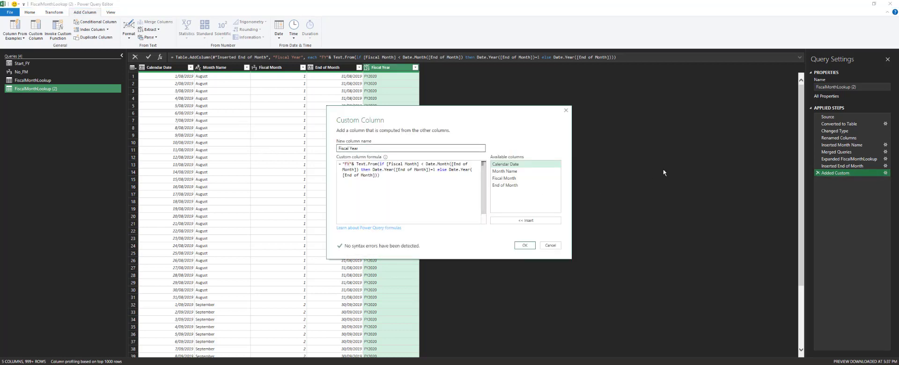
{"action": "left_click", "coordinate": [524, 245]}
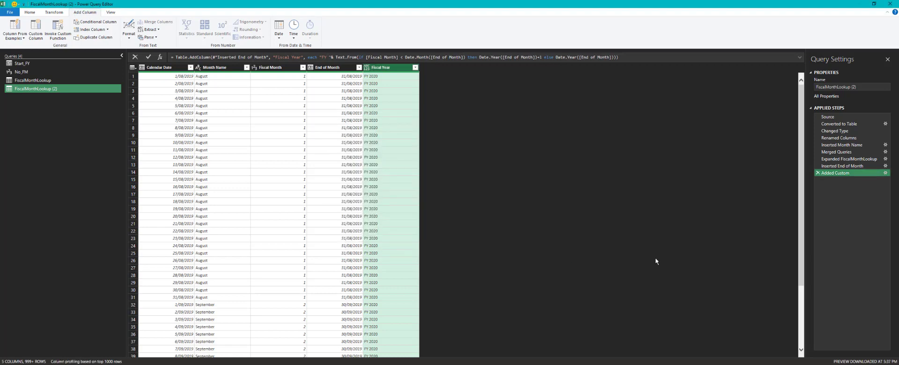
- Change the quoted prefix in the Fiscal Year formula to "FY-", with a hyphen instead of the space
{"action": "left_click", "coordinate": [885, 173]}
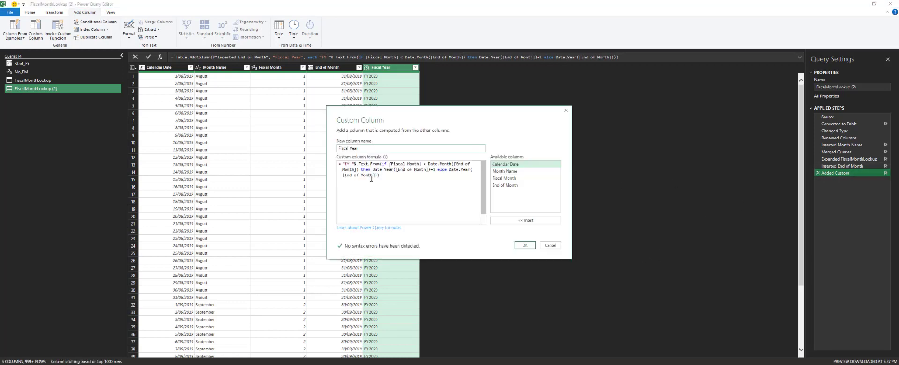
{"action": "left_click", "coordinate": [349, 163]}
{"action": "type", "text": "-"}
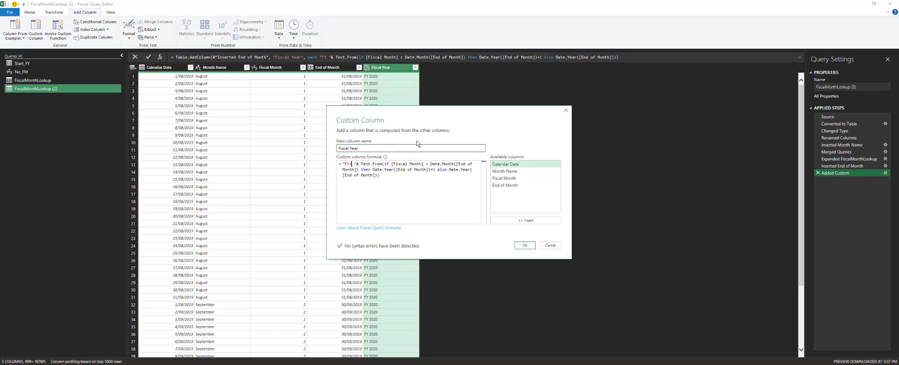
{"action": "key", "text": "Delete"}
{"action": "left_click", "coordinate": [524, 246]}
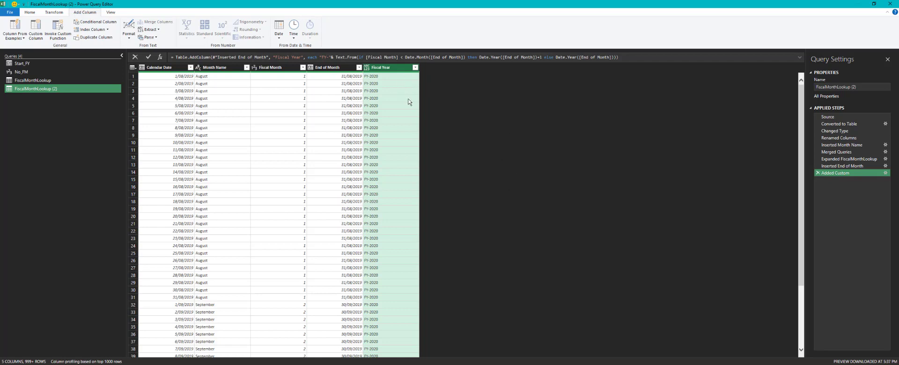
- Start a custom column named Fiscal Quarter and begin its formula with "Q"& Text.From(
{"action": "left_click", "coordinate": [40, 28]}
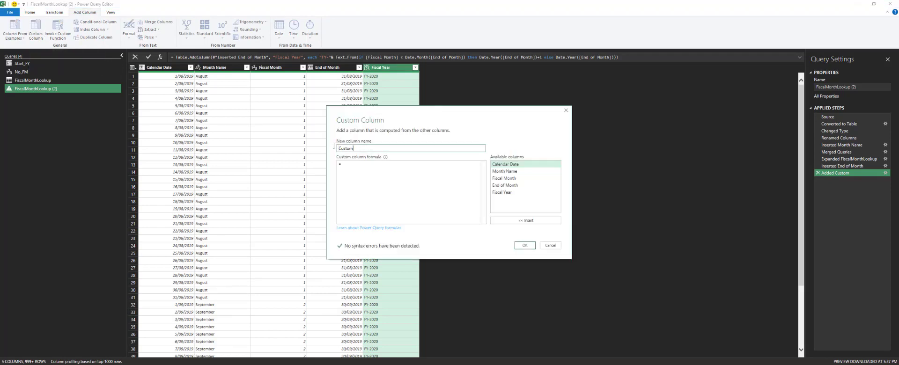
{"action": "double_click", "coordinate": [334, 145]}
{"action": "type", "text": "Fiscal Quarter"}
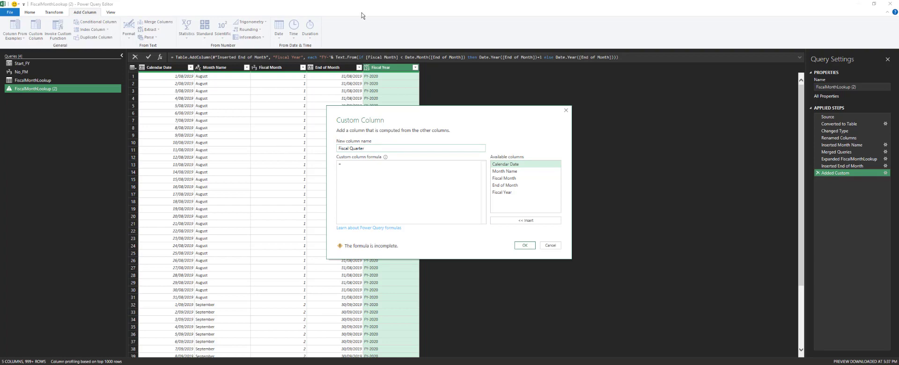
{"action": "left_click", "coordinate": [367, 168]}
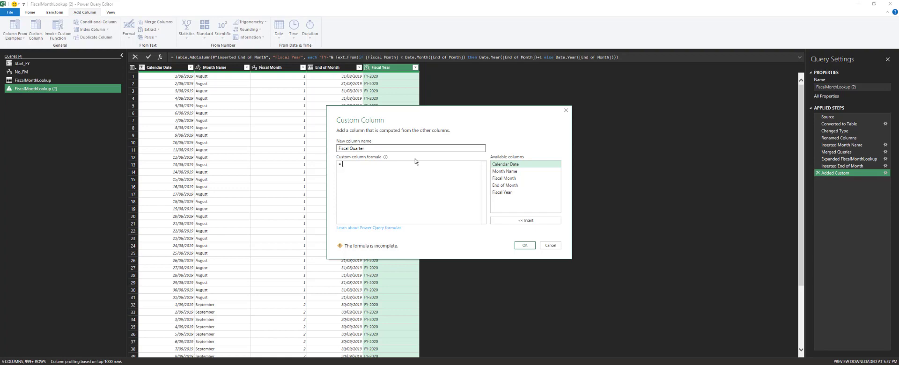
{"action": "type", "text": "\"Q\"& Te"}
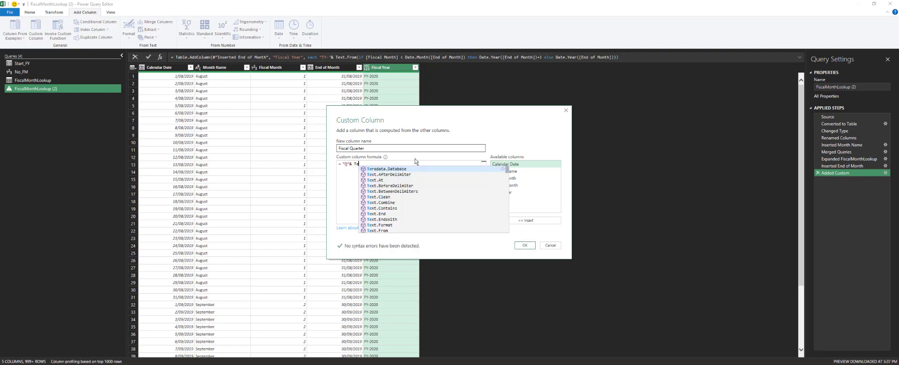
{"action": "type", "text": "xt.From"}
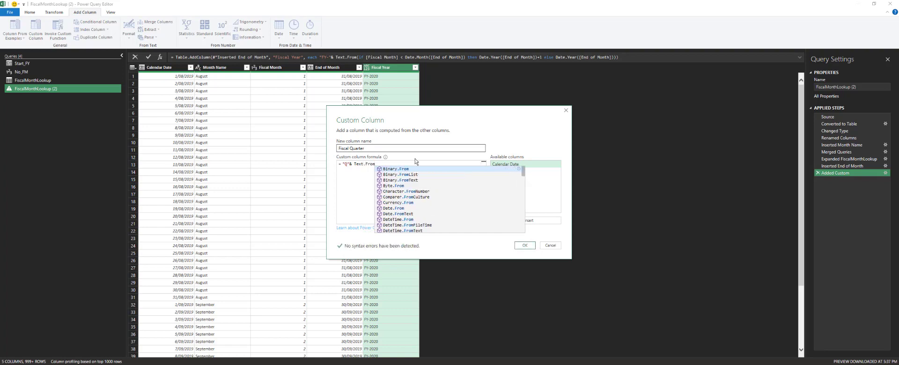
{"action": "type", "text": "("}
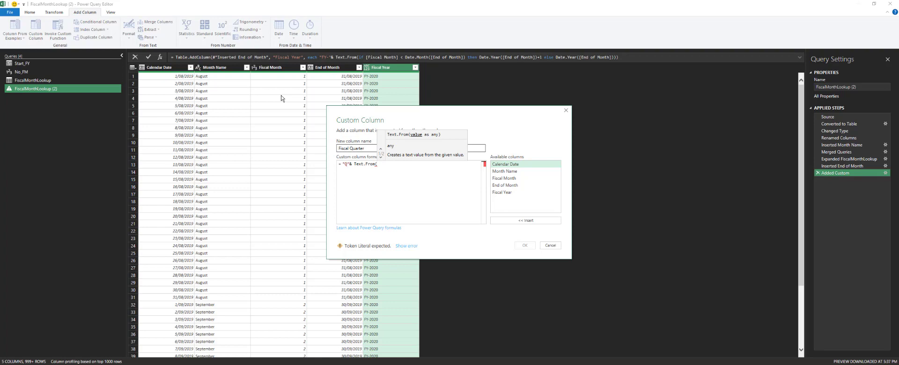
- Complete the Fiscal Quarter formula with Number.RoundUp([Fiscal Month]/3,0)), create the column and check its values down the table
{"action": "type", "text": "Num"}
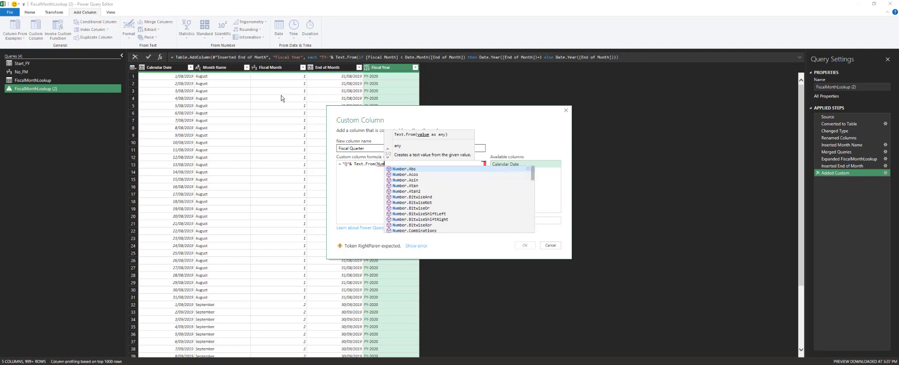
{"action": "type", "text": "ber.RoundUp"}
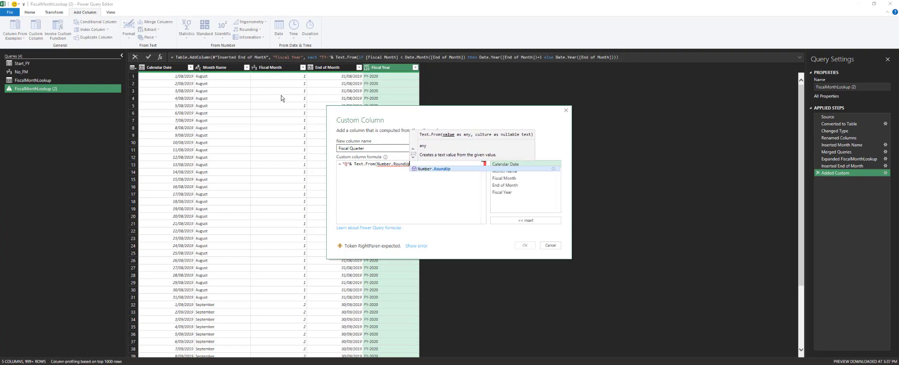
{"action": "type", "text": "("}
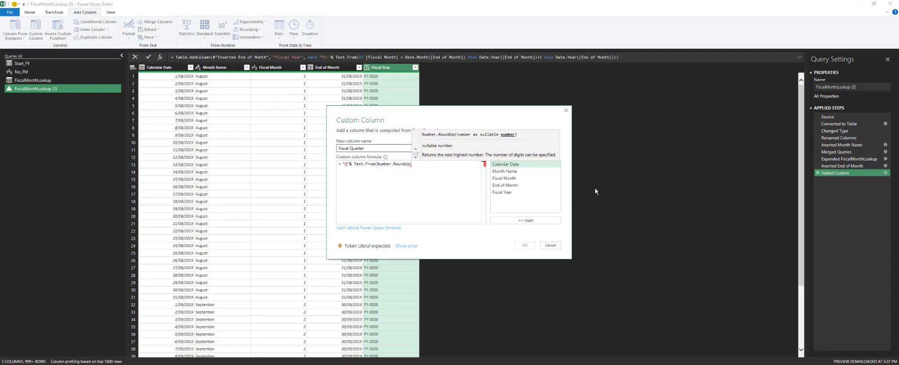
{"action": "double_click", "coordinate": [515, 178]}
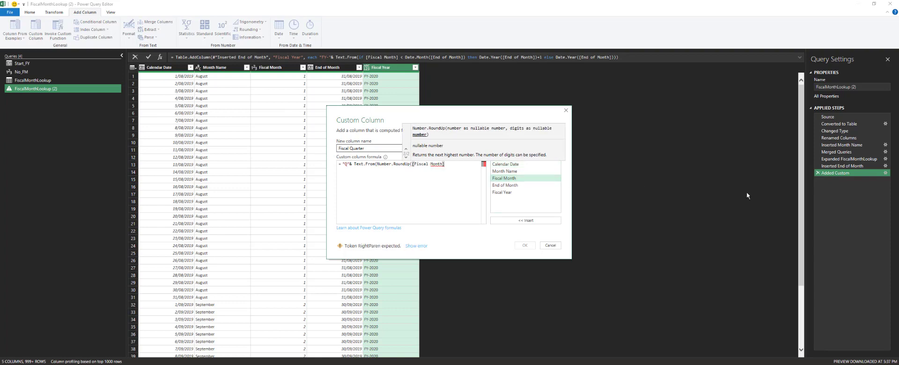
{"action": "type", "text": "/3,0"}
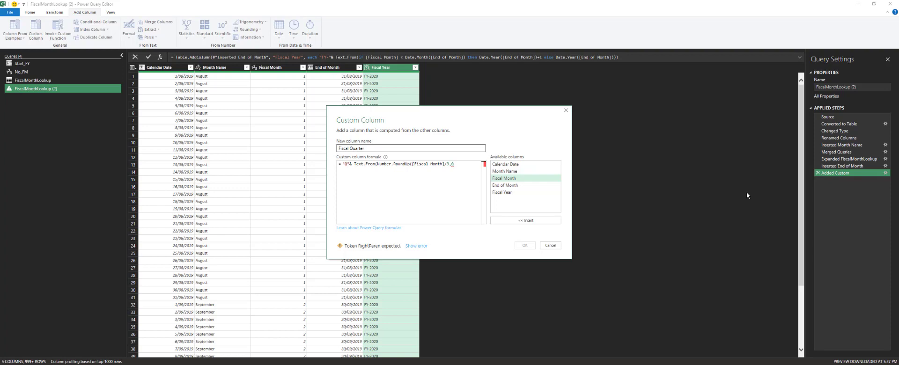
{"action": "type", "text": "))"}
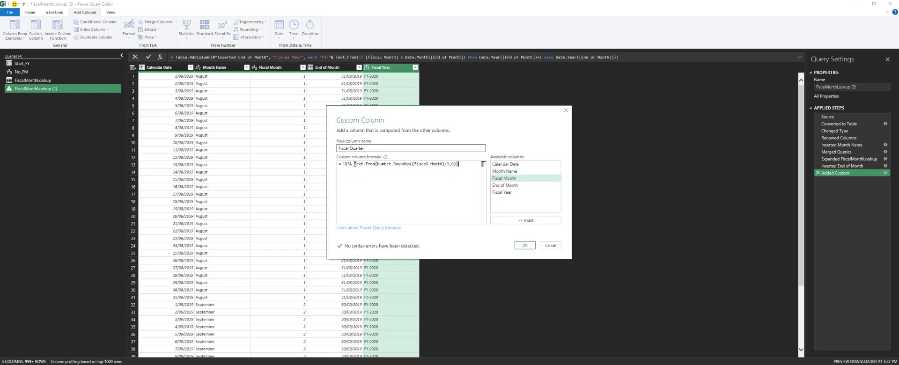
{"action": "left_click", "coordinate": [524, 245]}
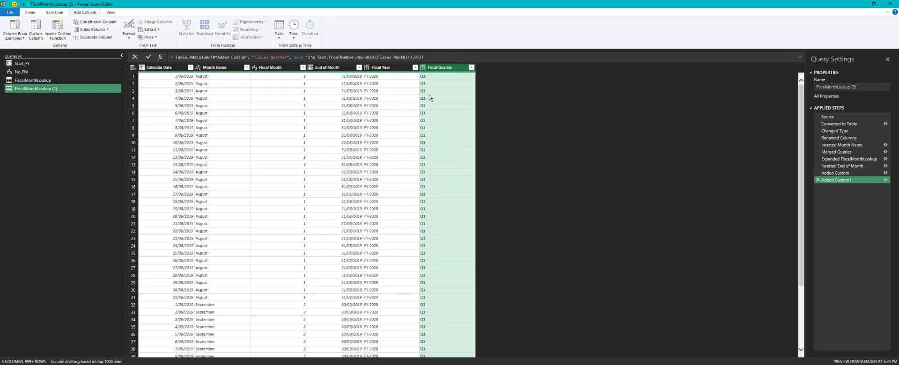
{"action": "scroll", "coordinate": [444, 218], "scroll_direction": "down", "scroll_amount": 20}
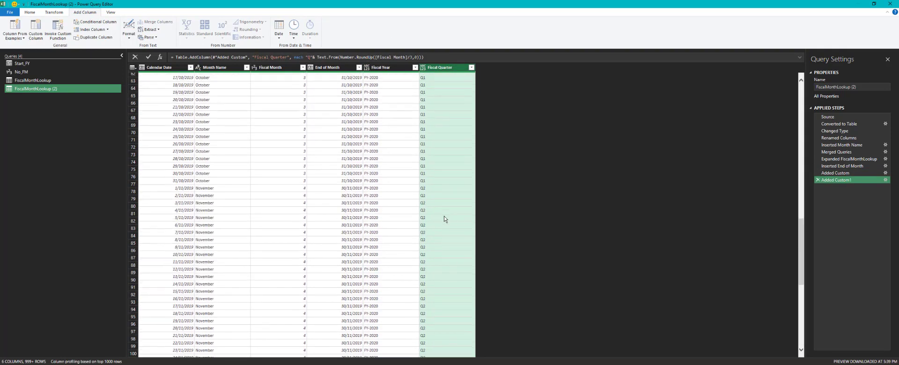
{"action": "scroll", "coordinate": [444, 217], "scroll_direction": "down", "scroll_amount": 20}
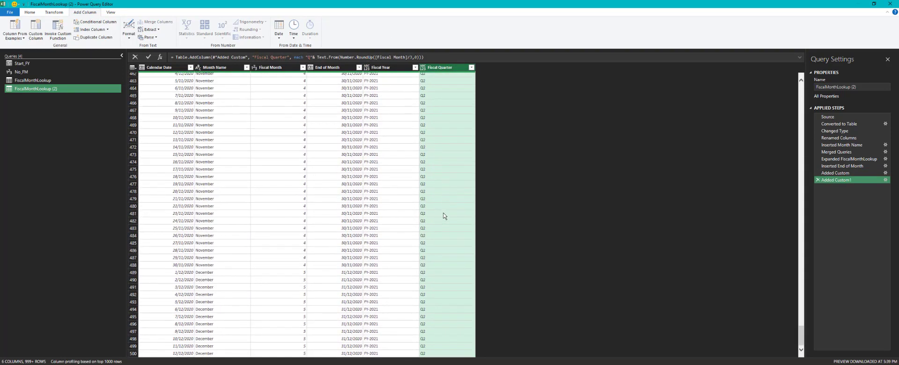
- Try to transform the Calendar Date column into Quarter of Year values, and remove that applied step
{"action": "scroll", "coordinate": [443, 215], "scroll_direction": "up", "scroll_amount": 20}
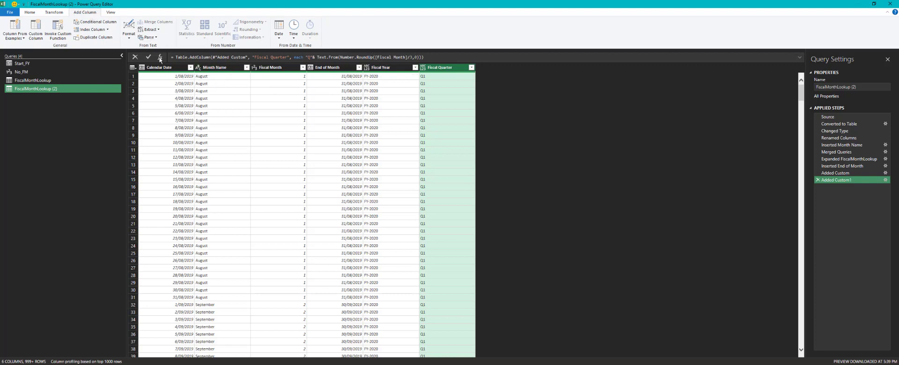
{"action": "left_click", "coordinate": [172, 70]}
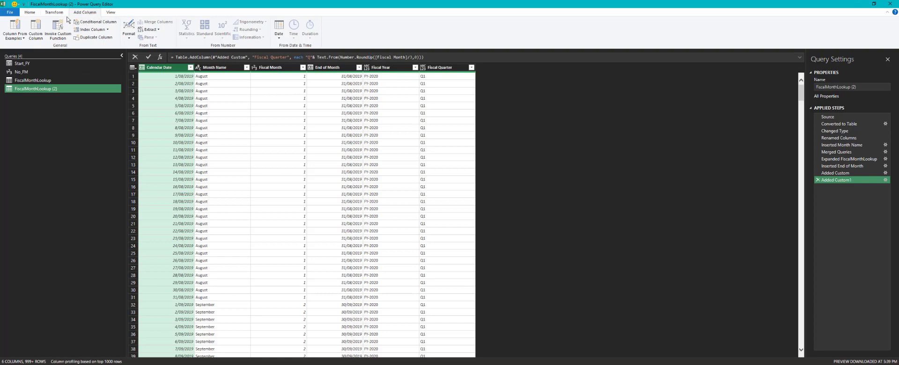
{"action": "left_click", "coordinate": [55, 13]}
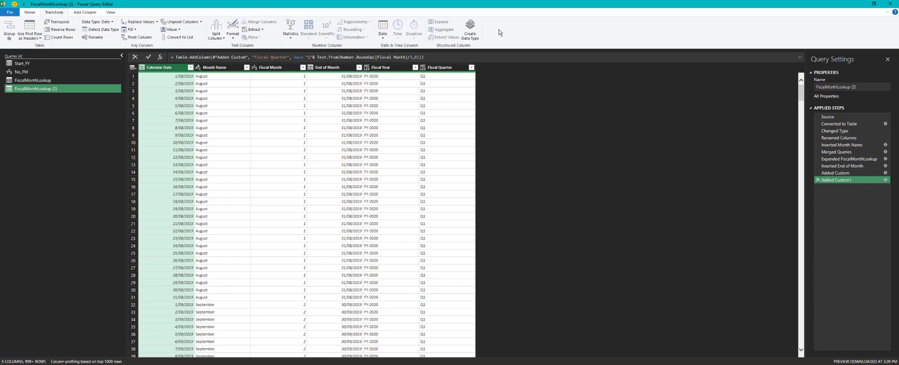
{"action": "left_click", "coordinate": [385, 42]}
{"action": "mouse_move", "coordinate": [415, 85]}
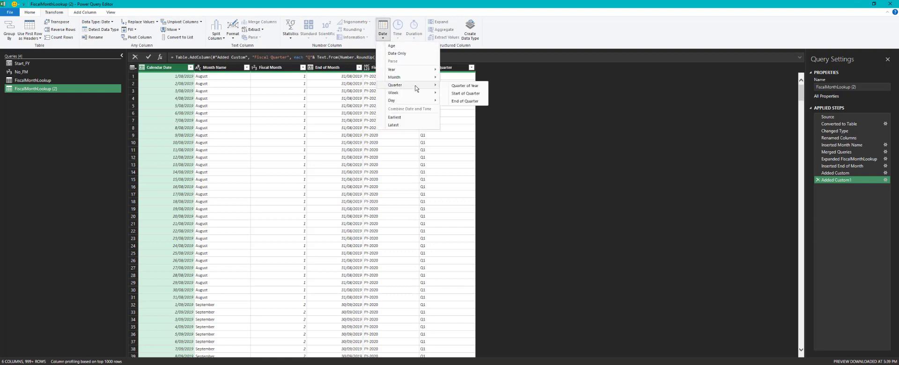
{"action": "left_click", "coordinate": [478, 88]}
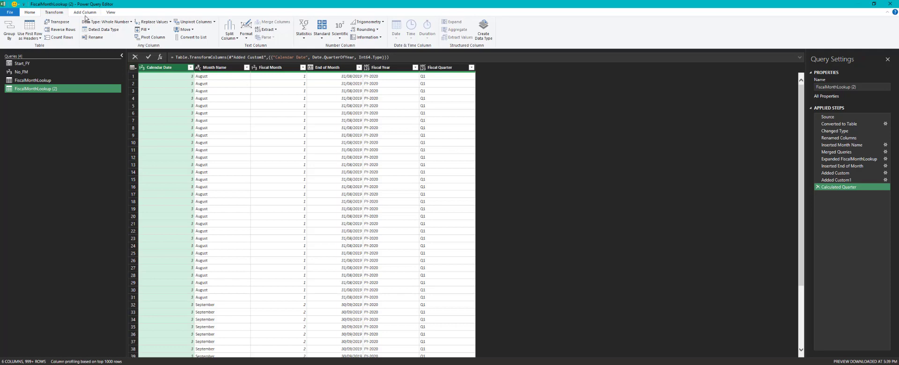
{"action": "left_click", "coordinate": [819, 187]}
- Add a Day Name column derived from the Calendar Date column
{"action": "left_click", "coordinate": [86, 13]}
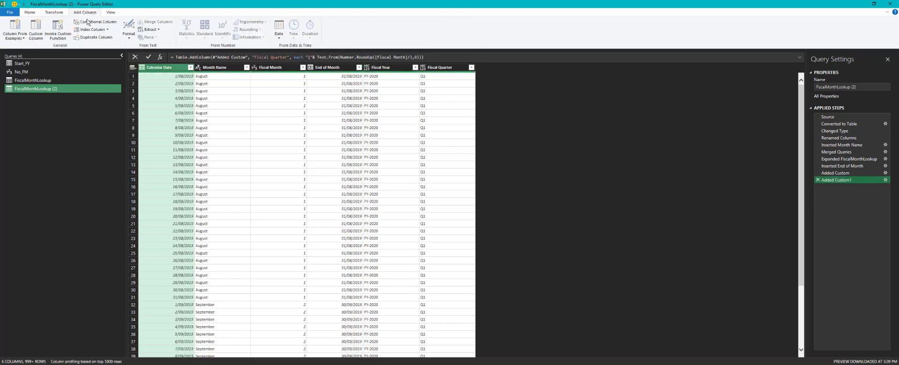
{"action": "left_click", "coordinate": [283, 39]}
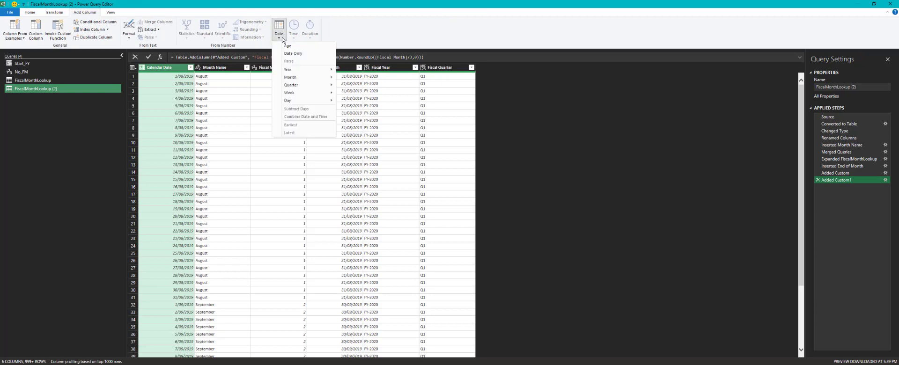
{"action": "mouse_move", "coordinate": [330, 72]}
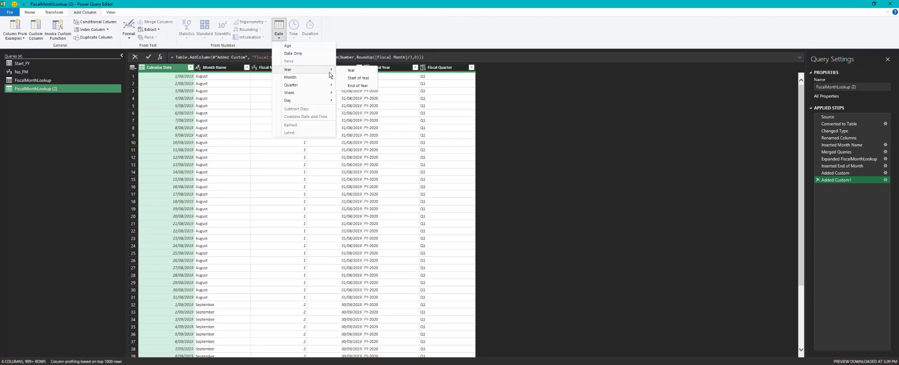
{"action": "mouse_move", "coordinate": [325, 89]}
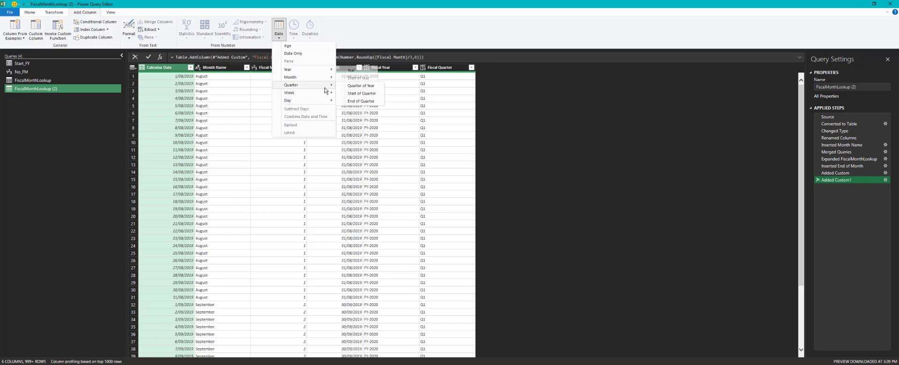
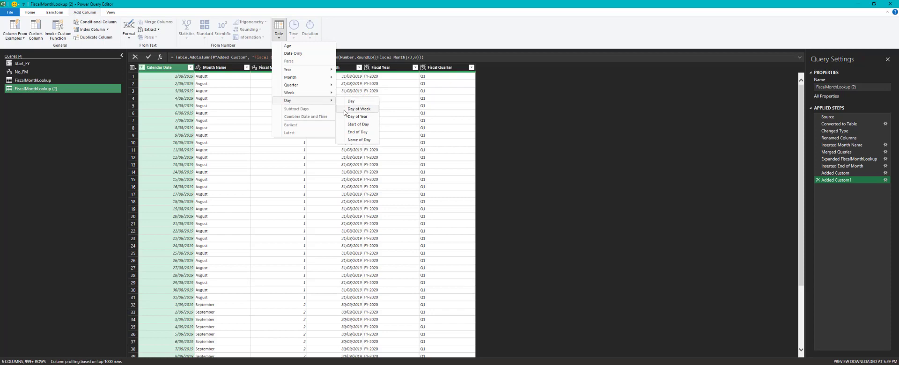
{"action": "left_click", "coordinate": [358, 139]}
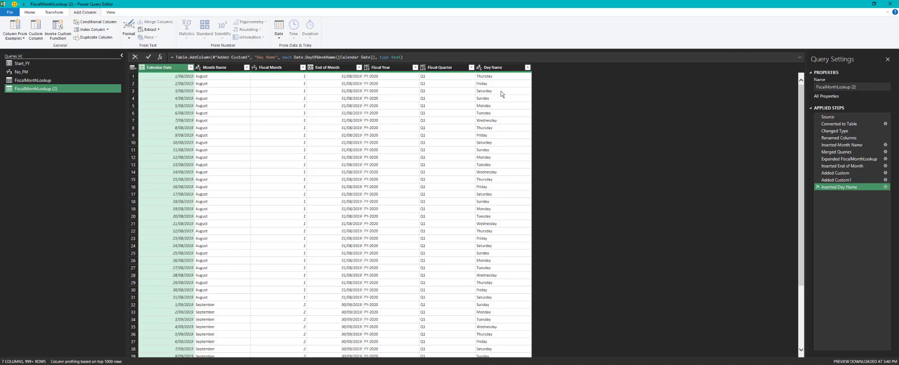
- Add a Days in Month column based on Calendar Date and check its values down the table
{"action": "left_click", "coordinate": [283, 37]}
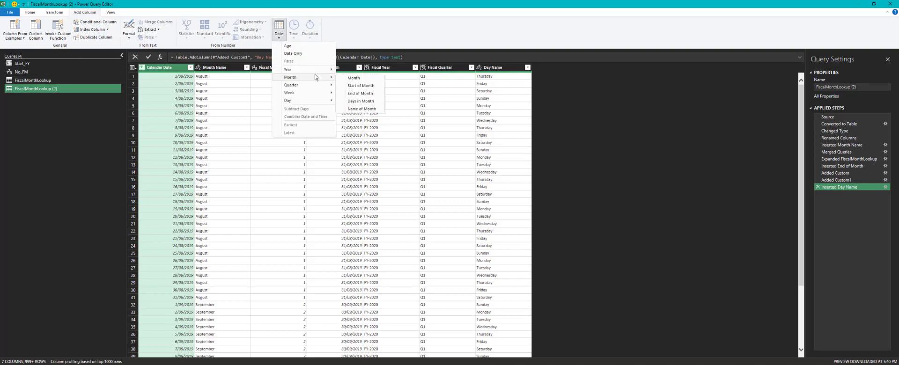
{"action": "left_click", "coordinate": [354, 104]}
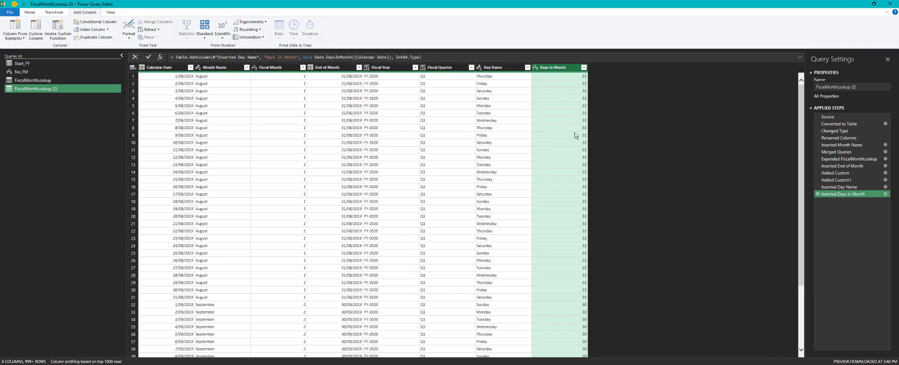
{"action": "scroll", "coordinate": [574, 255], "scroll_direction": "down", "scroll_amount": 10}
{"action": "scroll", "coordinate": [574, 254], "scroll_direction": "up", "scroll_amount": 10}
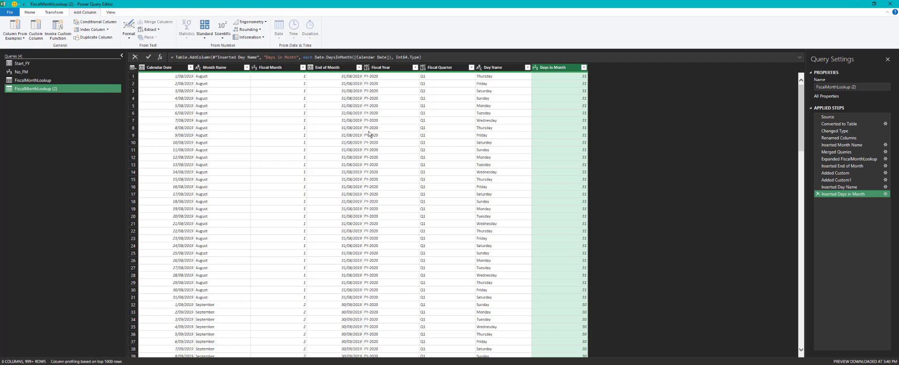
- Rename the FiscalMonthLookup (2) query as DimFiscalCalendar
{"action": "left_click", "coordinate": [282, 81]}
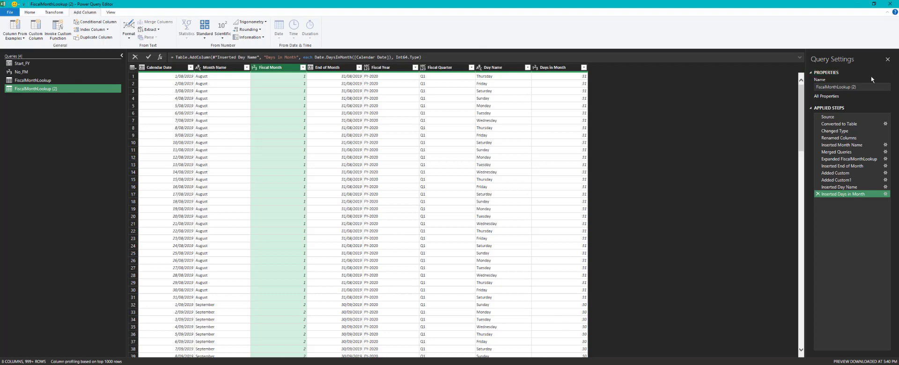
{"action": "left_click", "coordinate": [835, 87]}
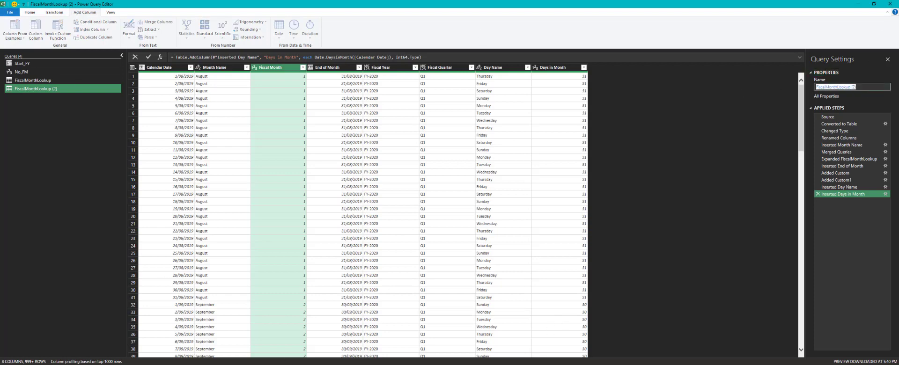
{"action": "type", "text": "DimFiscalCalendar"}
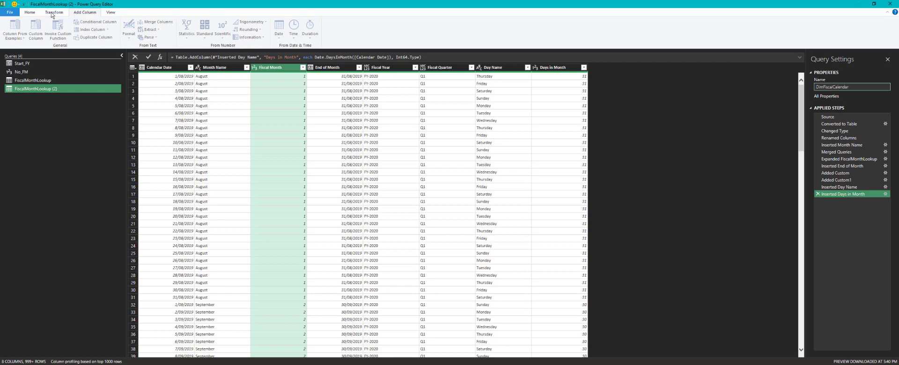
- Close the query editor and load the queries to the workbook as connections only
{"action": "left_click", "coordinate": [33, 14]}
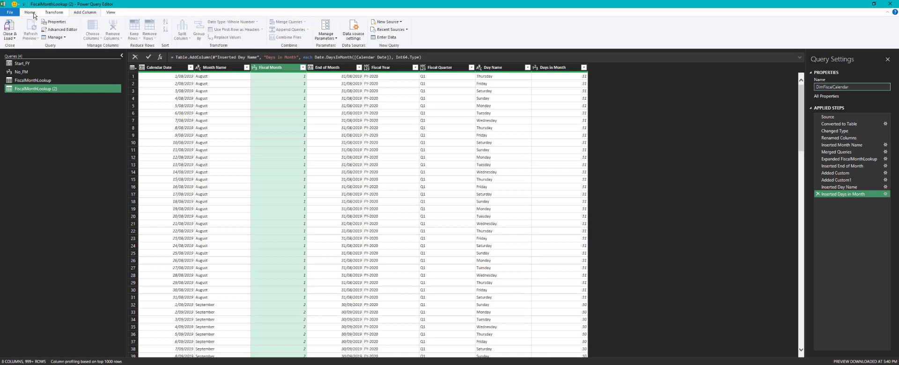
{"action": "left_click", "coordinate": [10, 38]}
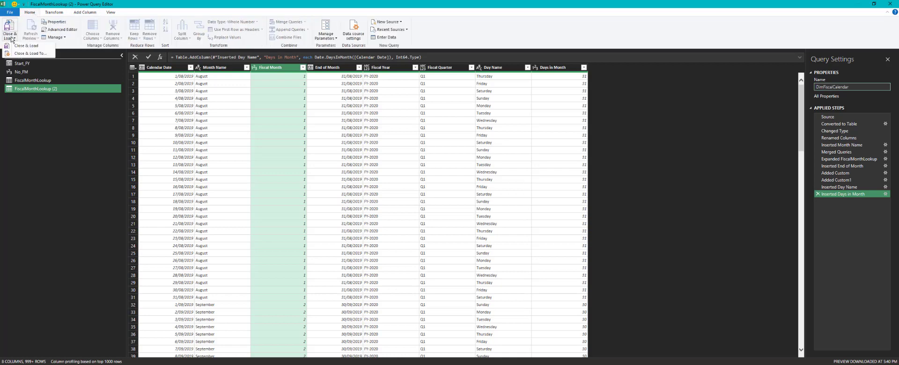
{"action": "left_click", "coordinate": [34, 54]}
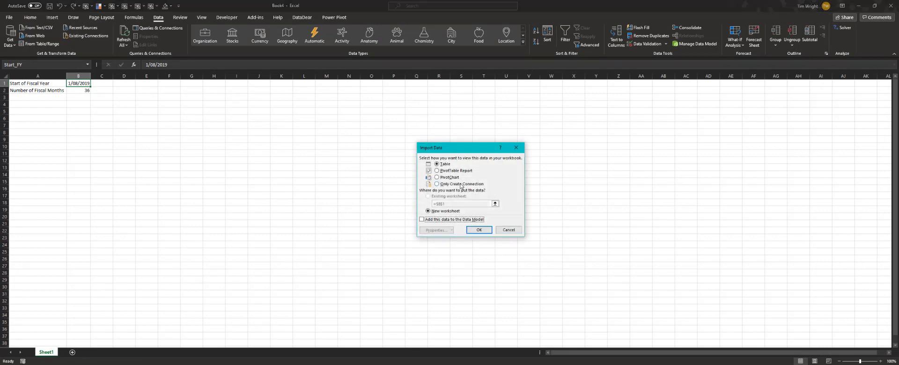
{"action": "left_click", "coordinate": [461, 184]}
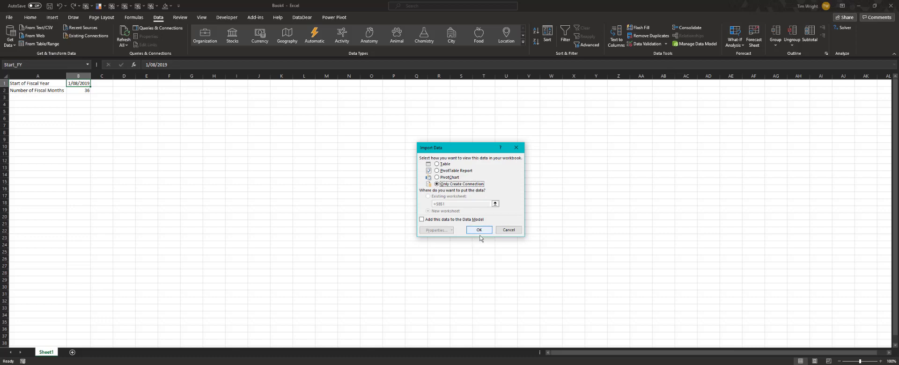
{"action": "left_click", "coordinate": [479, 231]}
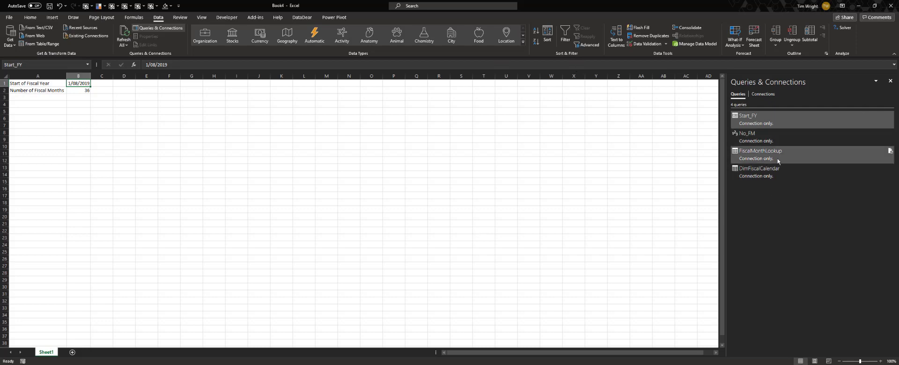
- Load the DimFiscalCalendar query as a table into the existing worksheet, starting at cell A4 of Sheet1
{"action": "left_click", "coordinate": [771, 176]}
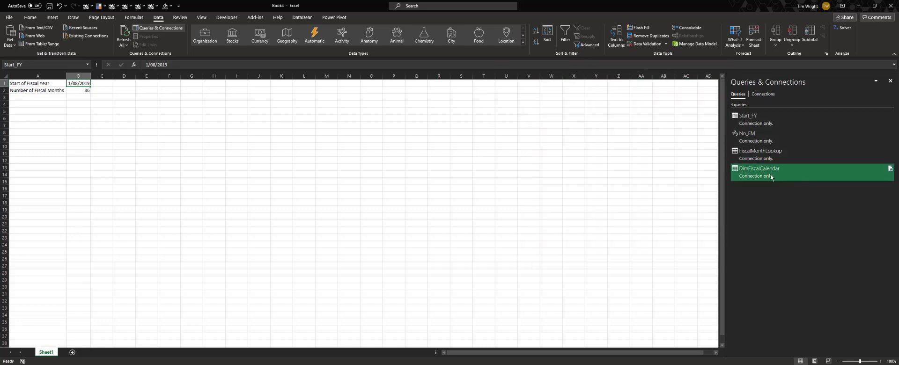
{"action": "right_click", "coordinate": [783, 176]}
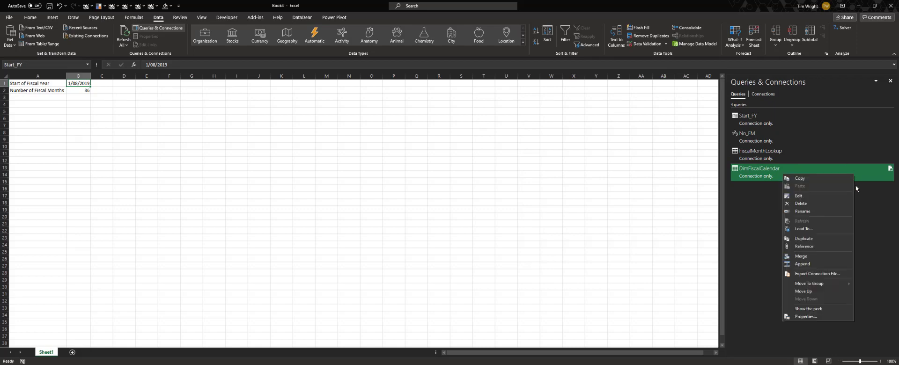
{"action": "left_click", "coordinate": [799, 229]}
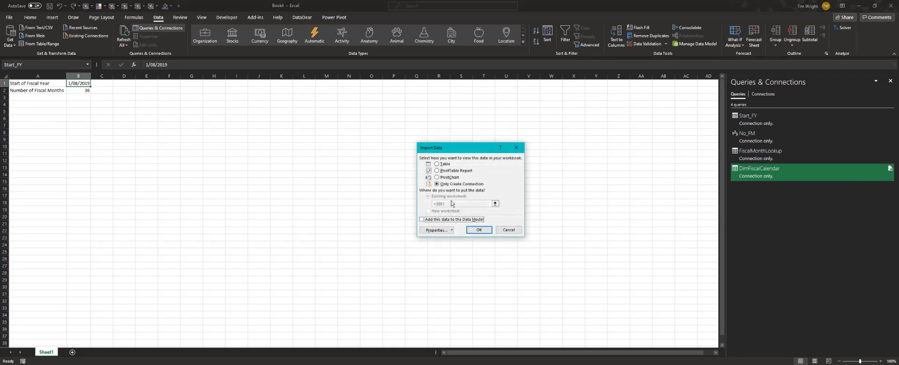
{"action": "left_click", "coordinate": [437, 164]}
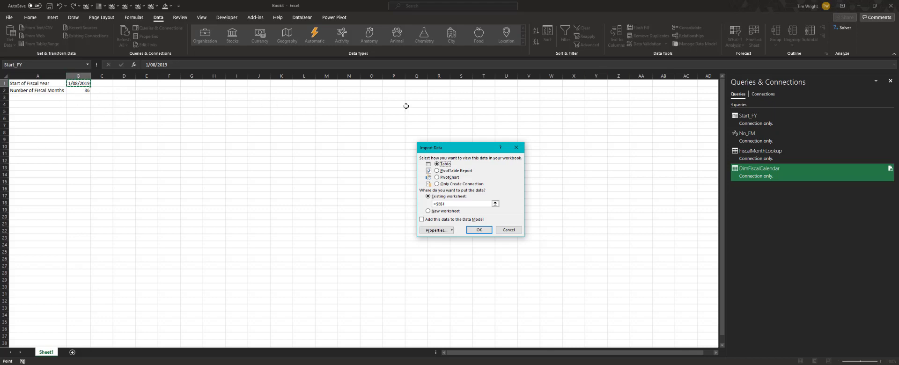
{"action": "left_click", "coordinate": [39, 104]}
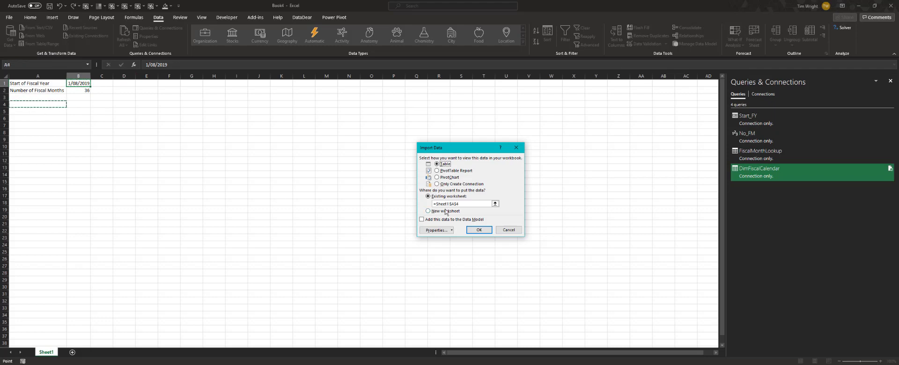
{"action": "left_click", "coordinate": [479, 230]}
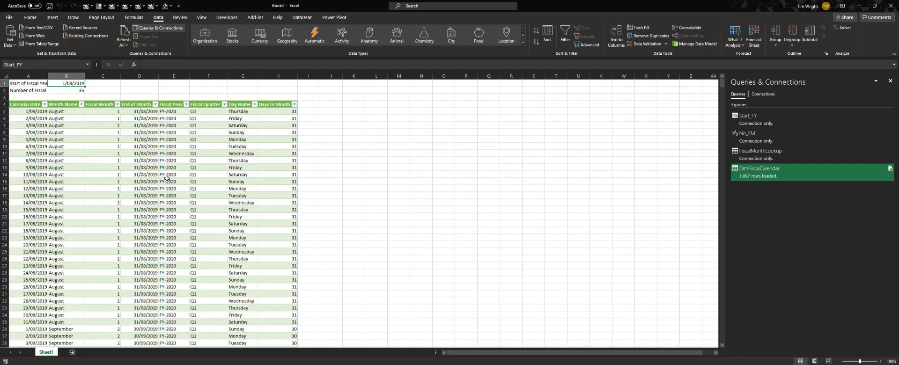
- Look over the loaded calendar table and fit column A's width to its contents
{"action": "scroll", "coordinate": [251, 206], "scroll_direction": "down", "scroll_amount": 20}
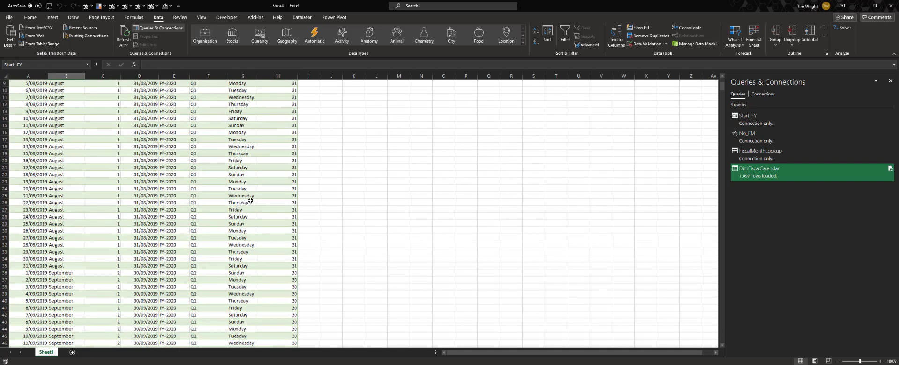
{"action": "scroll", "coordinate": [251, 202], "scroll_direction": "up", "scroll_amount": 20}
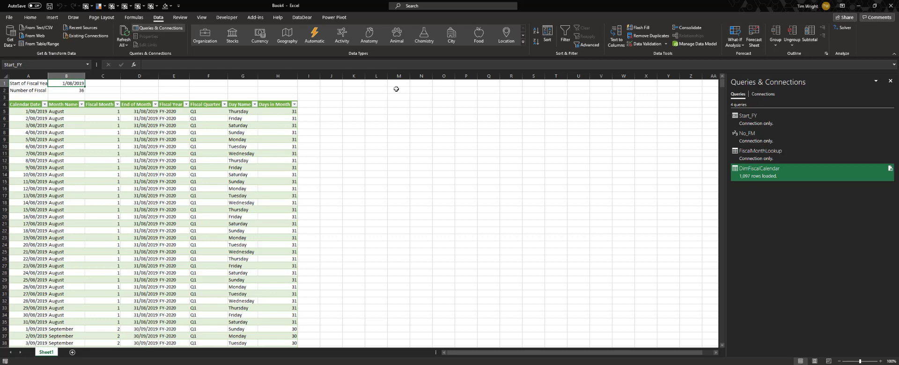
{"action": "left_click", "coordinate": [33, 111]}
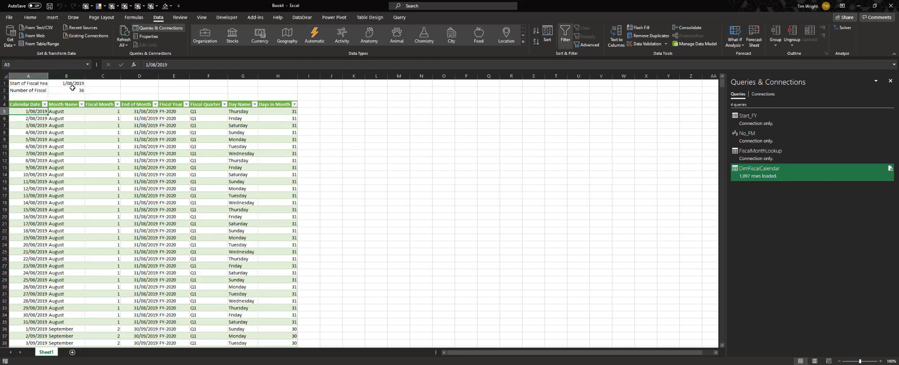
{"action": "double_click", "coordinate": [46, 76]}
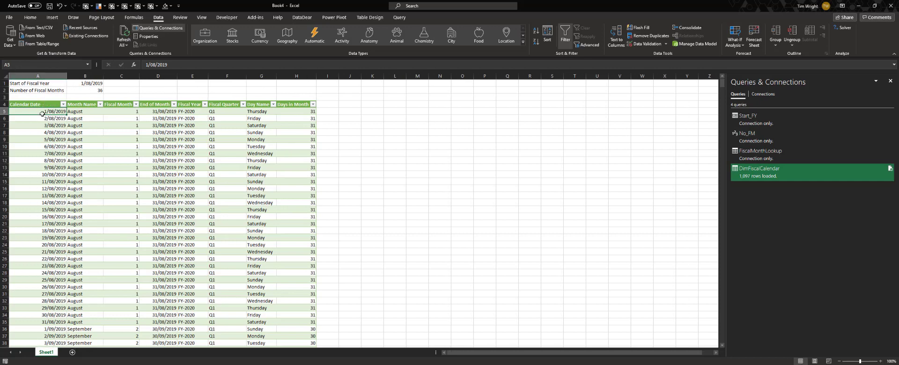
{"action": "left_click", "coordinate": [85, 84]}
{"action": "left_click", "coordinate": [89, 91]}
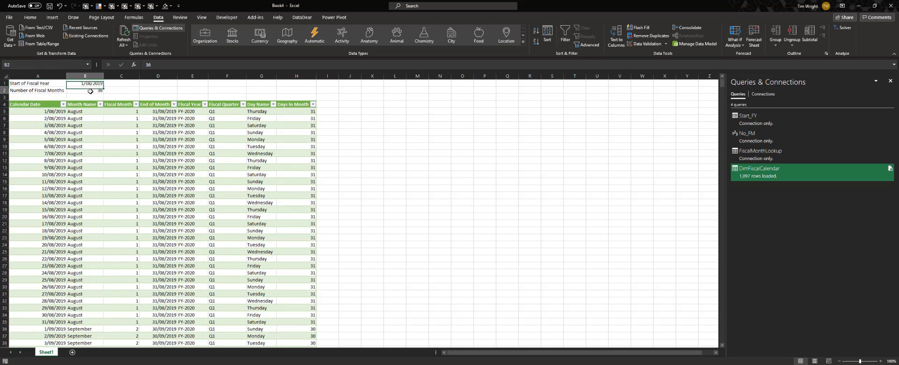
{"action": "left_click", "coordinate": [71, 132]}
{"action": "left_click", "coordinate": [135, 128]}
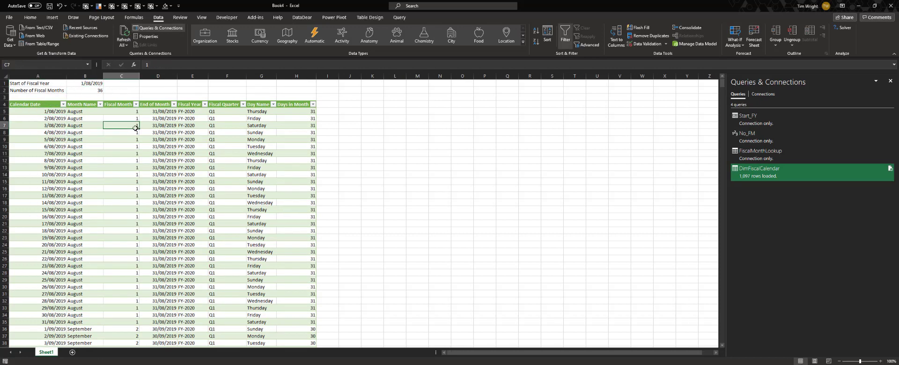
{"action": "key", "text": "Left"}
{"action": "key", "text": "Left"}
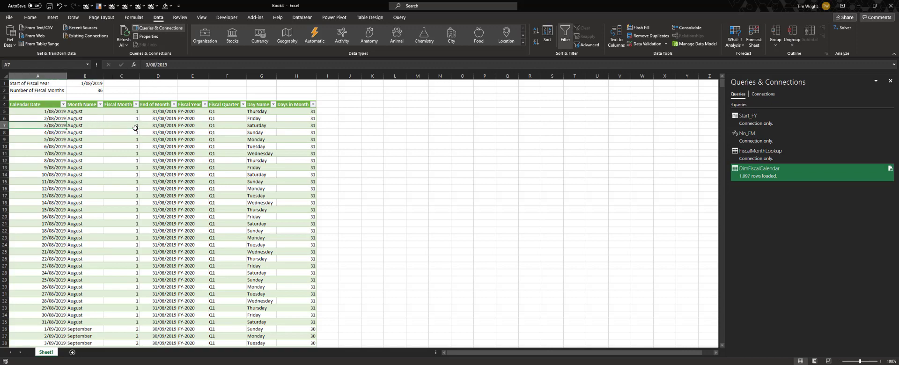
- Check the final rows of the calendar table against the fiscal start date and number of months
{"action": "key", "text": "ctrl+Down"}
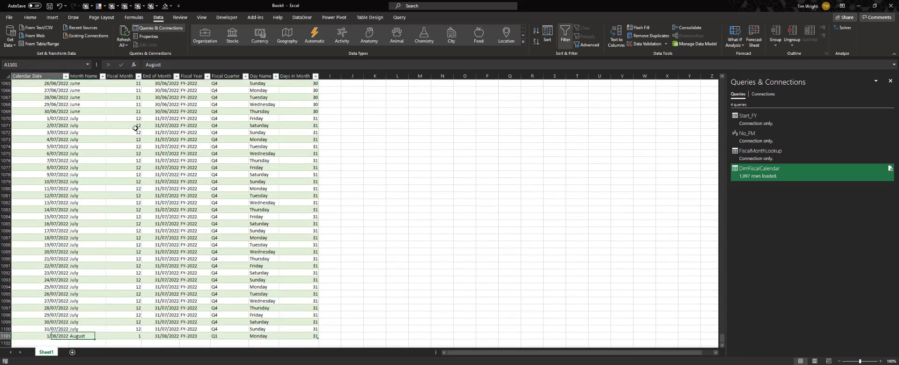
{"action": "key", "text": "Up"}
{"action": "key", "text": "Down"}
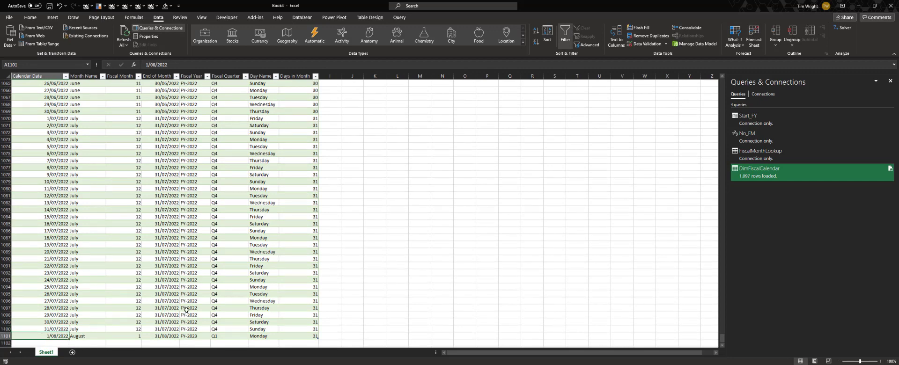
{"action": "scroll", "coordinate": [237, 204], "scroll_direction": "up", "scroll_amount": 20}
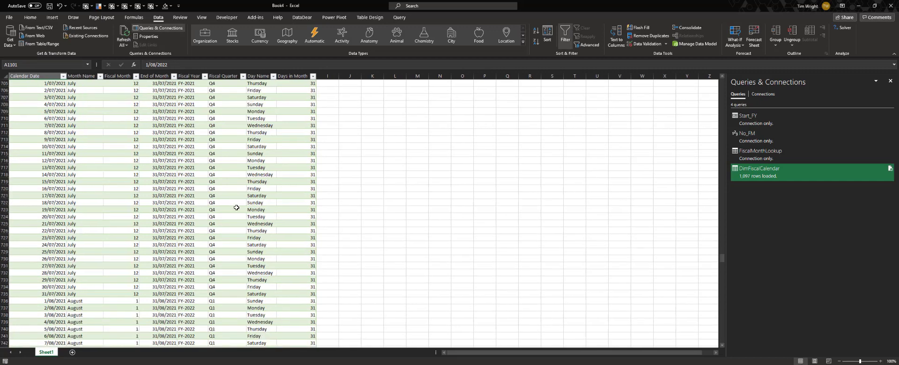
{"action": "scroll", "coordinate": [376, 295], "scroll_direction": "up", "scroll_amount": 20}
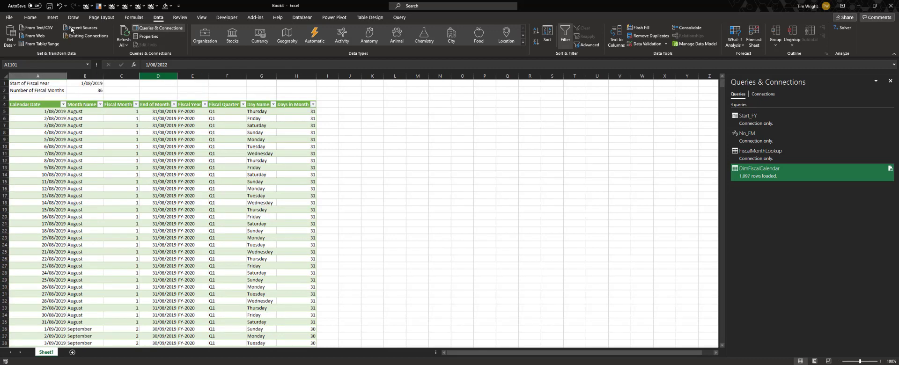
- Set the start of the fiscal year to 1/01/2017 and the number of fiscal months to 12, and refresh all queries
{"action": "left_click", "coordinate": [92, 83]}
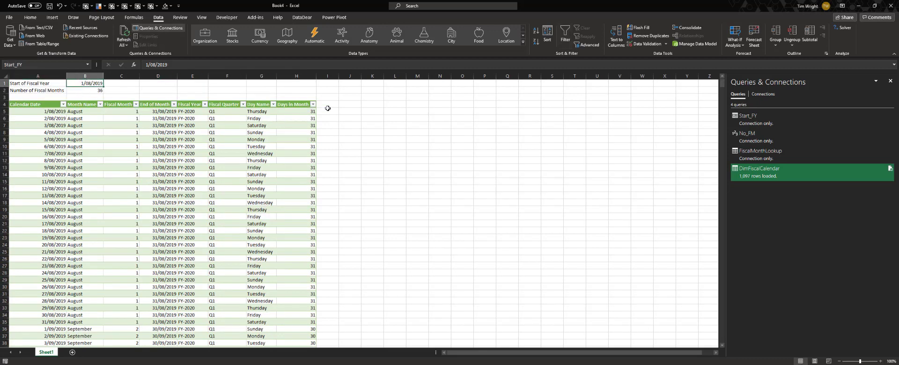
{"action": "type", "text": "1/01"}
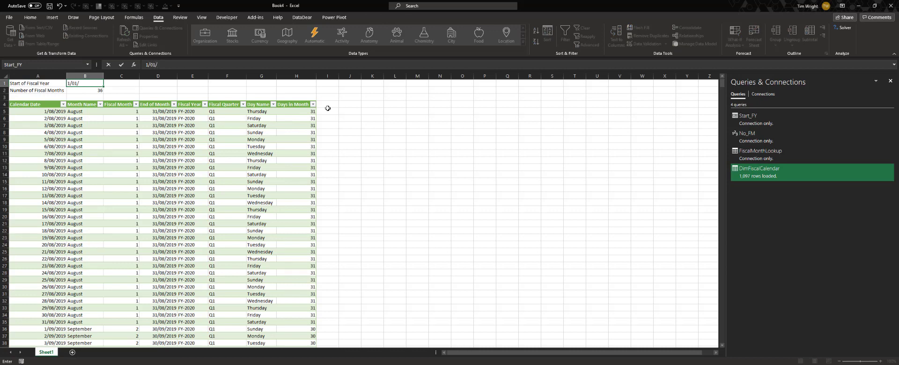
{"action": "type", "text": "/2017"}
{"action": "key", "text": "Return"}
{"action": "type", "text": "12"}
{"action": "key", "text": "Return"}
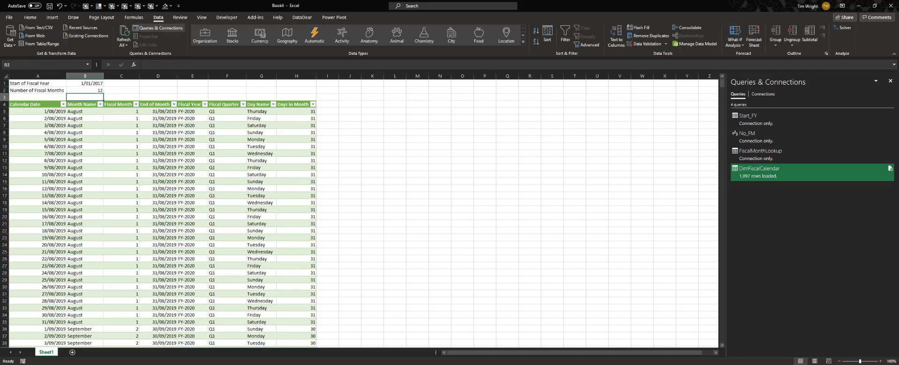
{"action": "left_click", "coordinate": [125, 35]}
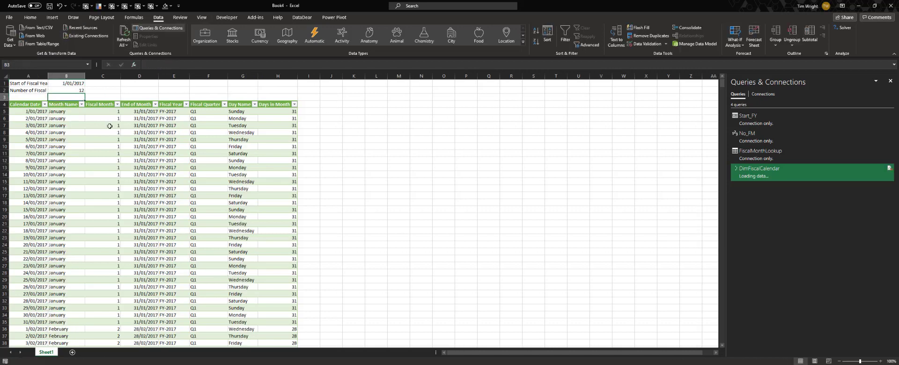
- Examine the fiscal month, end of month, year and quarter values from January to the start of April in the refreshed calendar
{"action": "left_click", "coordinate": [40, 113]}
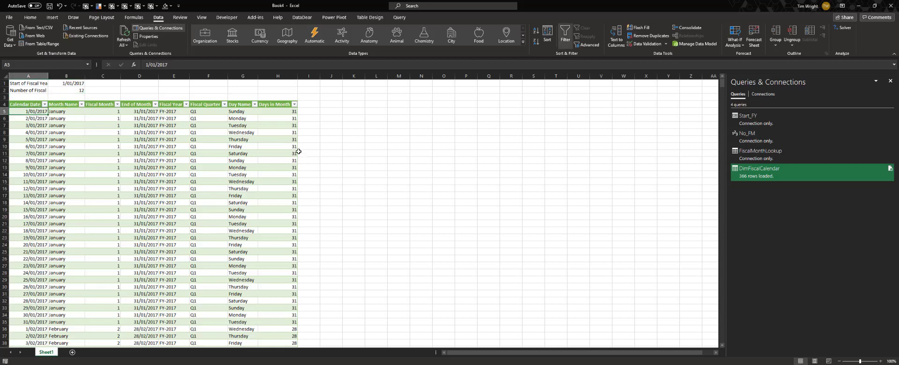
{"action": "left_click", "coordinate": [203, 112]}
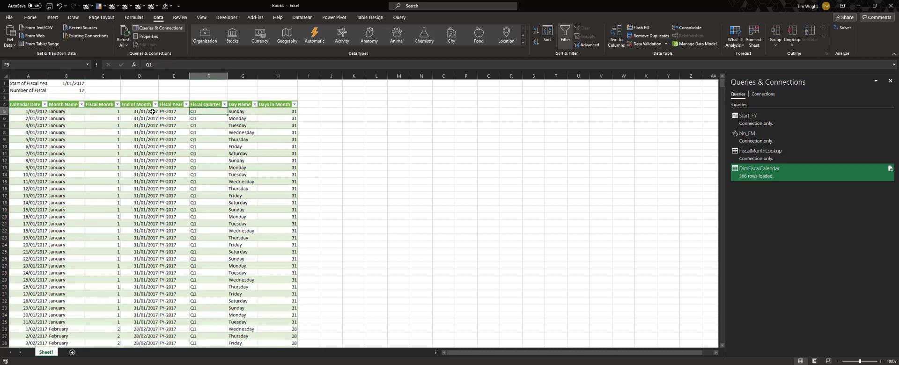
{"action": "left_click_drag", "start_coordinate": [152, 111], "coordinate": [147, 230]}
{"action": "scroll", "coordinate": [147, 230], "scroll_direction": "down", "scroll_amount": 11}
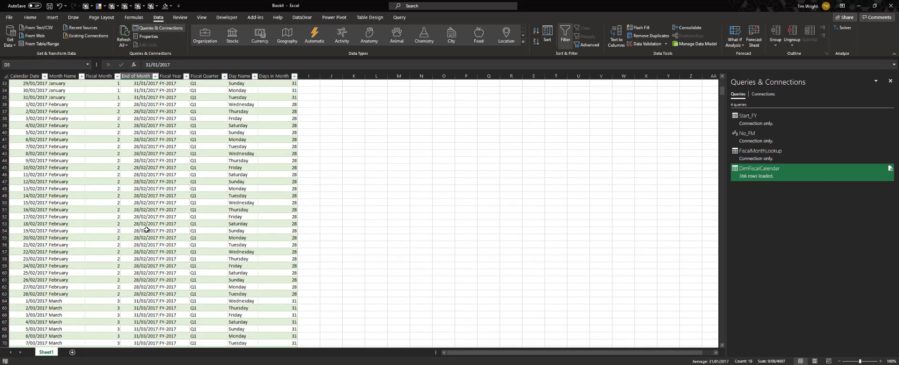
{"action": "scroll", "coordinate": [146, 230], "scroll_direction": "up", "scroll_amount": 11}
{"action": "scroll", "coordinate": [145, 251], "scroll_direction": "down", "scroll_amount": 8}
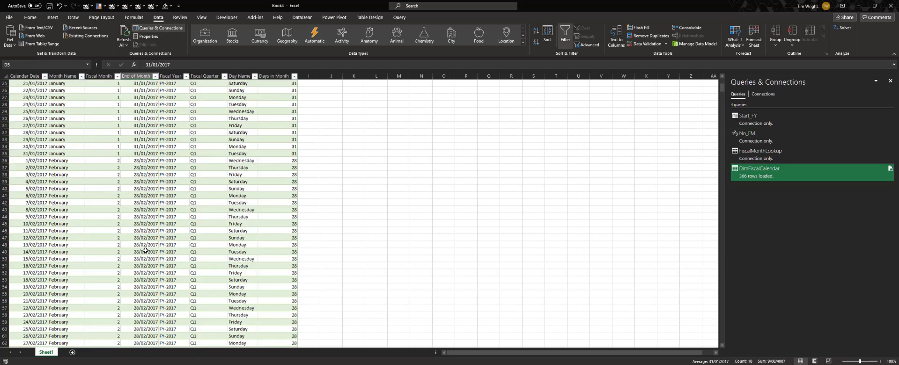
{"action": "scroll", "coordinate": [145, 251], "scroll_direction": "down", "scroll_amount": 8}
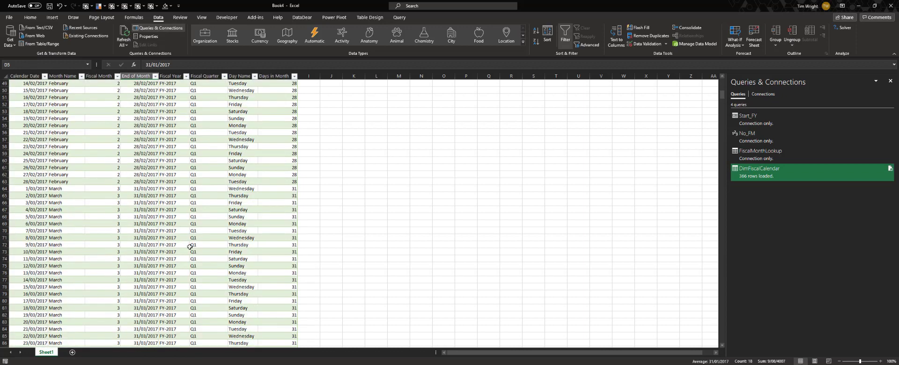
{"action": "scroll", "coordinate": [189, 246], "scroll_direction": "down", "scroll_amount": 5}
{"action": "left_click", "coordinate": [182, 287]}
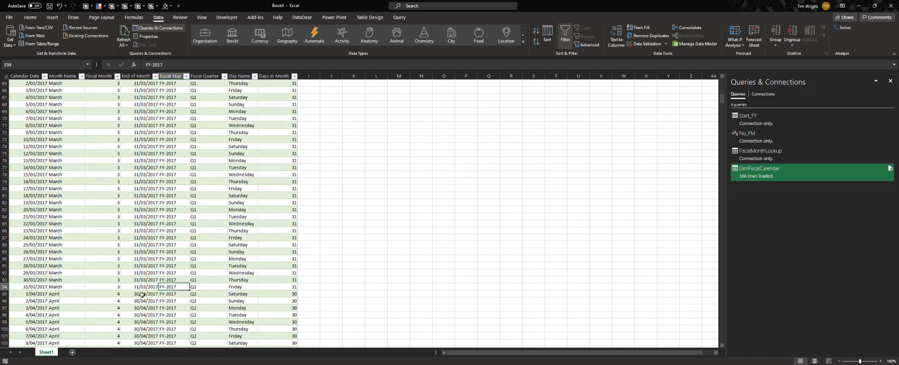
{"action": "left_click", "coordinate": [143, 294]}
- Review the remaining months through the table's last row and inspect the date on which the calendar ends
{"action": "scroll", "coordinate": [143, 294], "scroll_direction": "down", "scroll_amount": 20}
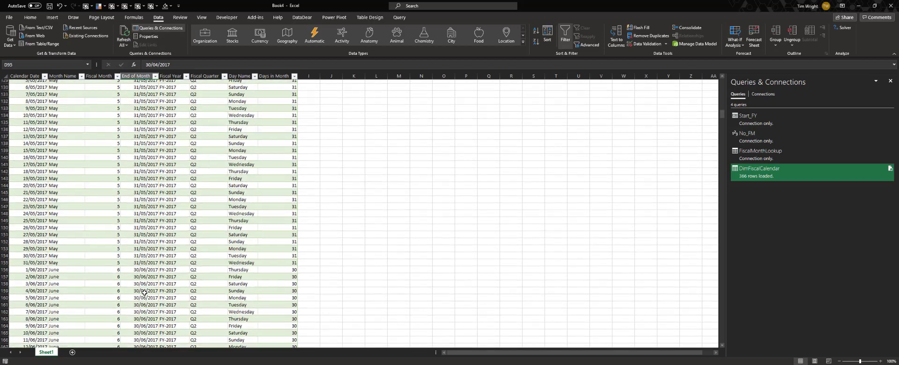
{"action": "scroll", "coordinate": [144, 293], "scroll_direction": "down", "scroll_amount": 19}
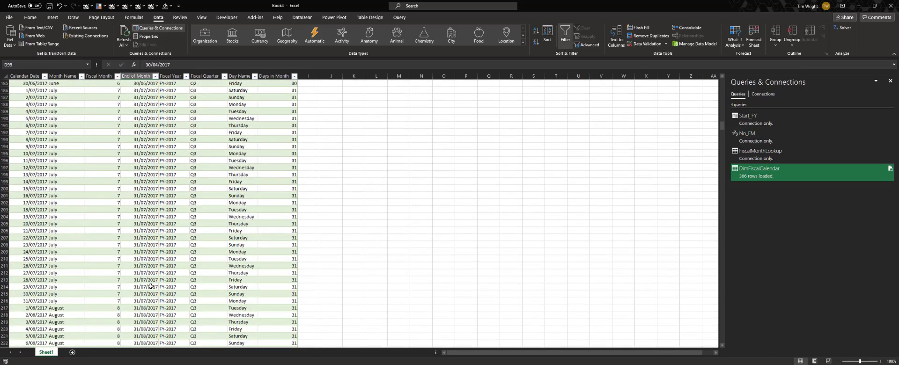
{"action": "scroll", "coordinate": [151, 285], "scroll_direction": "down", "scroll_amount": 20}
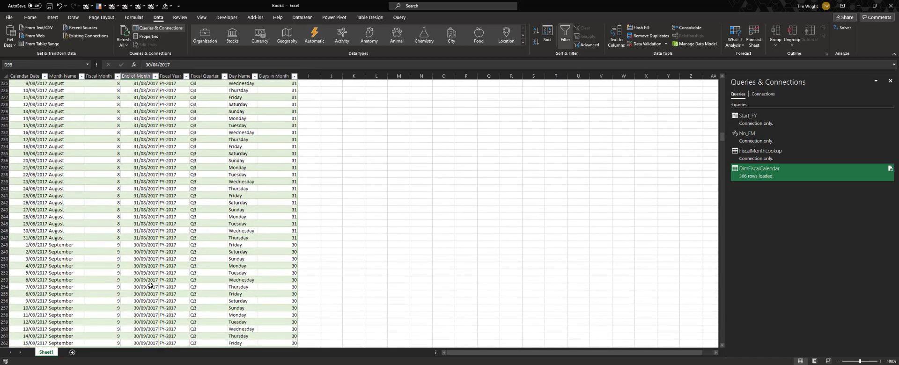
{"action": "scroll", "coordinate": [150, 286], "scroll_direction": "down", "scroll_amount": 20}
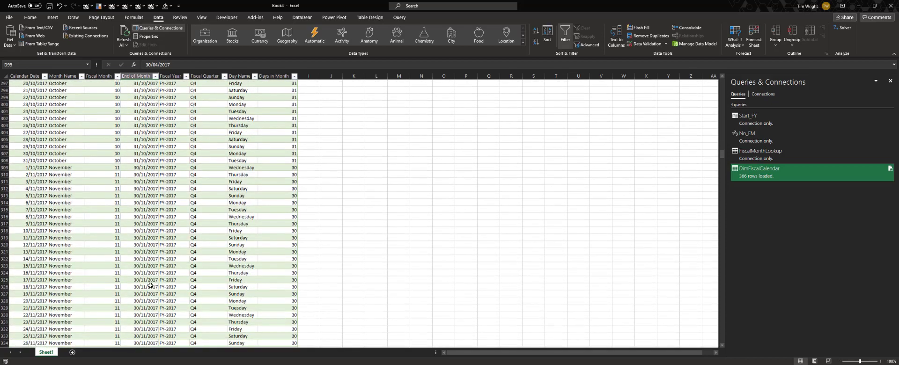
{"action": "scroll", "coordinate": [149, 285], "scroll_direction": "down", "scroll_amount": 5}
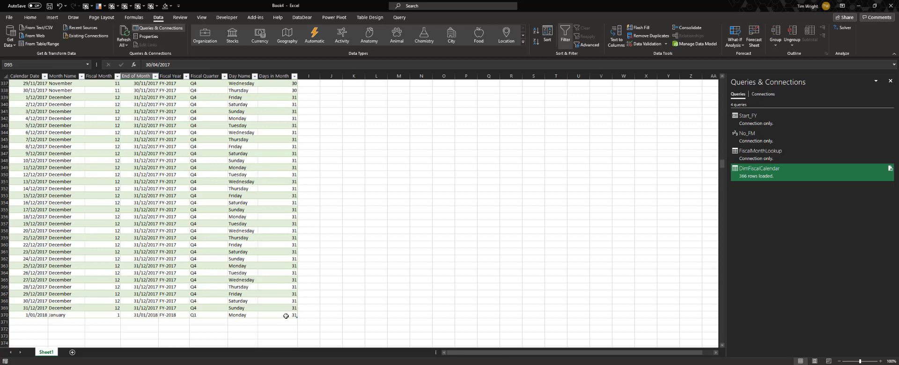
{"action": "left_click_drag", "start_coordinate": [285, 316], "coordinate": [28, 315]}
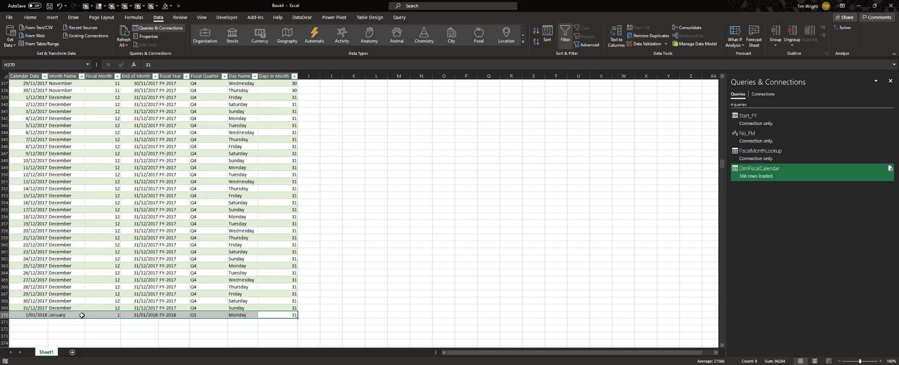
{"action": "scroll", "coordinate": [49, 290], "scroll_direction": "up", "scroll_amount": 20}
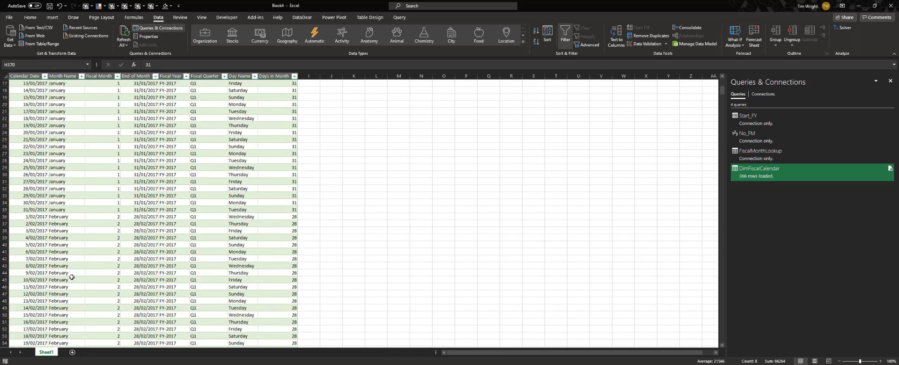
{"action": "left_click", "coordinate": [30, 85]}
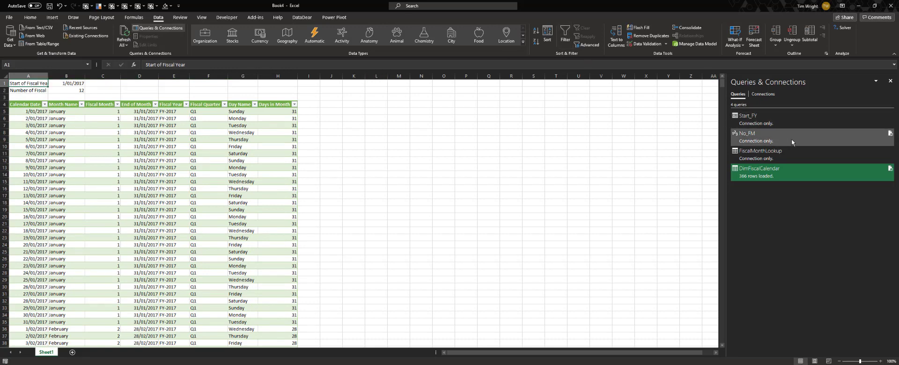
- Open the DimFiscalCalendar query for editing and select its Source step
{"action": "right_click", "coordinate": [759, 176]}
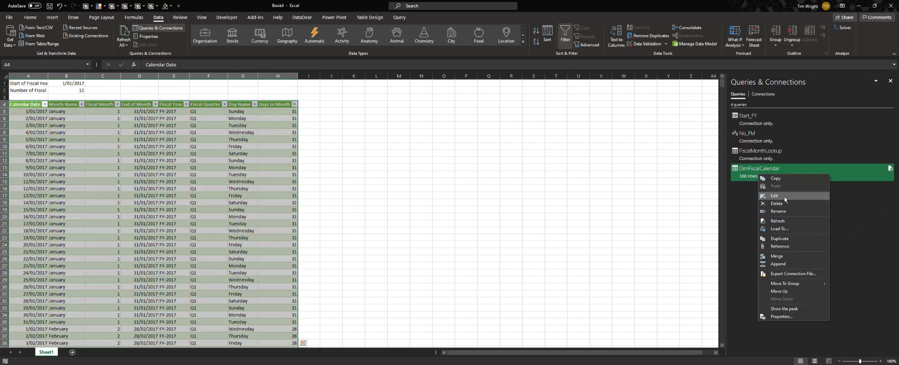
{"action": "left_click", "coordinate": [724, 221]}
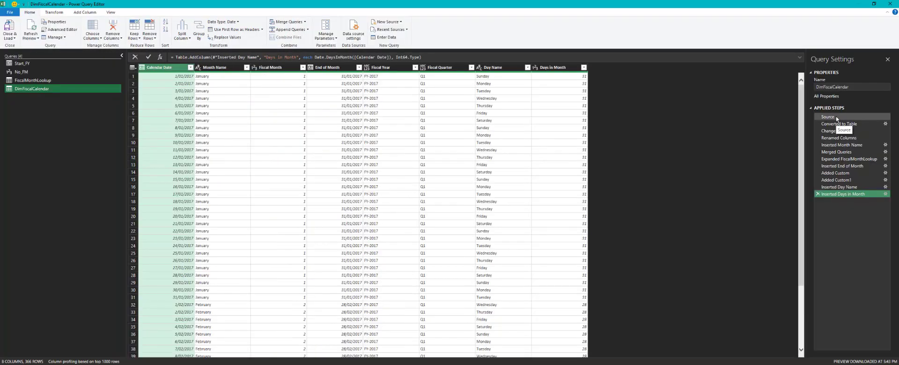
{"action": "left_click", "coordinate": [837, 118]}
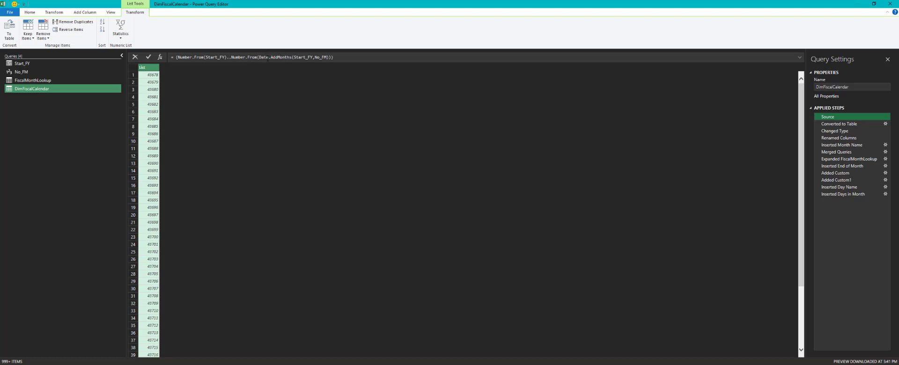
- Wrap the Date.AddMonths expression in the Source formula in Date.AddDays with -1 as the number of days
{"action": "left_click", "coordinate": [258, 57]}
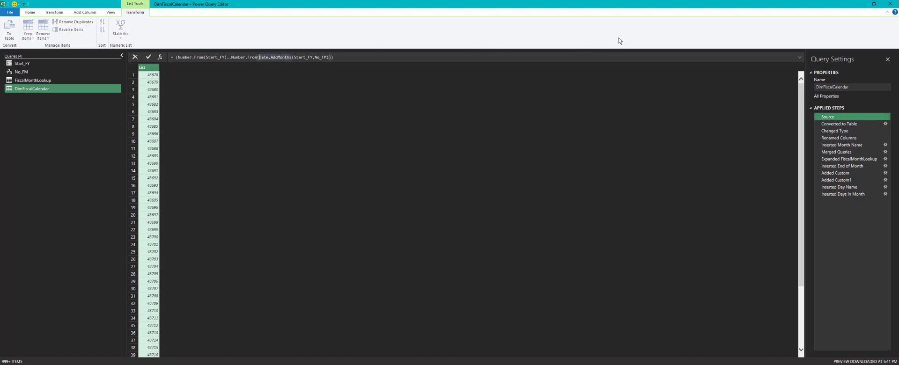
{"action": "type", "text": "Date"}
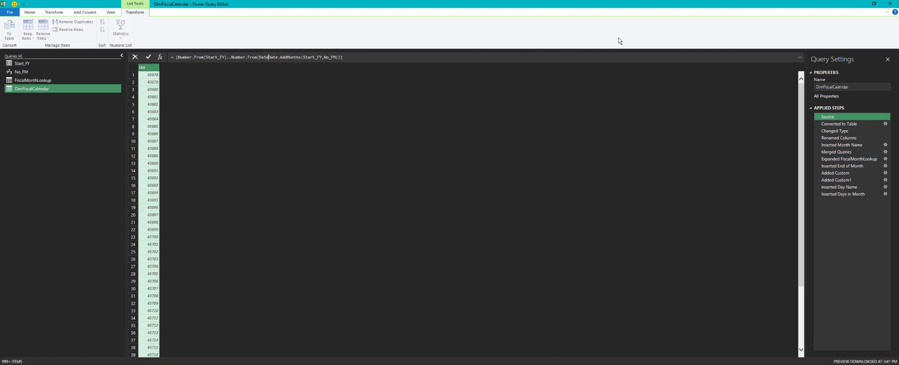
{"action": "type", "text": ".AddD"}
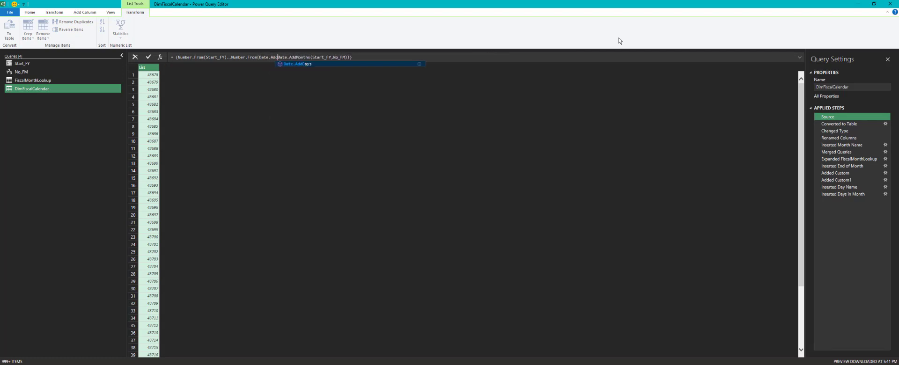
{"action": "type", "text": "ays(Da"}
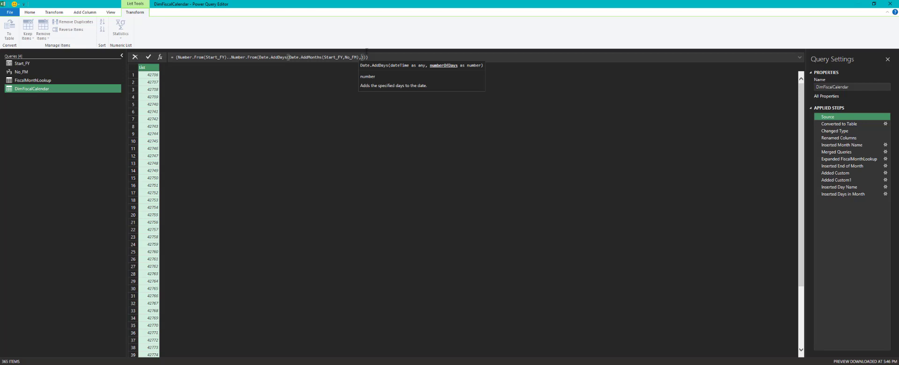
{"action": "type", "text": "-1"}
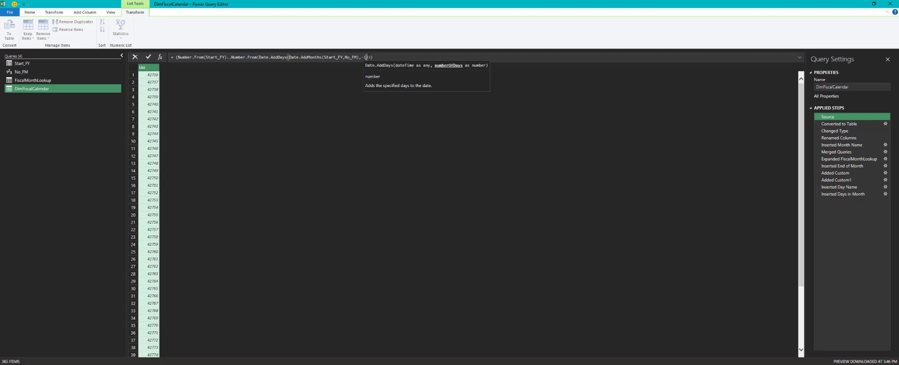
{"action": "left_click", "coordinate": [374, 57]}
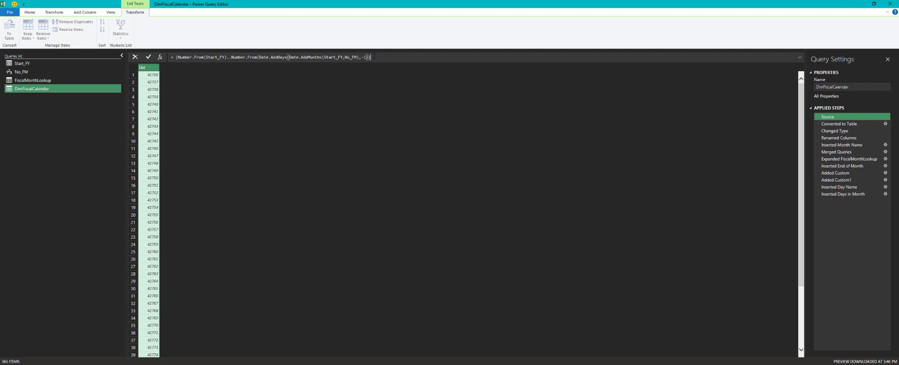
{"action": "left_click", "coordinate": [148, 57]}
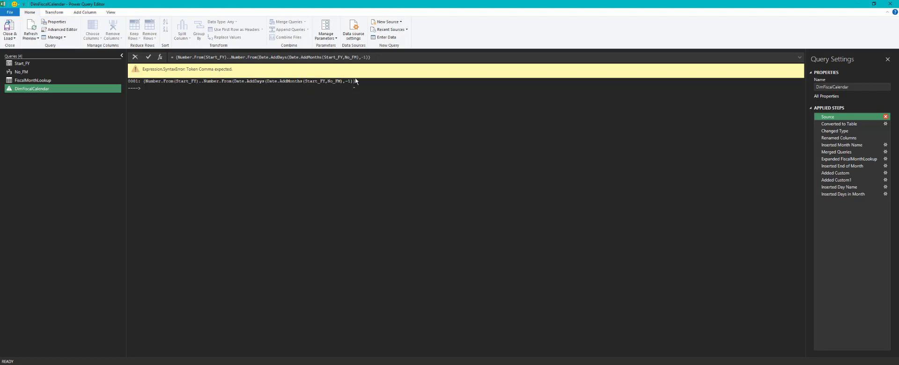
- Add the missing closing parenthesis to the Source formula, then close the query editor and load the changes to the worksheet
{"action": "left_click", "coordinate": [371, 57]}
{"action": "type", "text": ")"}
{"action": "key", "text": "Return"}
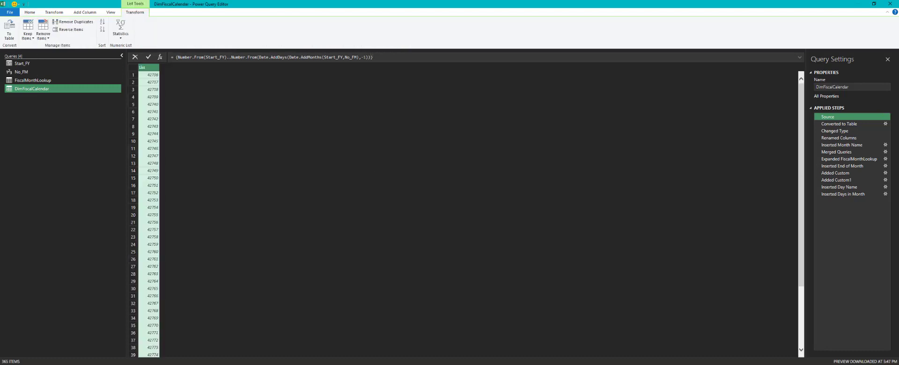
{"action": "left_click", "coordinate": [29, 12]}
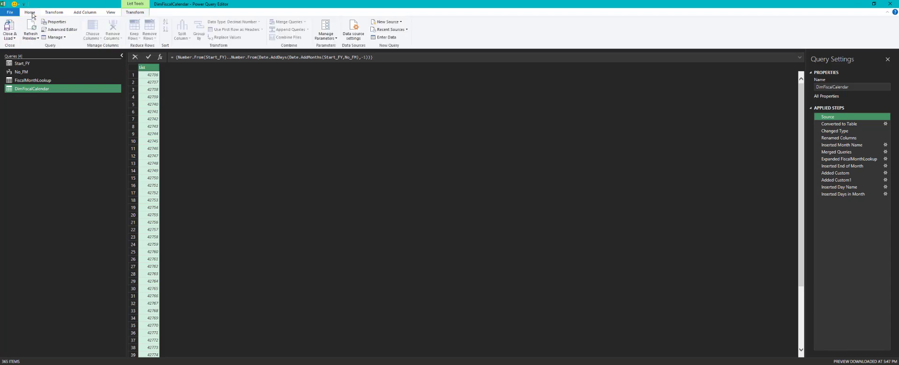
{"action": "left_click", "coordinate": [9, 26]}
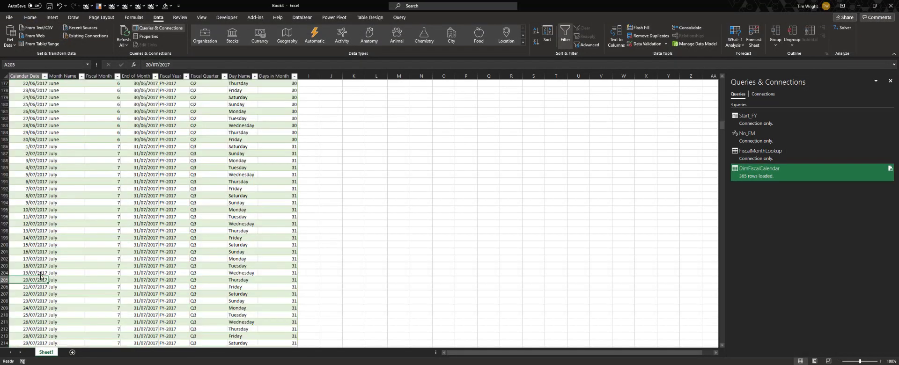
- Check the calendar table's last date and the rows leading up to it, then return to the parameters above the table
{"action": "key", "text": "ctrl+Down"}
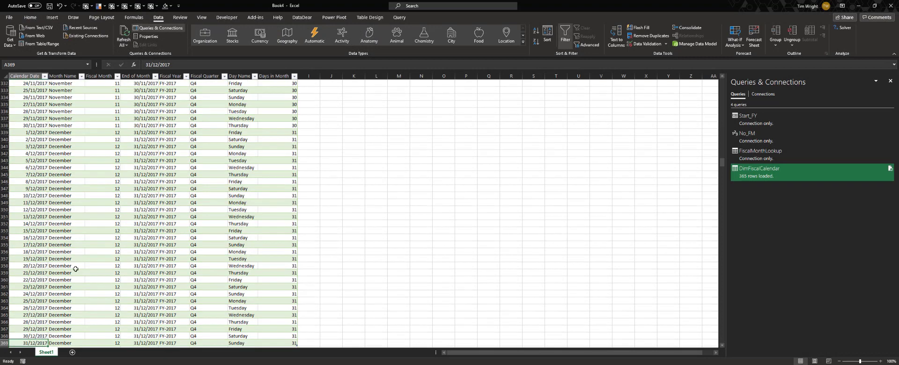
{"action": "scroll", "coordinate": [75, 269], "scroll_direction": "down", "scroll_amount": 8}
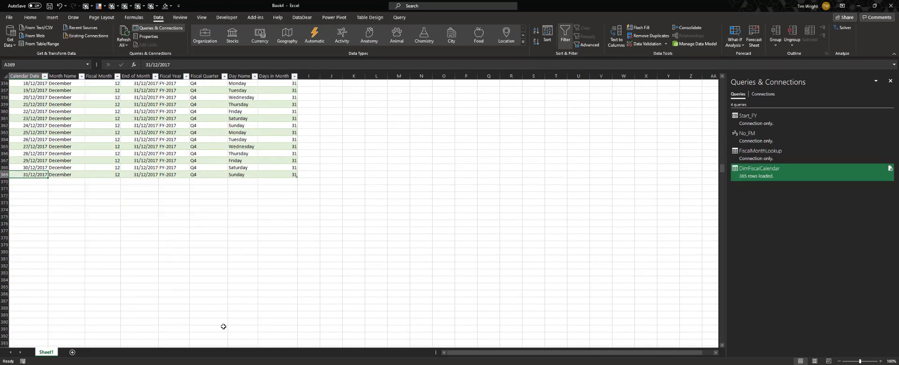
{"action": "scroll", "coordinate": [69, 196], "scroll_direction": "up", "scroll_amount": 20}
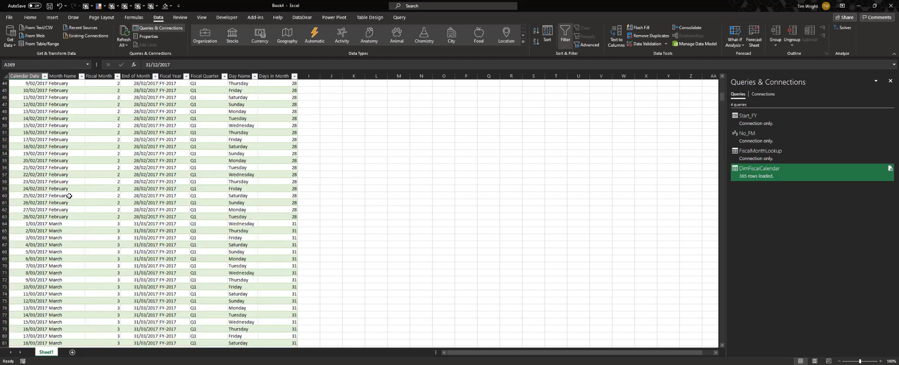
{"action": "scroll", "coordinate": [70, 196], "scroll_direction": "up", "scroll_amount": 15}
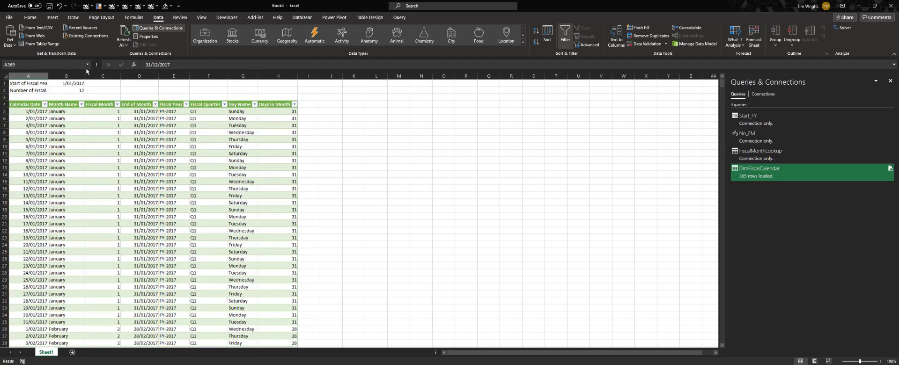
- Set the number of fiscal months in B2 to 1 and refresh the queries
{"action": "left_click", "coordinate": [70, 90]}
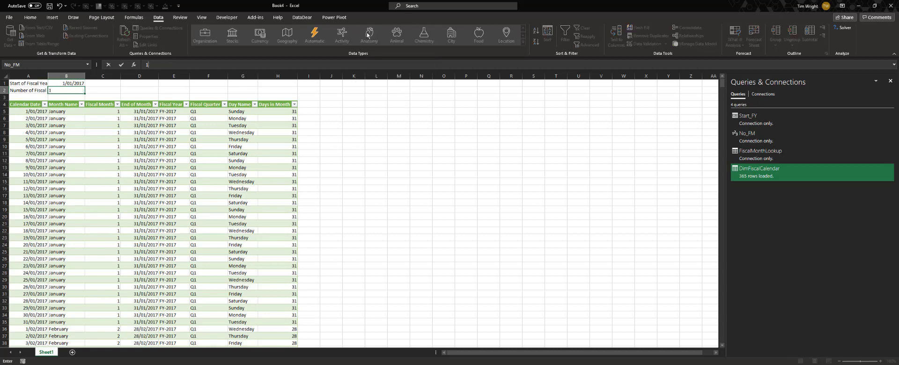
{"action": "type", "text": "1"}
{"action": "key", "text": "Return"}
{"action": "left_click", "coordinate": [123, 33]}
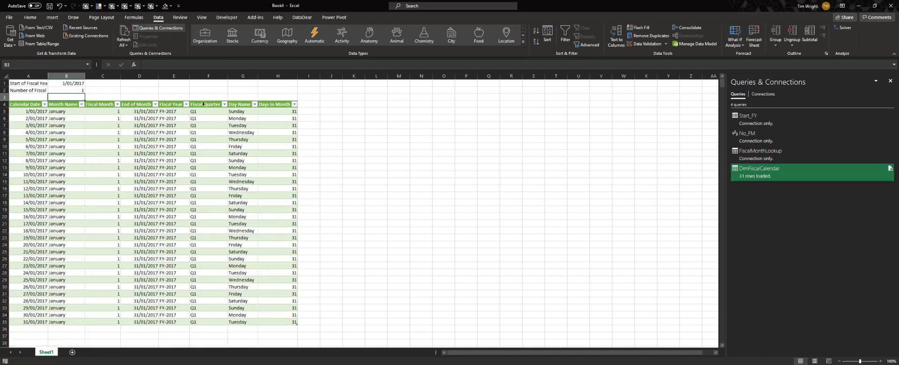
- Set the number of fiscal months in B2 to 6 and refresh the queries
{"action": "left_click", "coordinate": [55, 90]}
{"action": "type", "text": "6"}
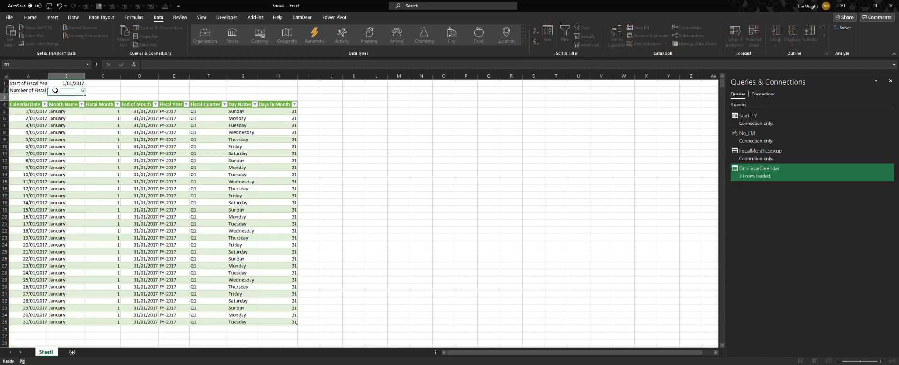
{"action": "key", "text": "Return"}
{"action": "left_click", "coordinate": [124, 33]}
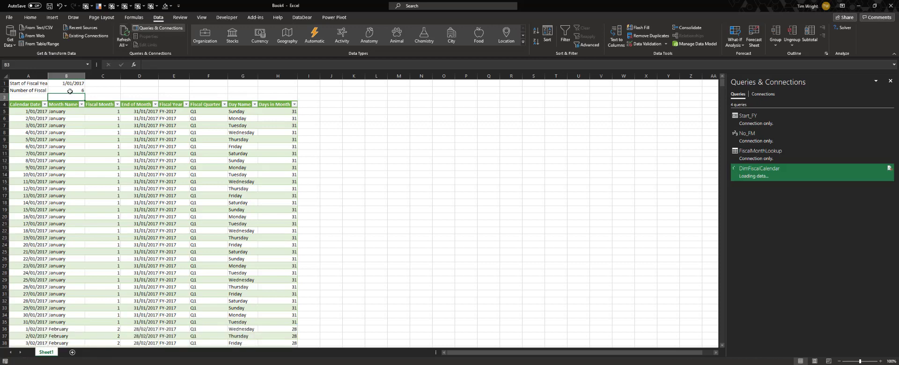
- Set the number of fiscal months in B2 to 120 and refresh the queries
{"action": "left_click", "coordinate": [70, 92]}
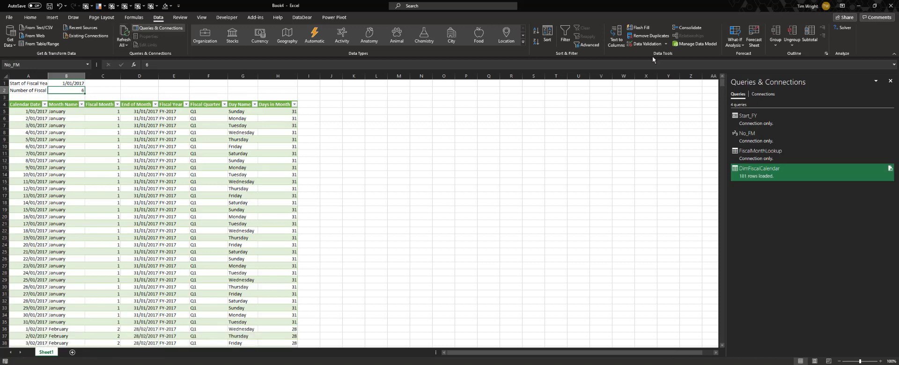
{"action": "type", "text": "120"}
{"action": "key", "text": "Return"}
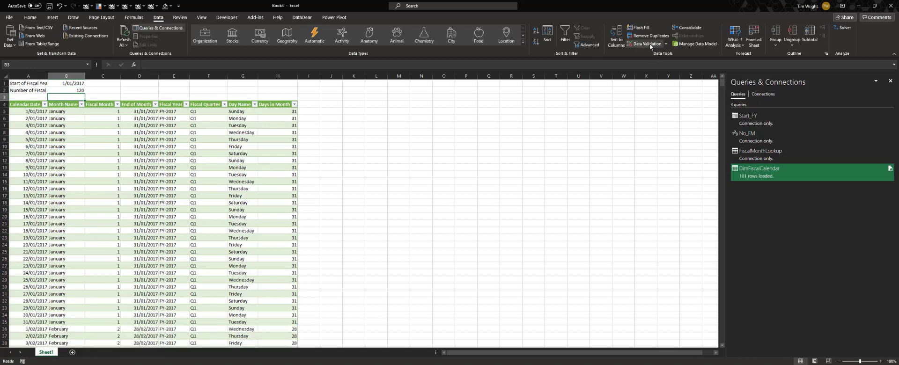
{"action": "left_click", "coordinate": [124, 33]}
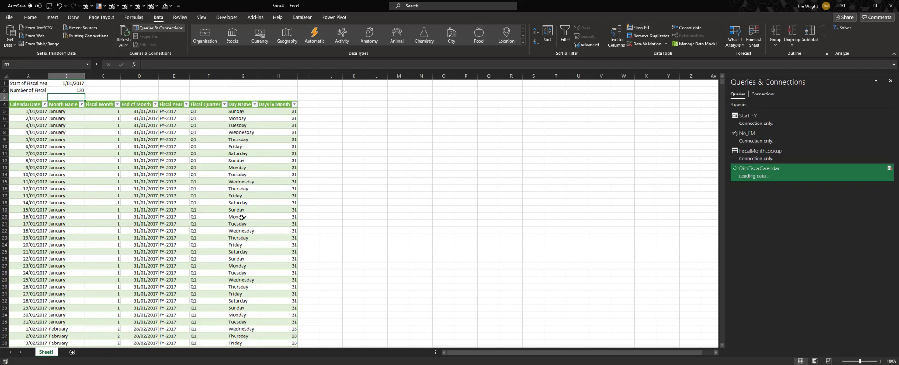
- Examine the end date of the extended calendar and review its earlier years back up to the header row
{"action": "left_click", "coordinate": [84, 181]}
{"action": "left_click", "coordinate": [35, 180]}
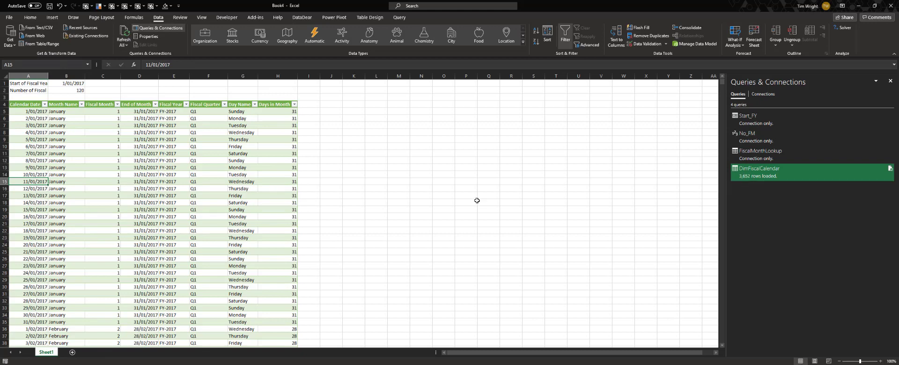
{"action": "key", "text": "ctrl+Down"}
{"action": "scroll", "coordinate": [28, 323], "scroll_direction": "down", "scroll_amount": 3}
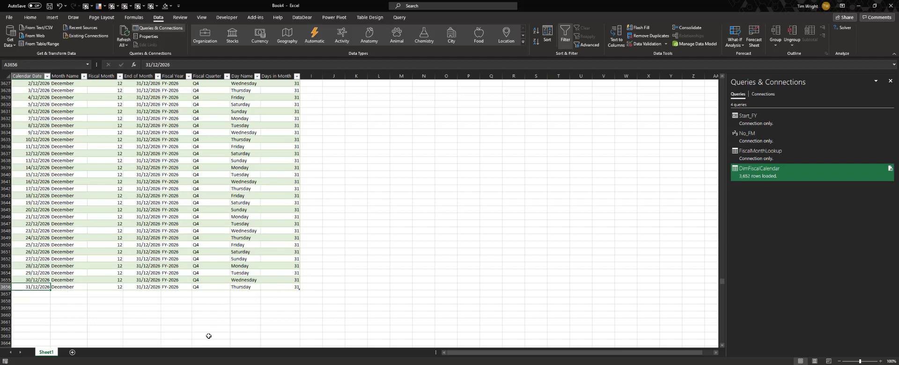
{"action": "scroll", "coordinate": [174, 237], "scroll_direction": "up", "scroll_amount": 20}
{"action": "scroll", "coordinate": [124, 190], "scroll_direction": "up", "scroll_amount": 20}
{"action": "left_click", "coordinate": [50, 123]}
{"action": "scroll", "coordinate": [51, 123], "scroll_direction": "up", "scroll_amount": 20}
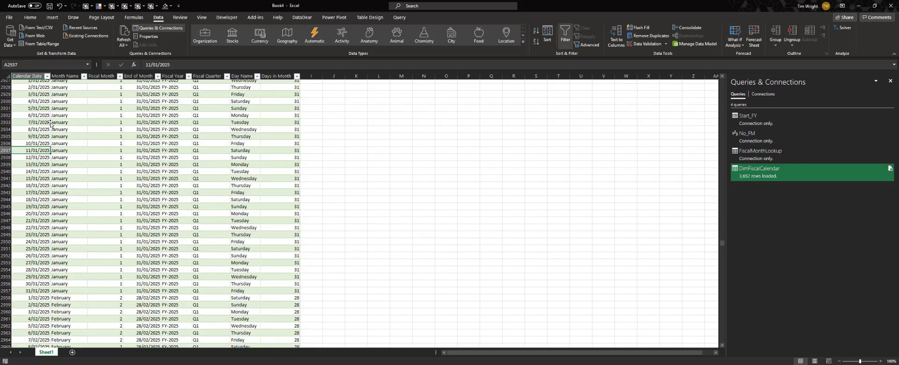
{"action": "scroll", "coordinate": [50, 123], "scroll_direction": "up", "scroll_amount": 20}
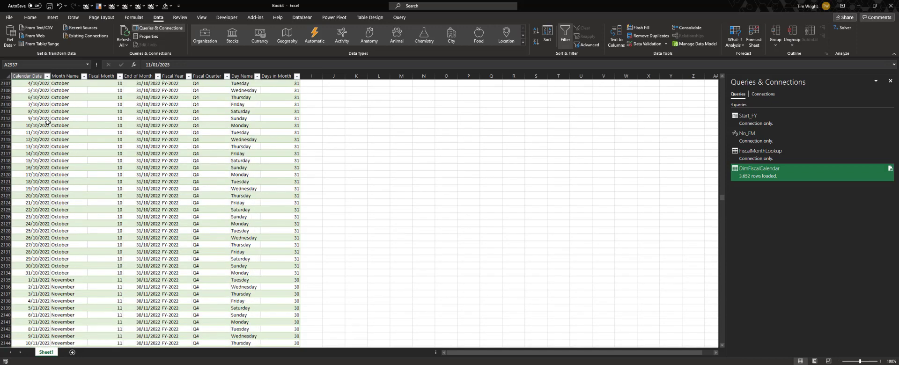
{"action": "key", "text": "ctrl+Up"}
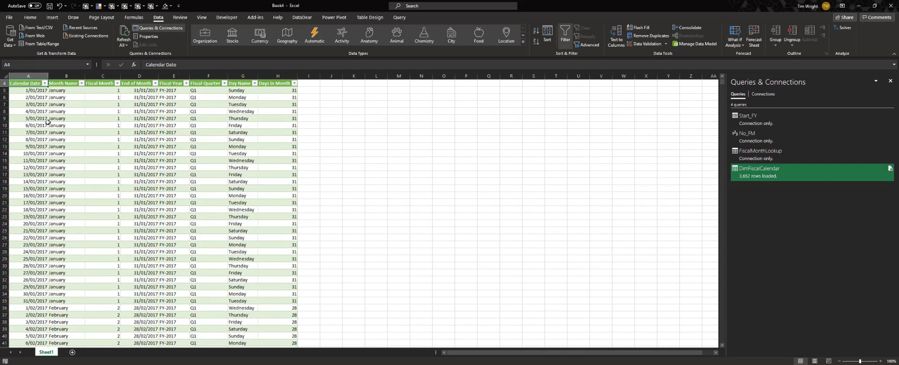
{"action": "scroll", "coordinate": [47, 123], "scroll_direction": "up", "scroll_amount": 1}
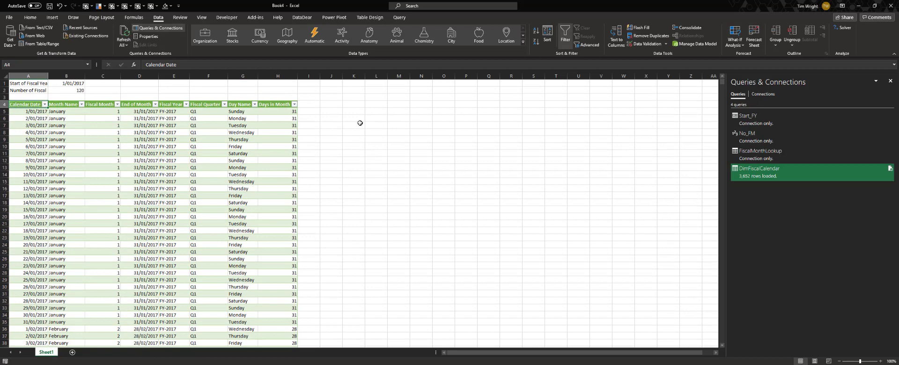